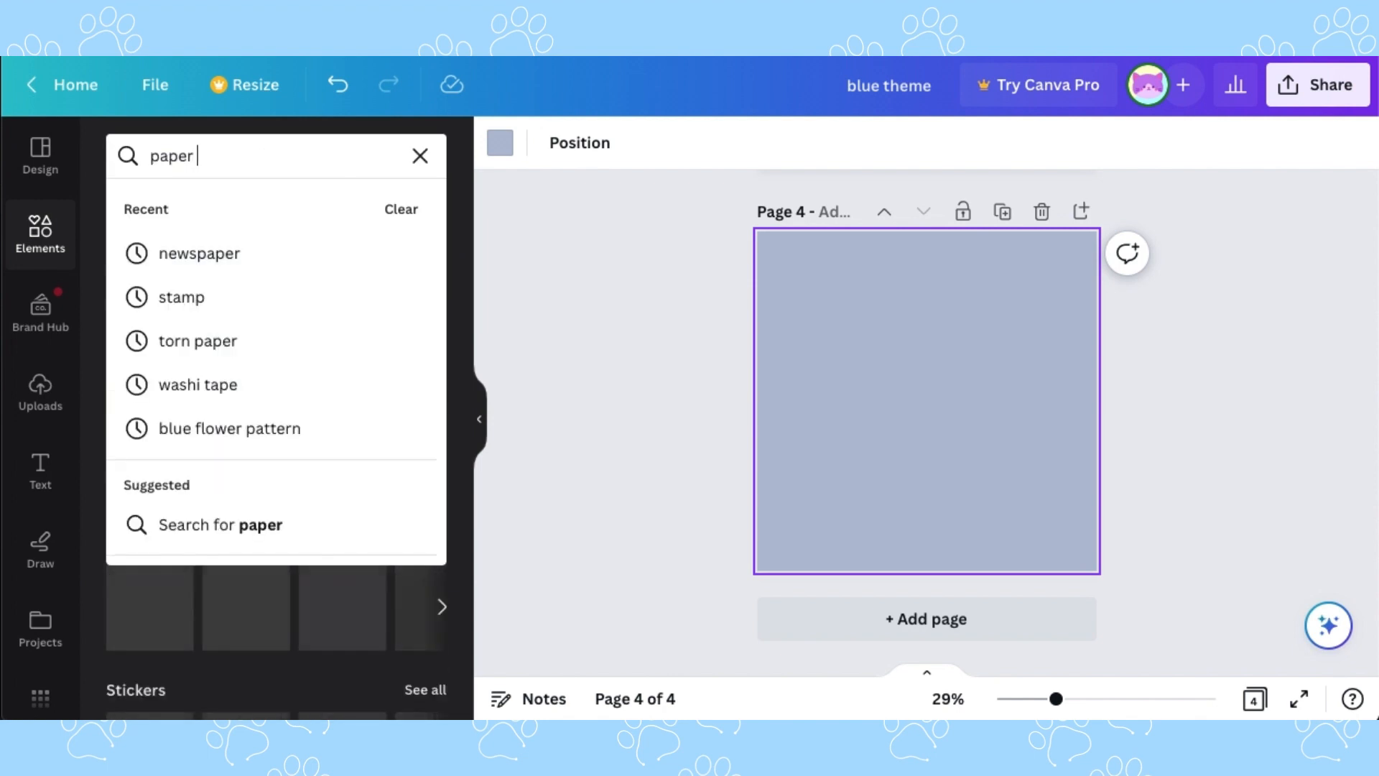
# - Search the elements for "Paper texture" and place the crumpled paper photo with an offset copy over page 4's upper-left corner
pyautogui.write('che')
pyautogui.press('BackSpace')
pyautogui.press('BackSpace')
pyautogui.press('BackSpace')
pyautogui.press('BackSpace')
pyautogui.press('BackSpace')
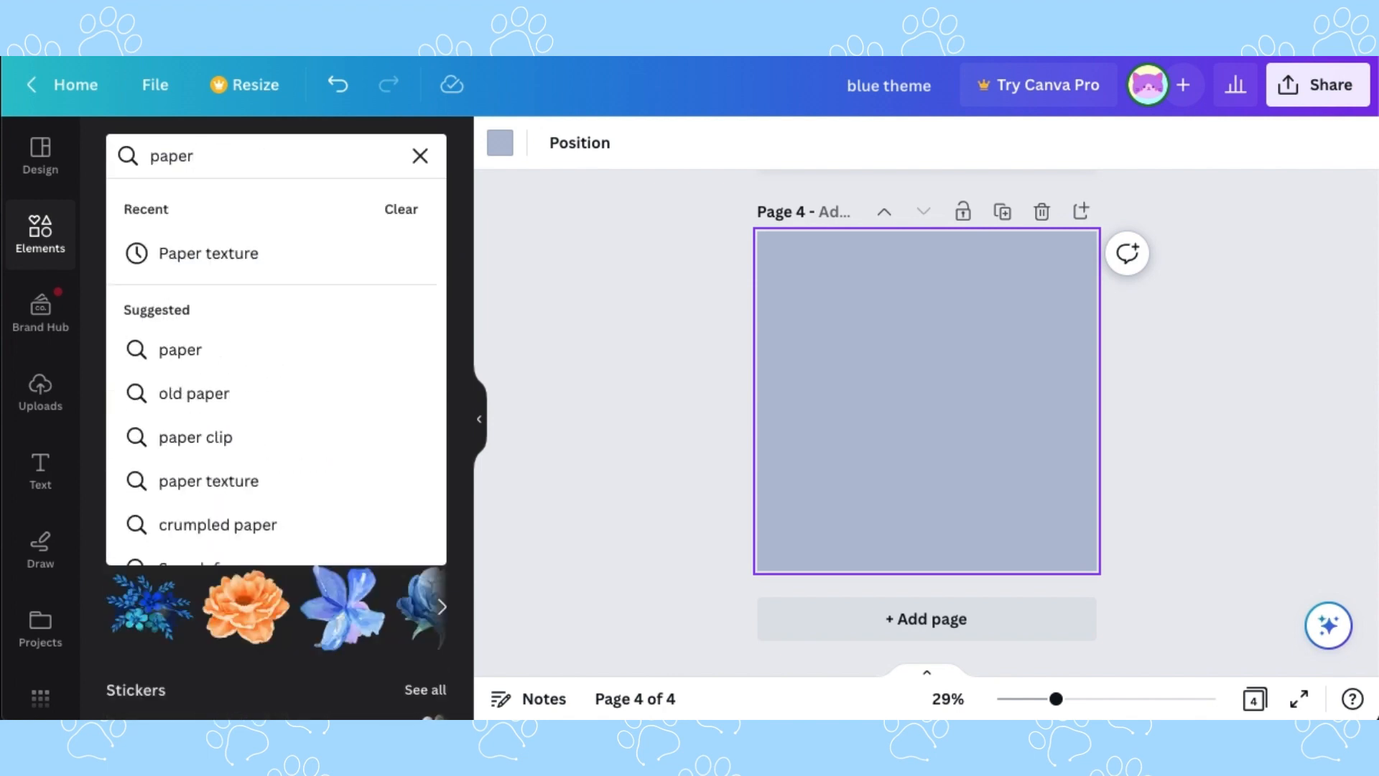
pyautogui.click(237, 253)
pyautogui.moveTo(612, 480); pyautogui.dragTo(943, 308)
pyautogui.click(981, 341)
pyautogui.click(931, 307)
# - Darken the rear copy of the crumpled paper to a brightness of -60 and set its transparency to 71
pyautogui.click(550, 147)
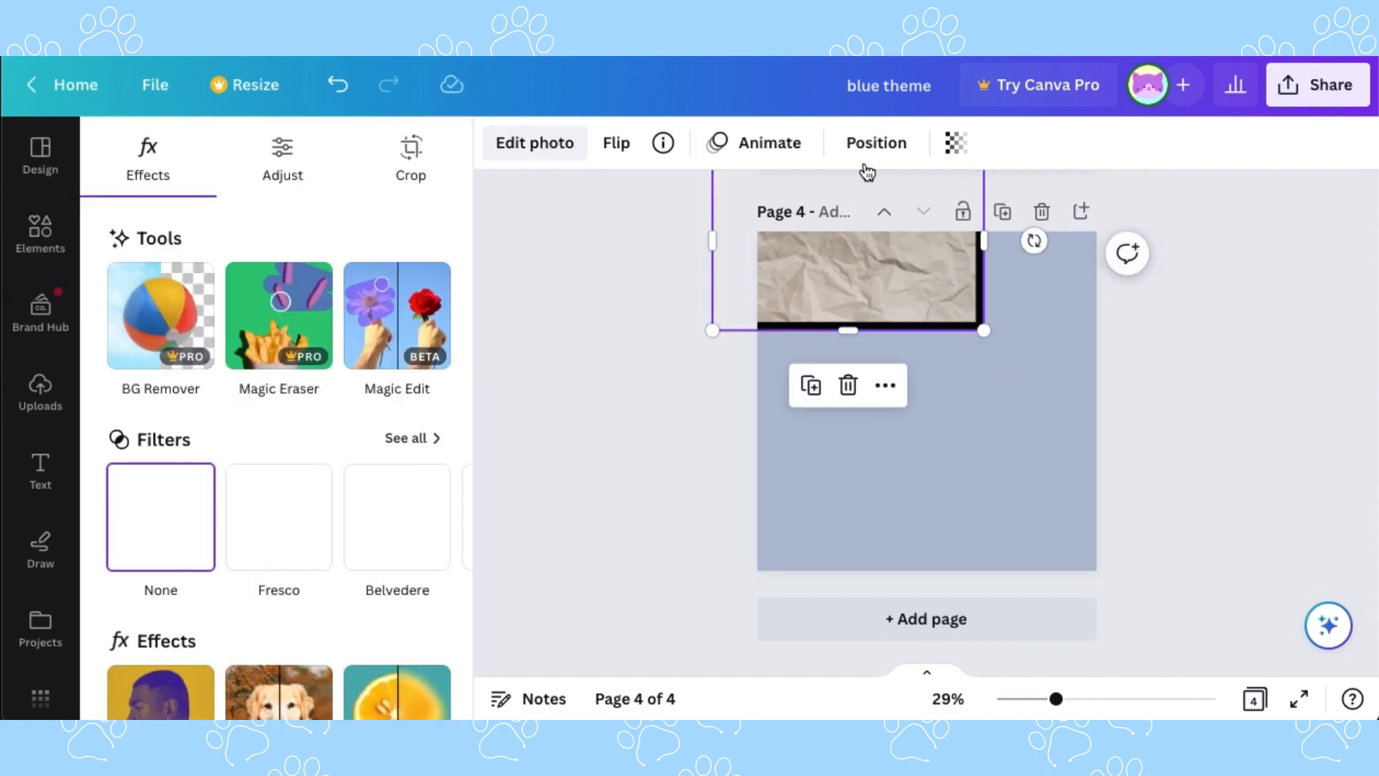
pyautogui.click(954, 147)
pyautogui.click(282, 159)
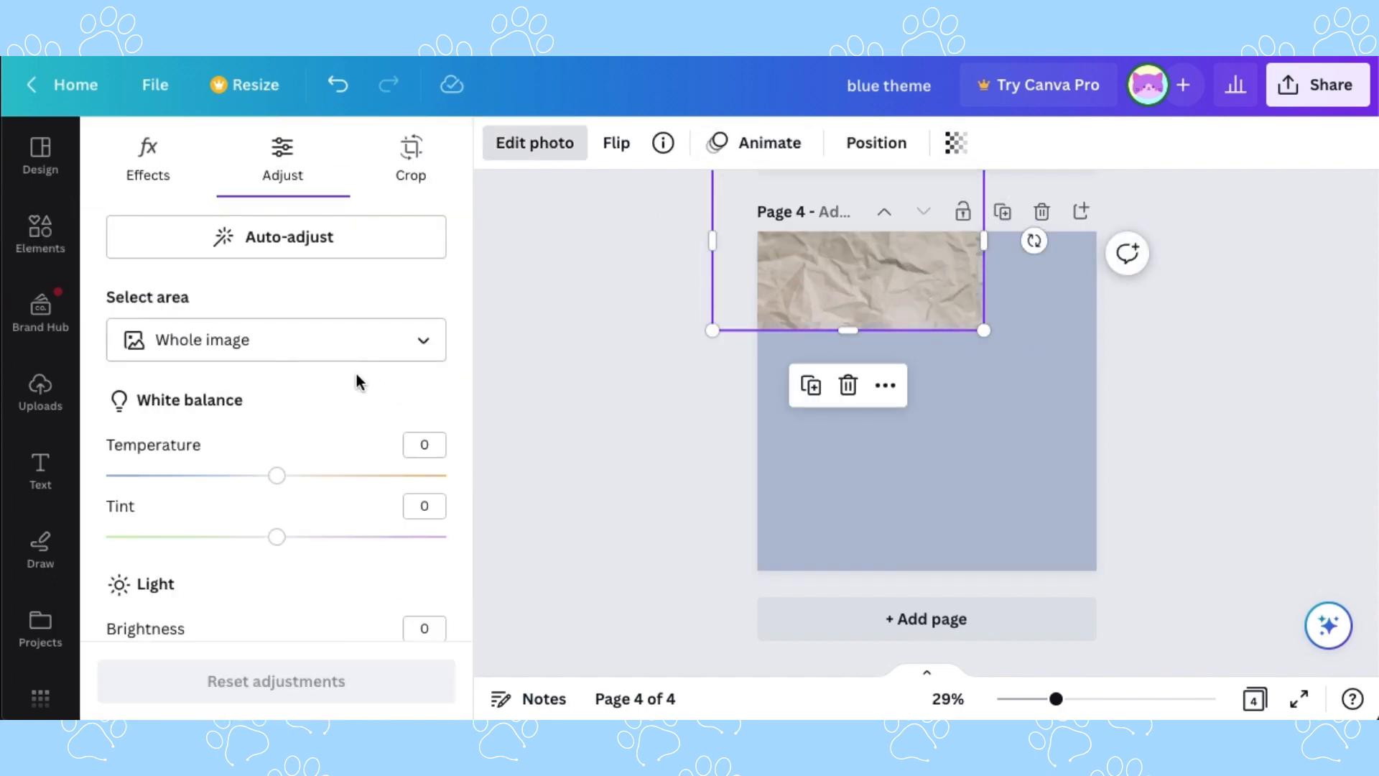
pyautogui.scroll(-2, 284, 483)
pyautogui.moveTo(276, 494); pyautogui.dragTo(209, 493)
pyautogui.click(955, 142)
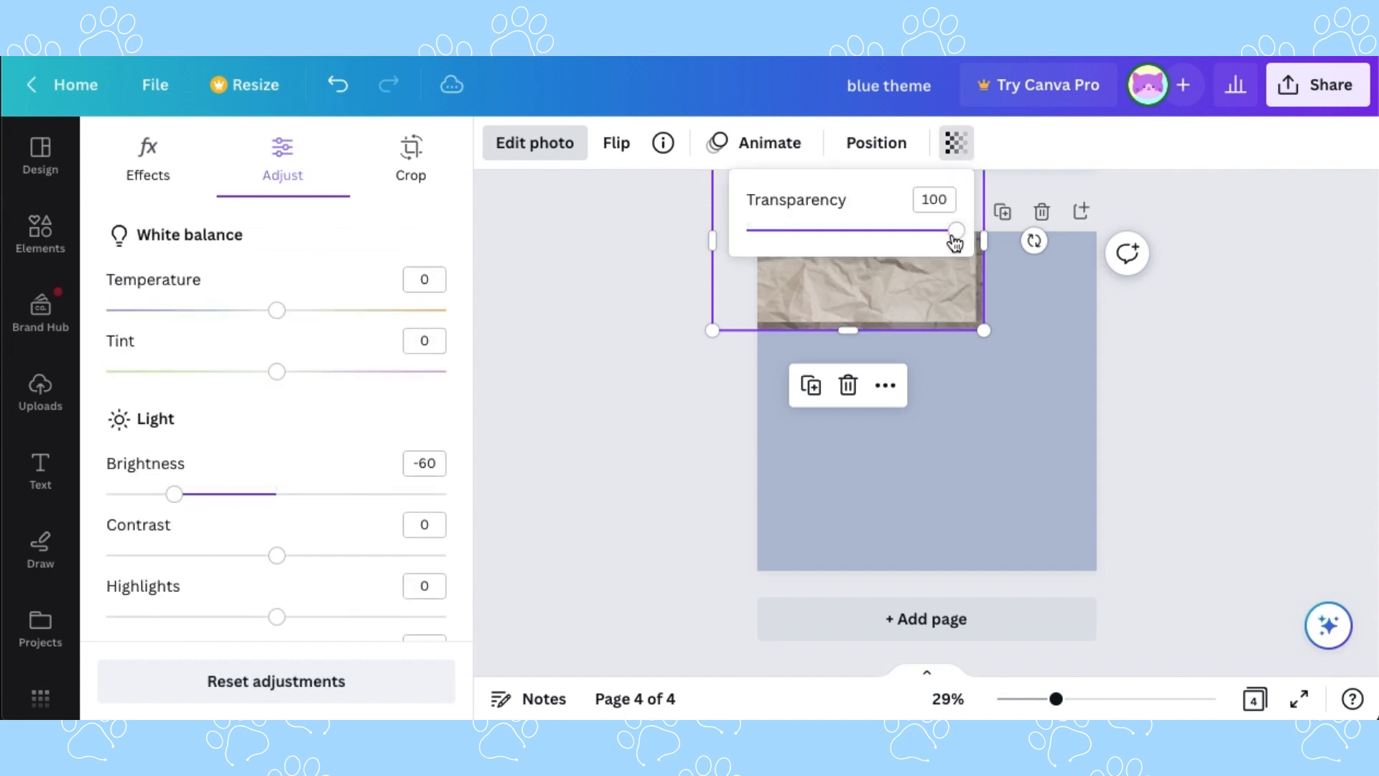
pyautogui.moveTo(956, 230); pyautogui.dragTo(895, 230)
pyautogui.scroll(-5, 360, 591)
pyautogui.scroll(6, 363, 593)
pyautogui.scroll(-8, 363, 592)
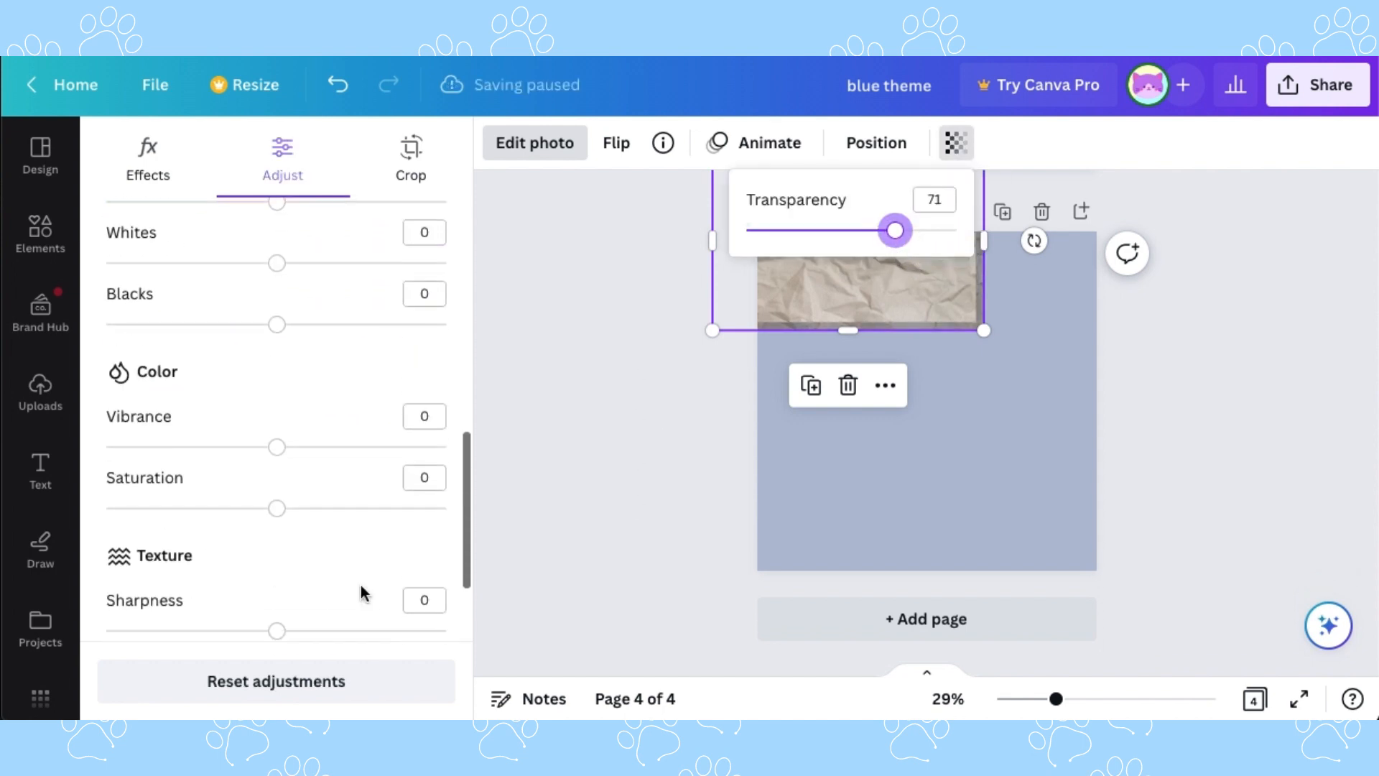
pyautogui.click(966, 430)
# - Resize the dark paper copy to about 850 by 559 so only a narrow edge shows behind the front photo
pyautogui.scroll(5, 966, 431)
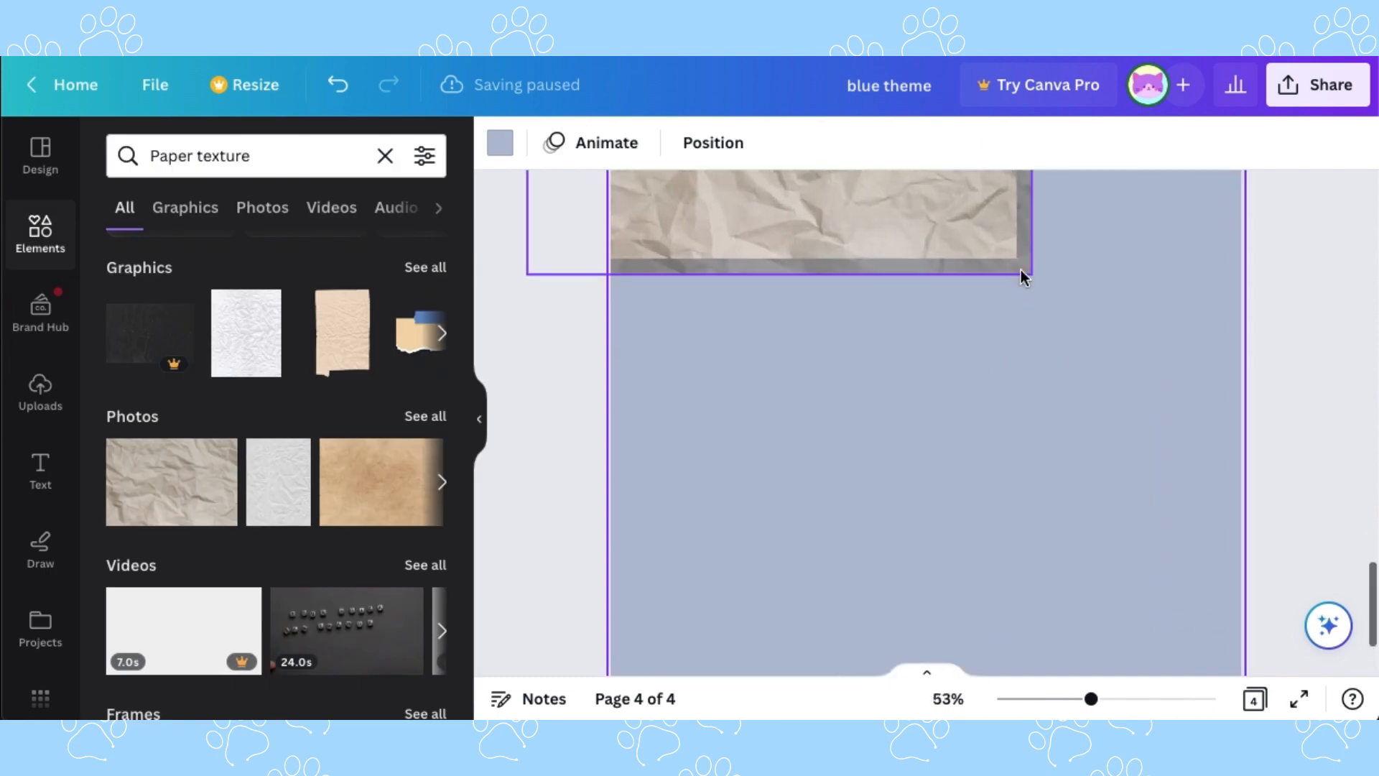
pyautogui.click(1020, 271)
pyautogui.moveTo(1027, 275); pyautogui.dragTo(1023, 272)
pyautogui.scroll(4, 894, 273)
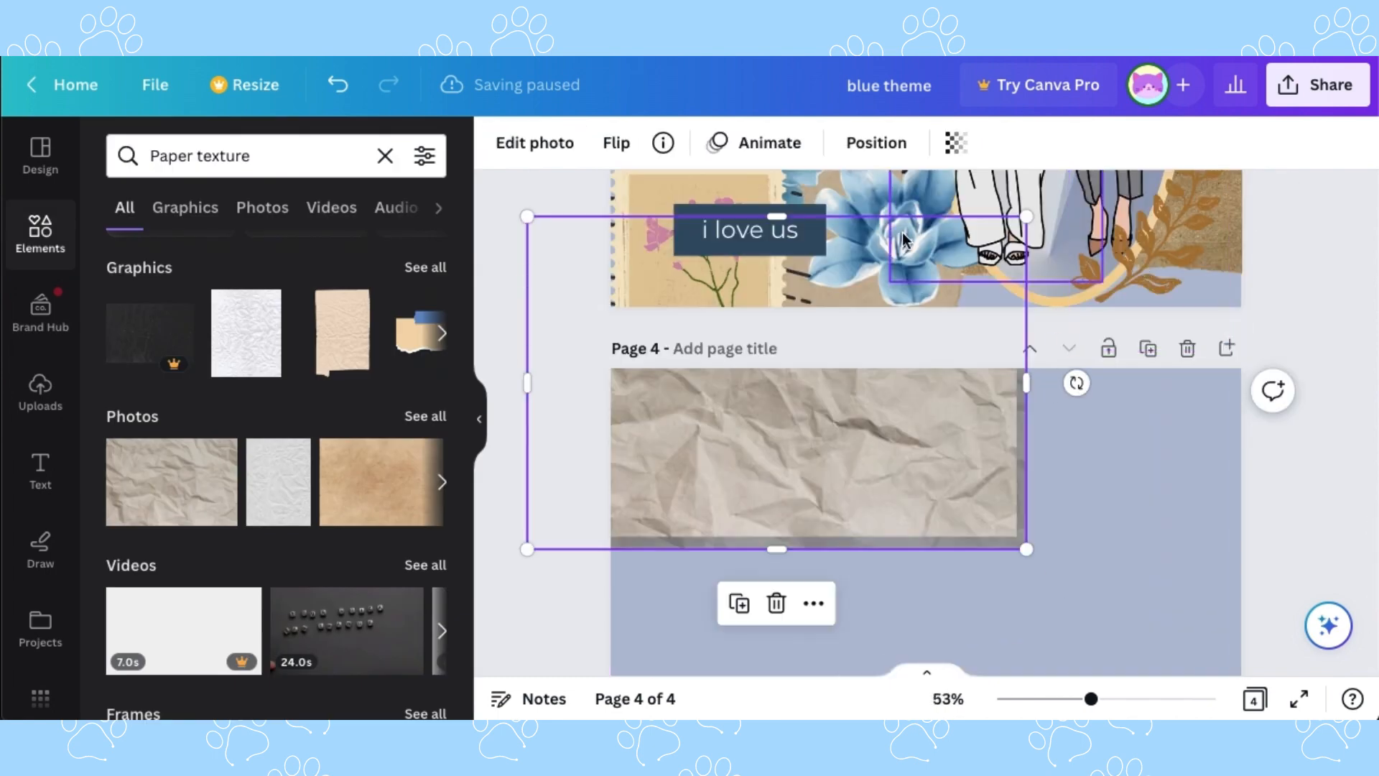
pyautogui.moveTo(1011, 551); pyautogui.dragTo(1011, 544)
pyautogui.moveTo(1024, 386); pyautogui.dragTo(1023, 383)
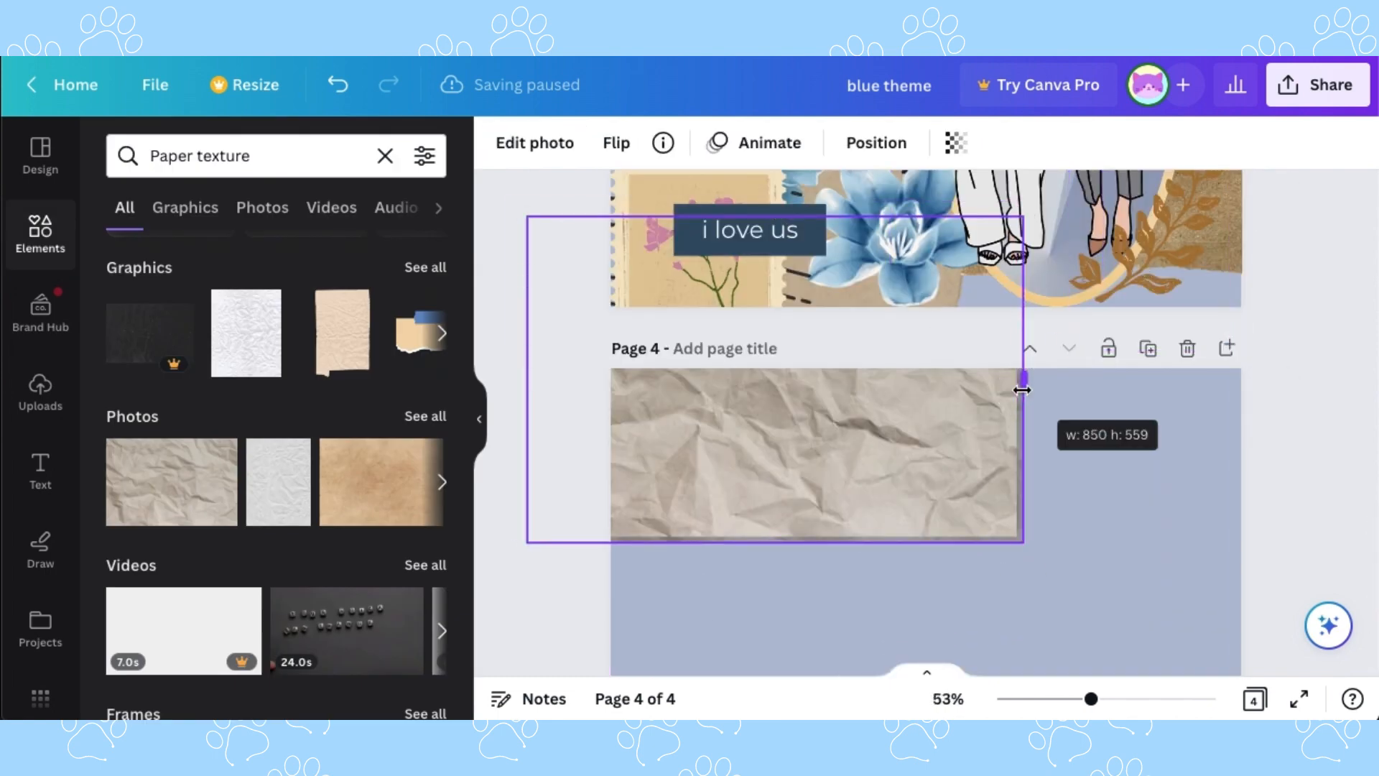
pyautogui.click(1267, 510)
# - Remove the dark paper copy from page 4, undoing the accidental deletion of the blue page background
pyautogui.scroll(-3, 1267, 510)
pyautogui.scroll(-1, 1266, 510)
pyautogui.click(957, 314)
pyautogui.click(1025, 310)
pyautogui.press('Delete')
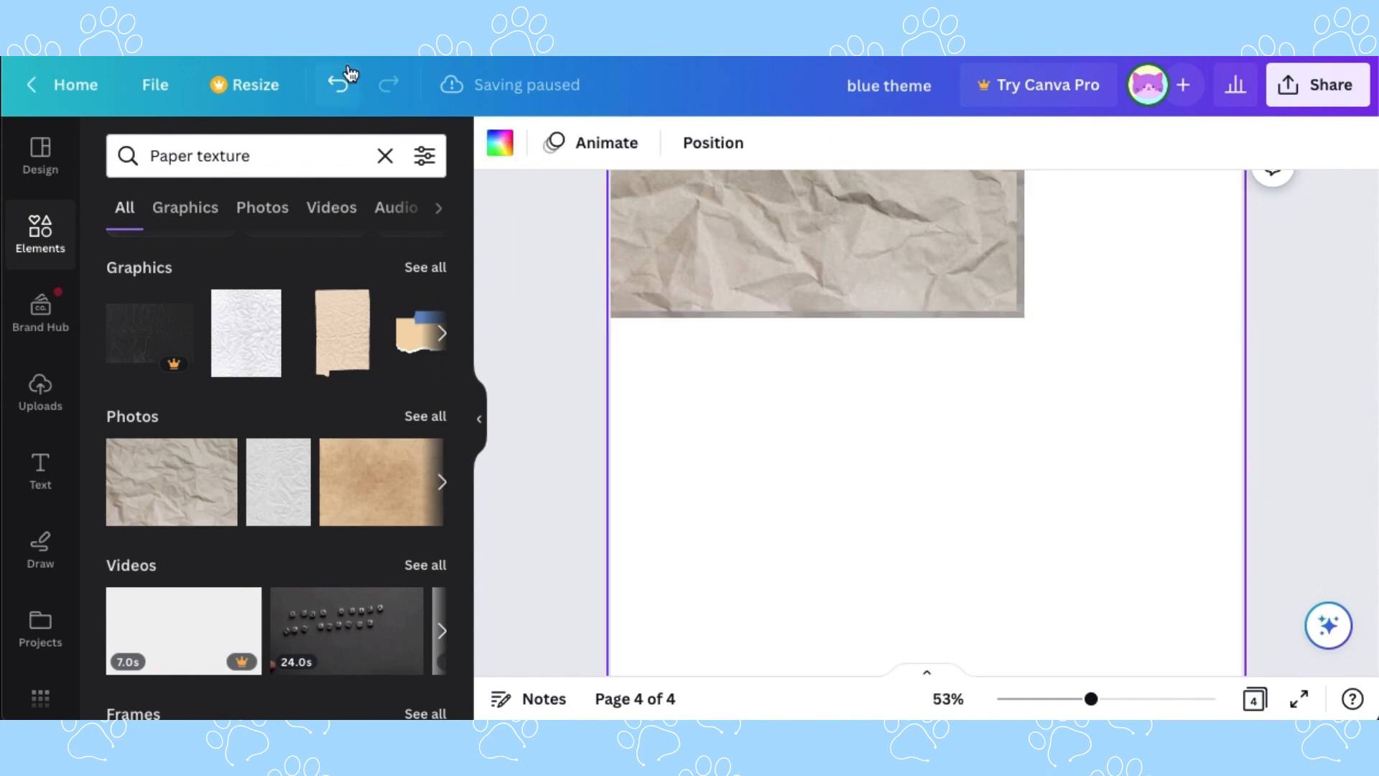
pyautogui.click(341, 84)
pyautogui.click(982, 315)
pyautogui.moveTo(982, 315); pyautogui.dragTo(981, 309)
# - Blur the crumpled paper at intensity 50 with reduced opacity, and lay a sharp copy of the photo over it
pyautogui.click(535, 142)
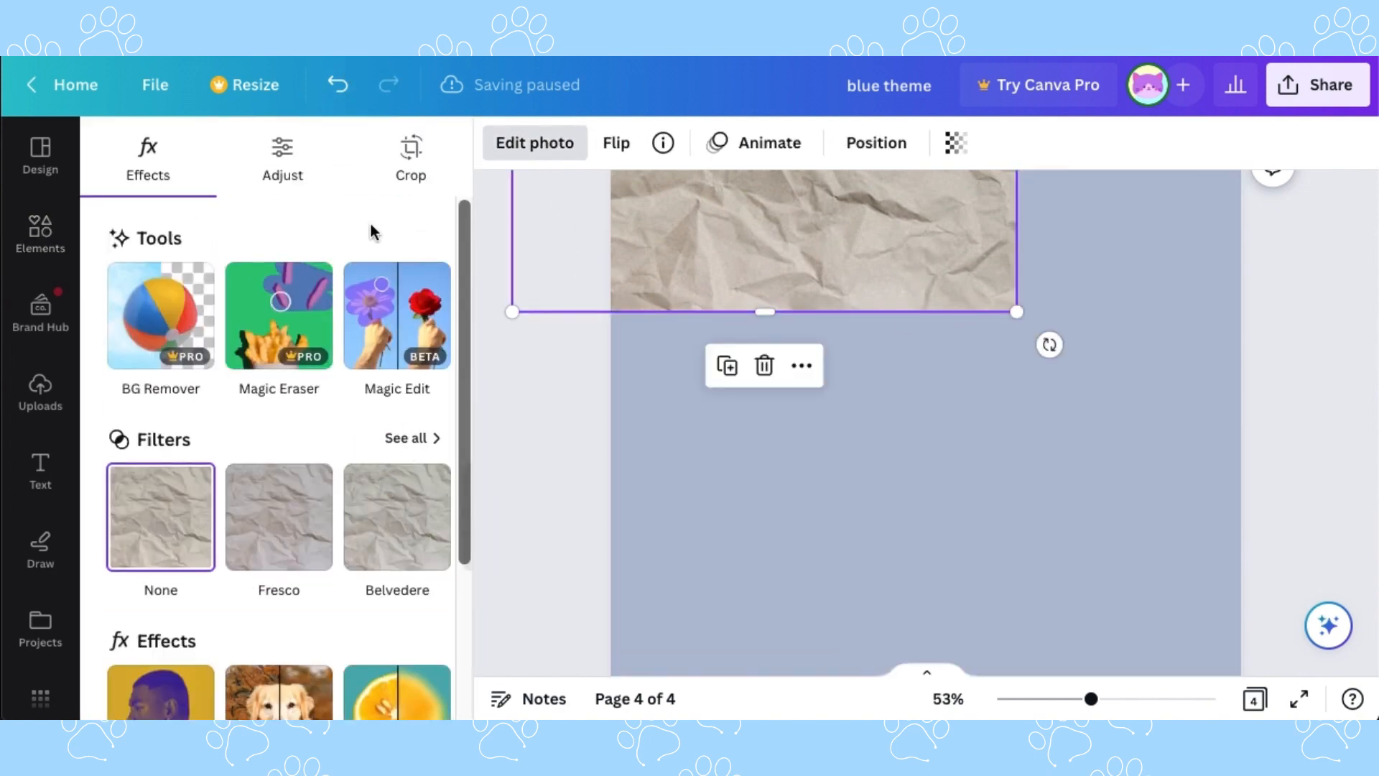
pyautogui.scroll(-3, 246, 483)
pyautogui.click(405, 533)
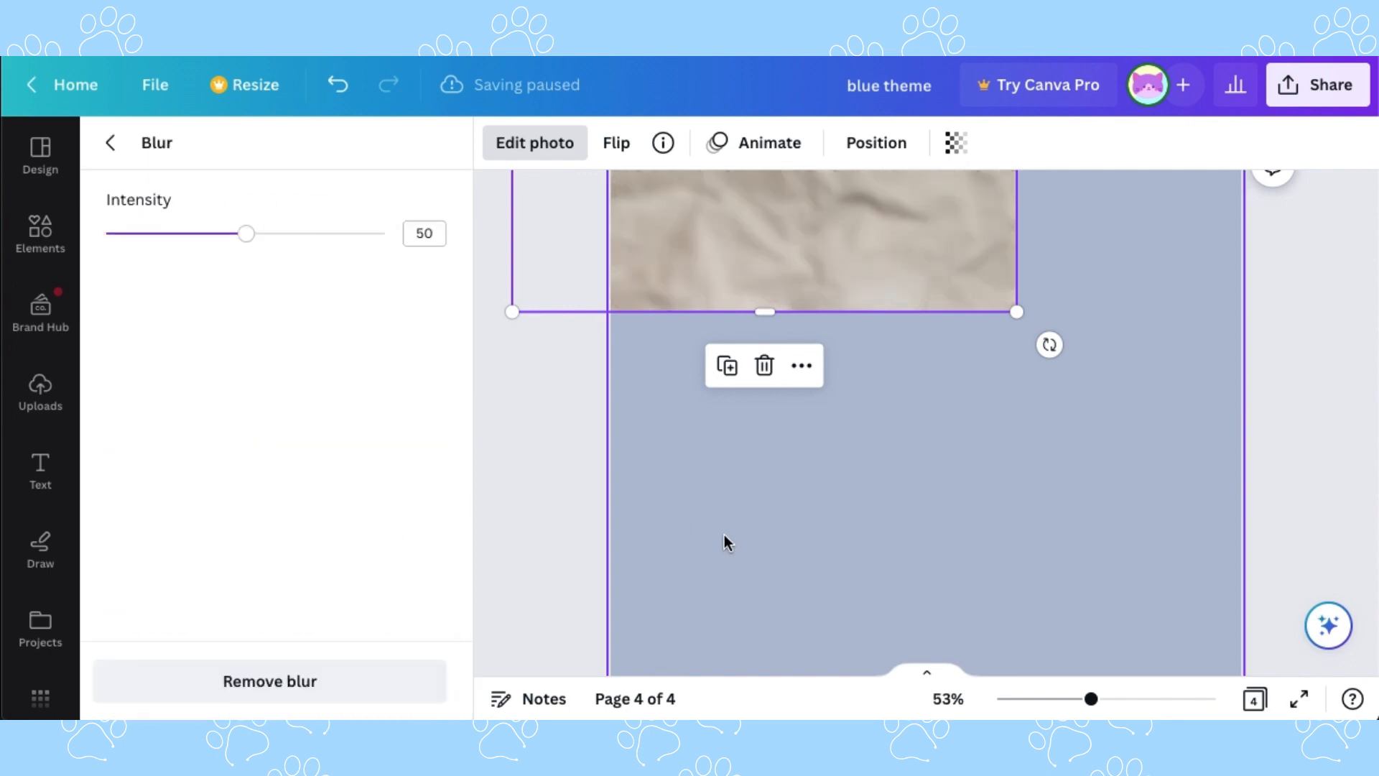
pyautogui.click(955, 143)
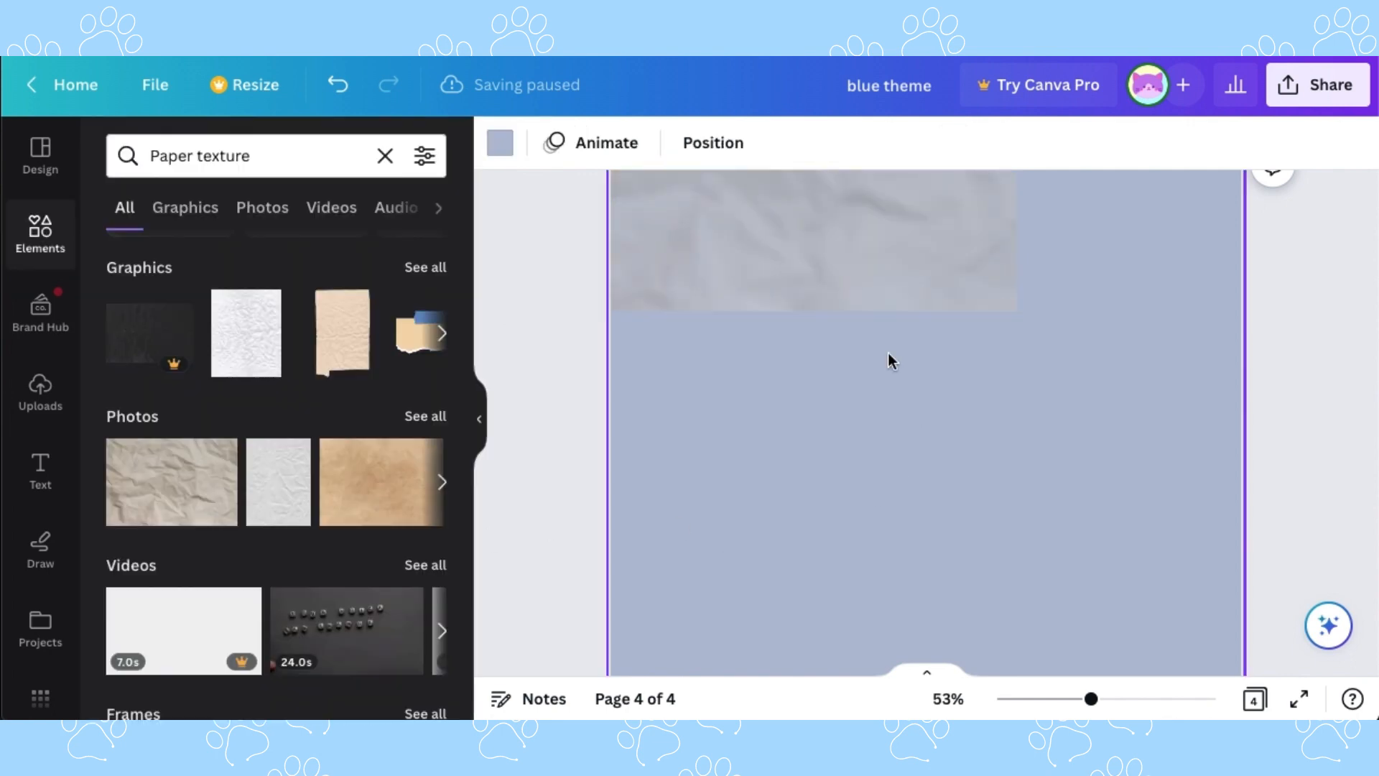
pyautogui.moveTo(172, 481); pyautogui.dragTo(717, 159)
pyautogui.click(860, 377)
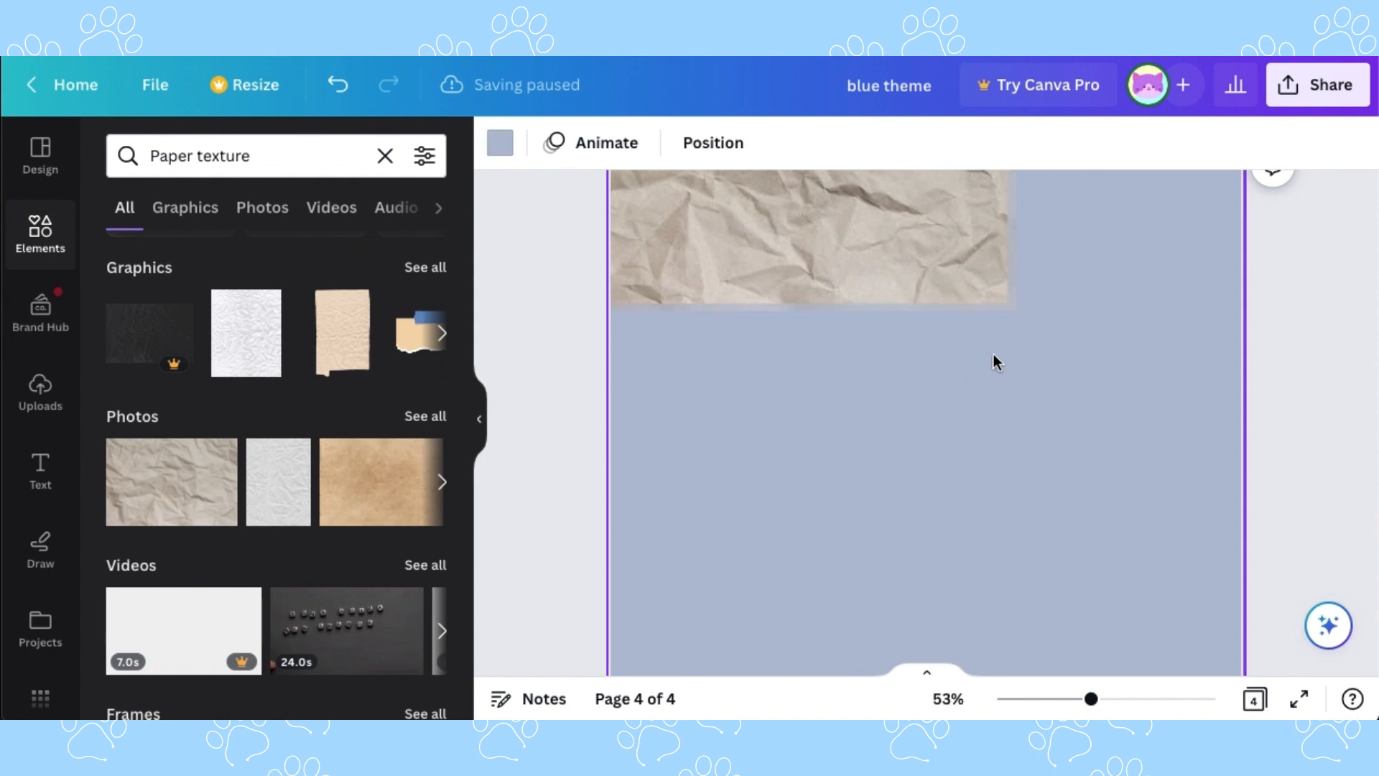
# - Add the tan old-paper photo, crop it to a narrow strip and tilt it over the crumpled paper's lower-left part
pyautogui.click(416, 424)
pyautogui.scroll(-3, 325, 390)
pyautogui.scroll(3, 326, 389)
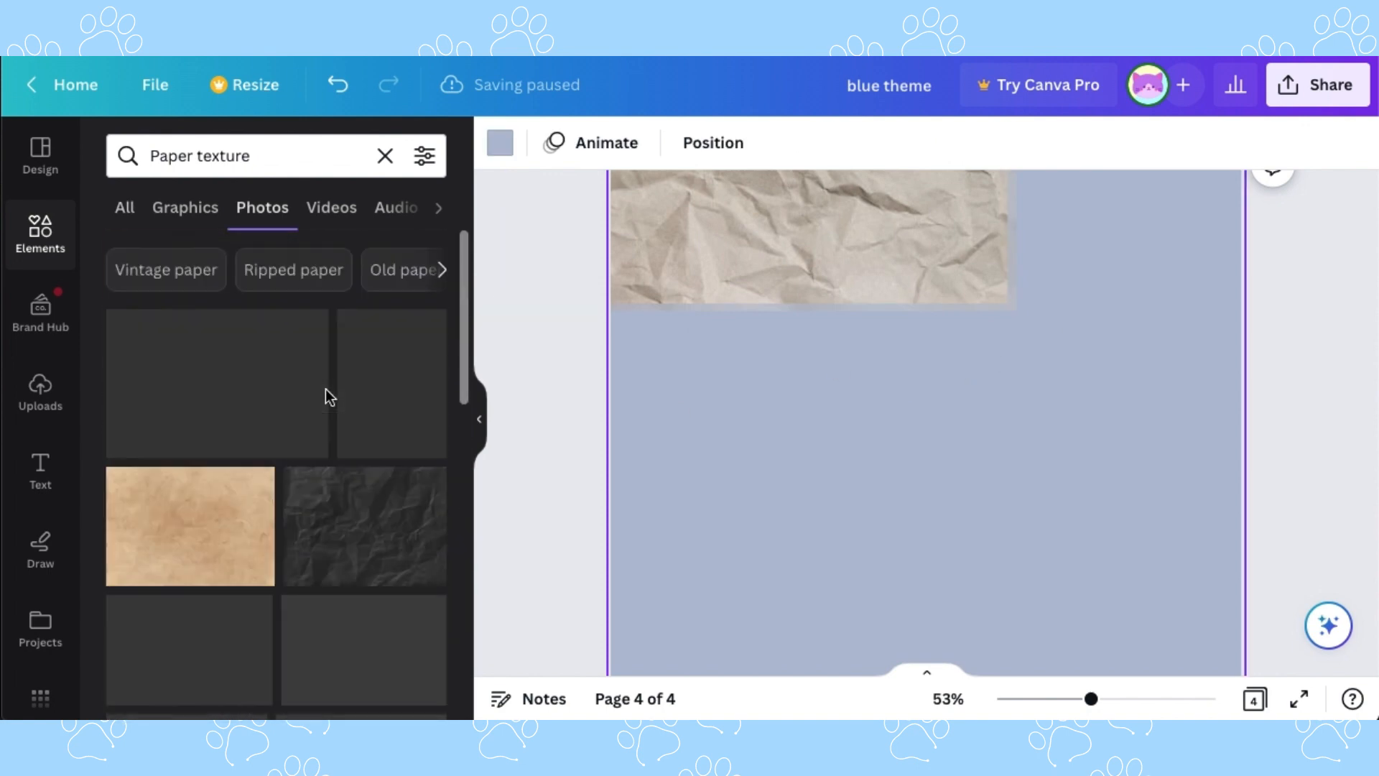
pyautogui.click(228, 534)
pyautogui.moveTo(1176, 456); pyautogui.dragTo(889, 455)
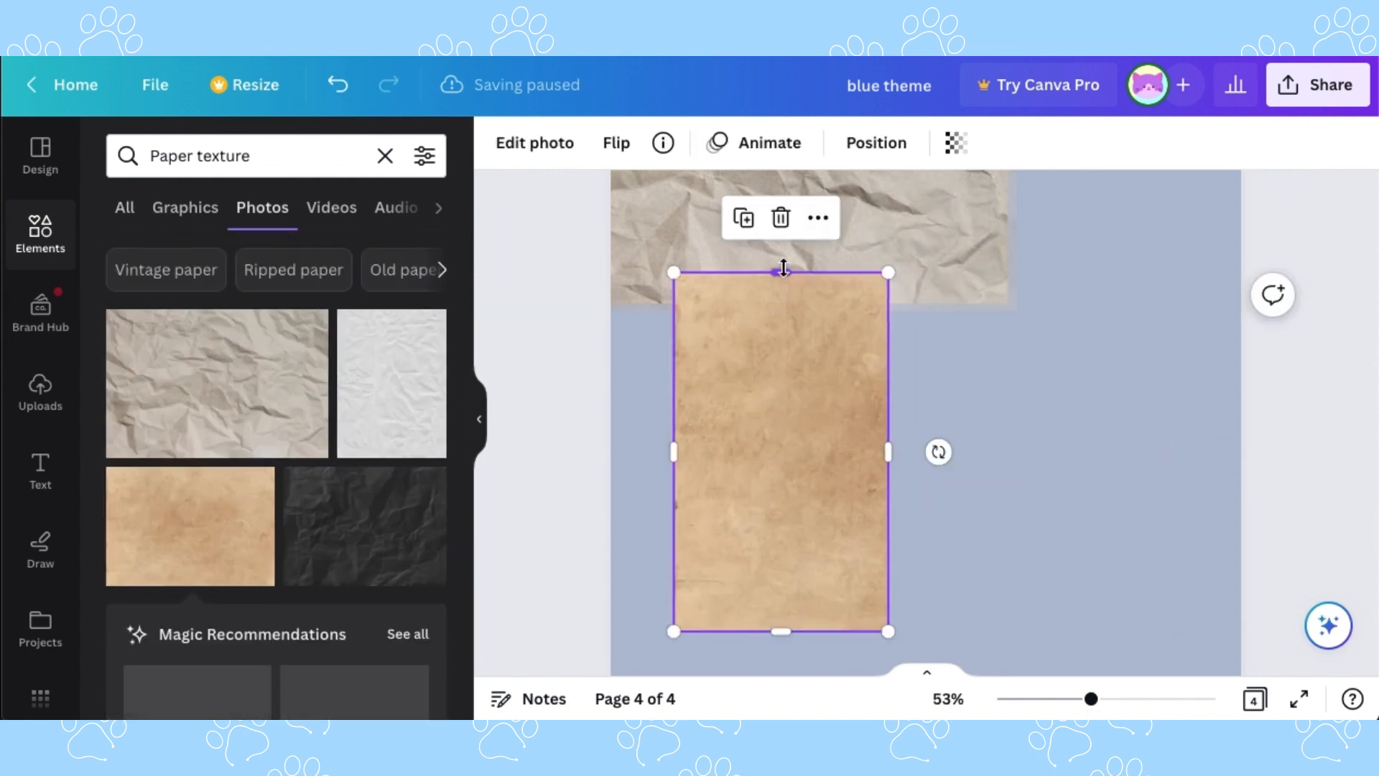
pyautogui.moveTo(667, 502); pyautogui.dragTo(719, 503)
pyautogui.moveTo(765, 502); pyautogui.dragTo(681, 347)
pyautogui.moveTo(855, 335); pyautogui.dragTo(808, 347)
# - Search the graphics for "stamp" and place the Rome Italy stamp, tilted, on the upper end of the tan paper
pyautogui.click(384, 152)
pyautogui.write('stamp')
pyautogui.press('Return')
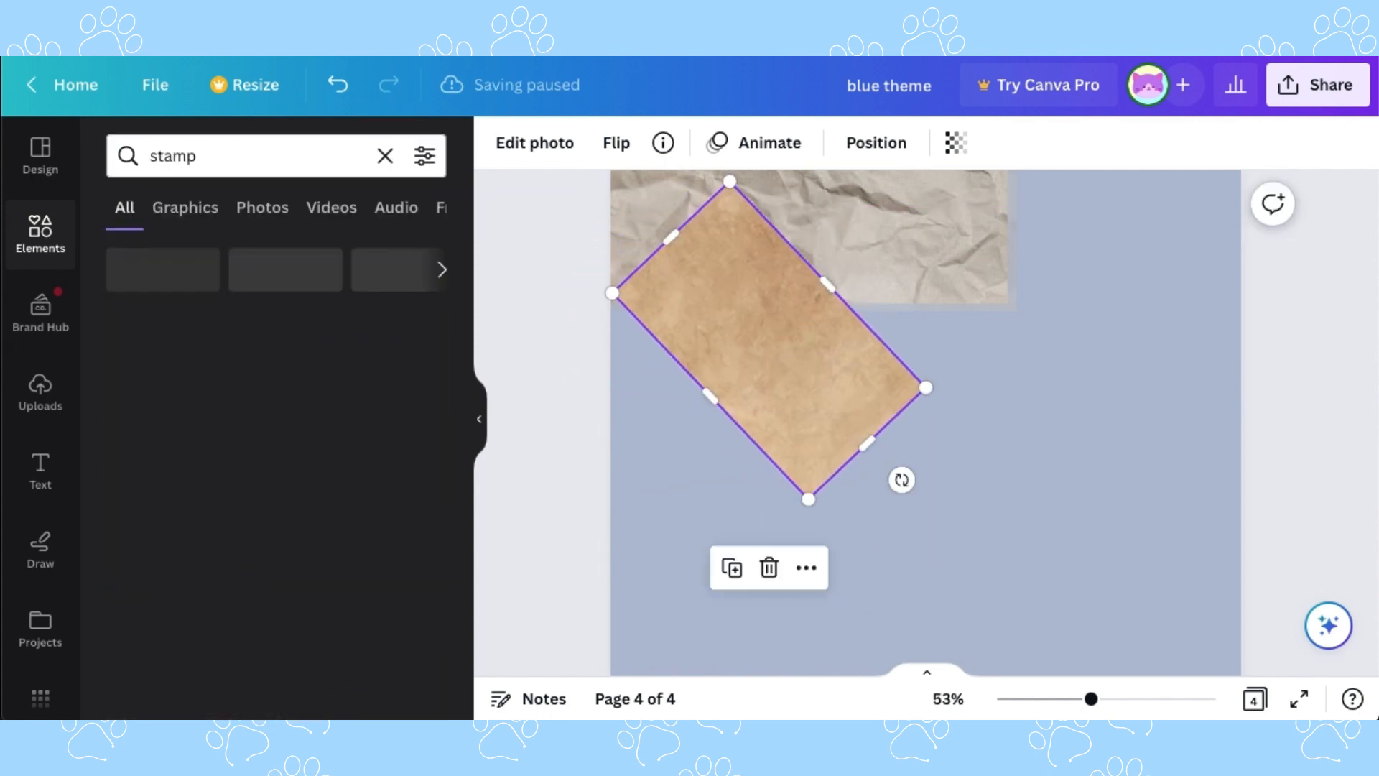
pyautogui.click(429, 463)
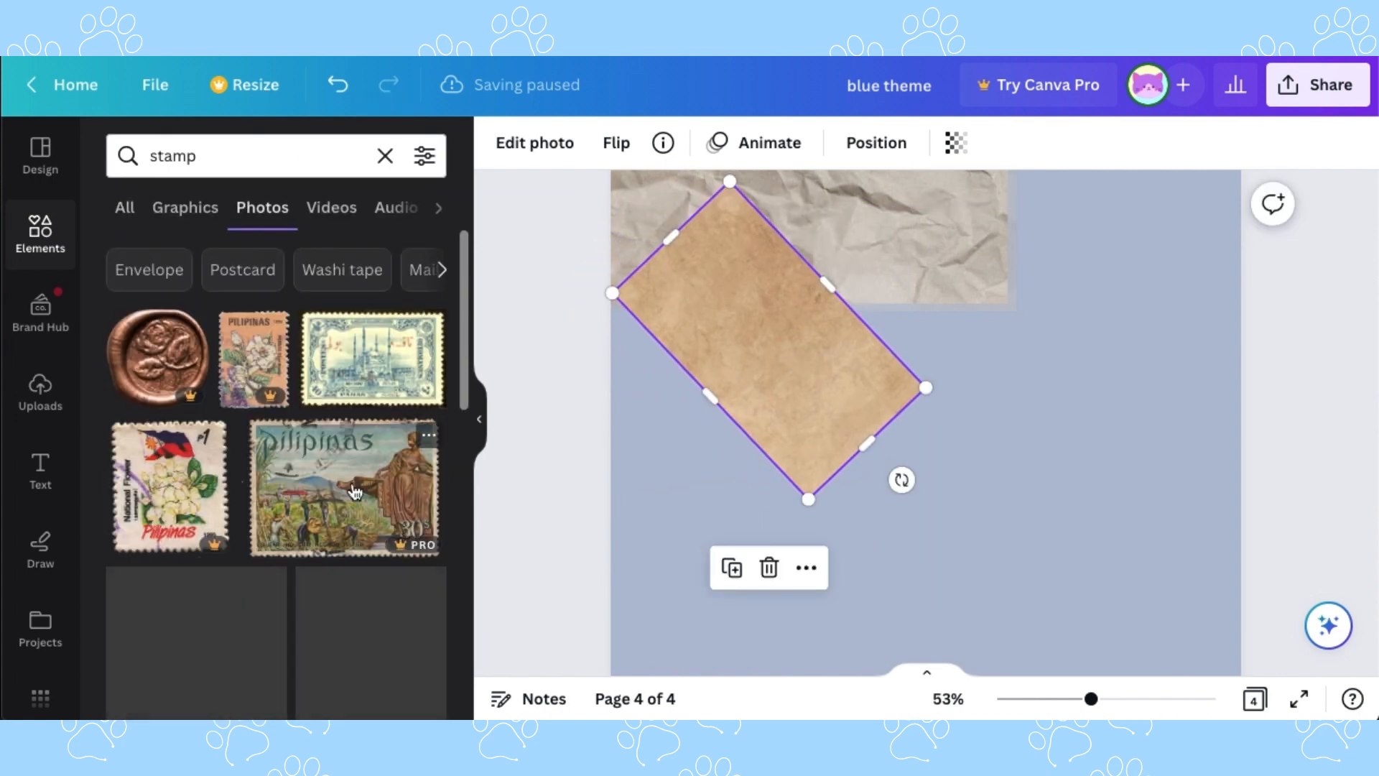
pyautogui.scroll(-3, 352, 482)
pyautogui.scroll(3, 352, 481)
pyautogui.click(188, 208)
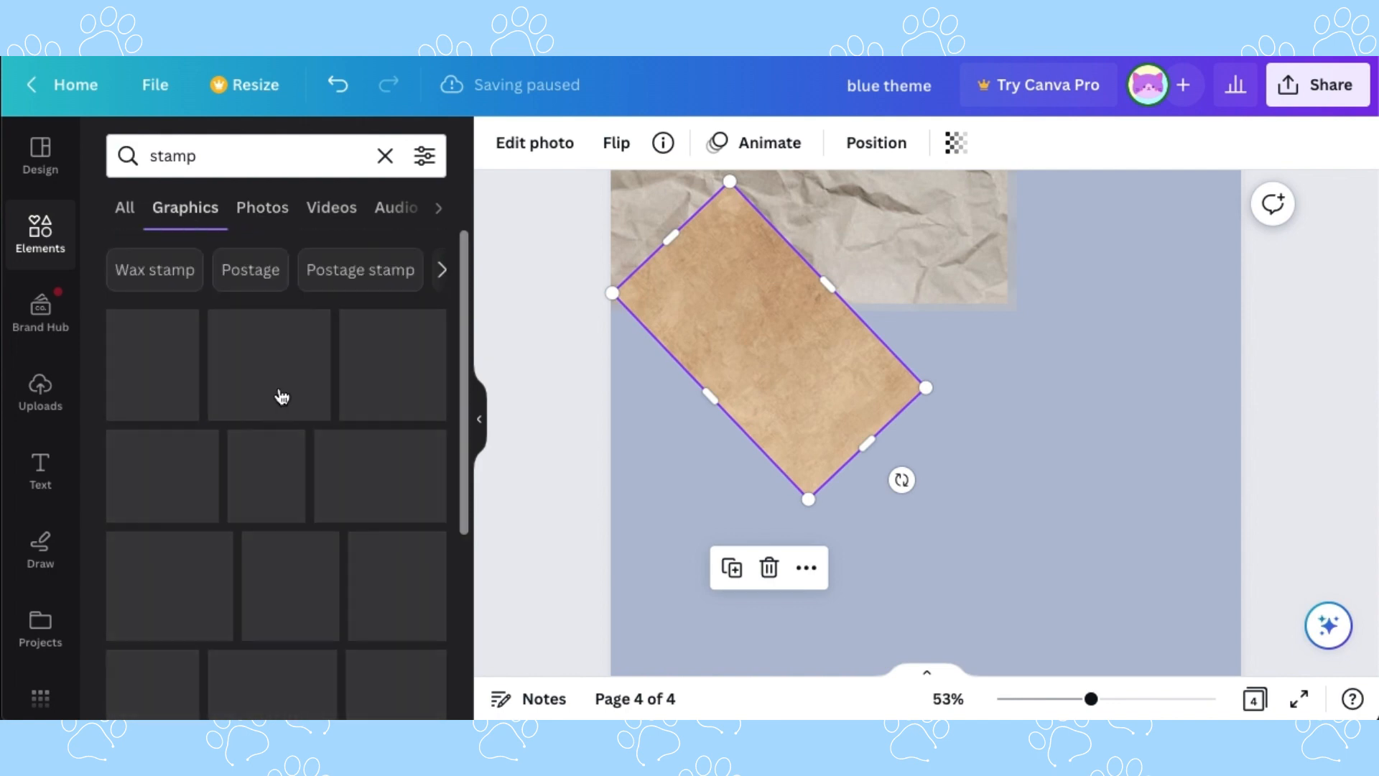
pyautogui.scroll(-10, 302, 570)
pyautogui.scroll(-2, 303, 575)
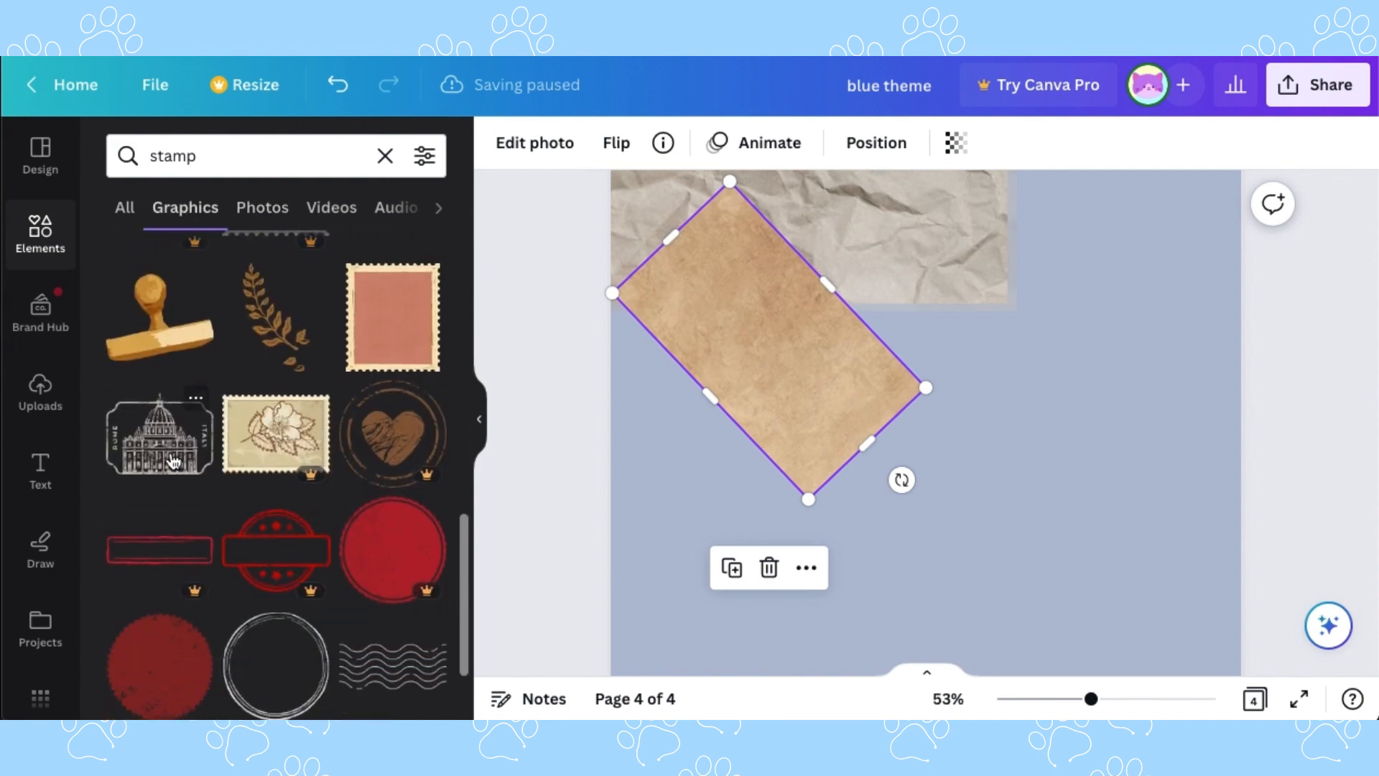
pyautogui.click(162, 430)
pyautogui.moveTo(902, 564); pyautogui.dragTo(852, 532)
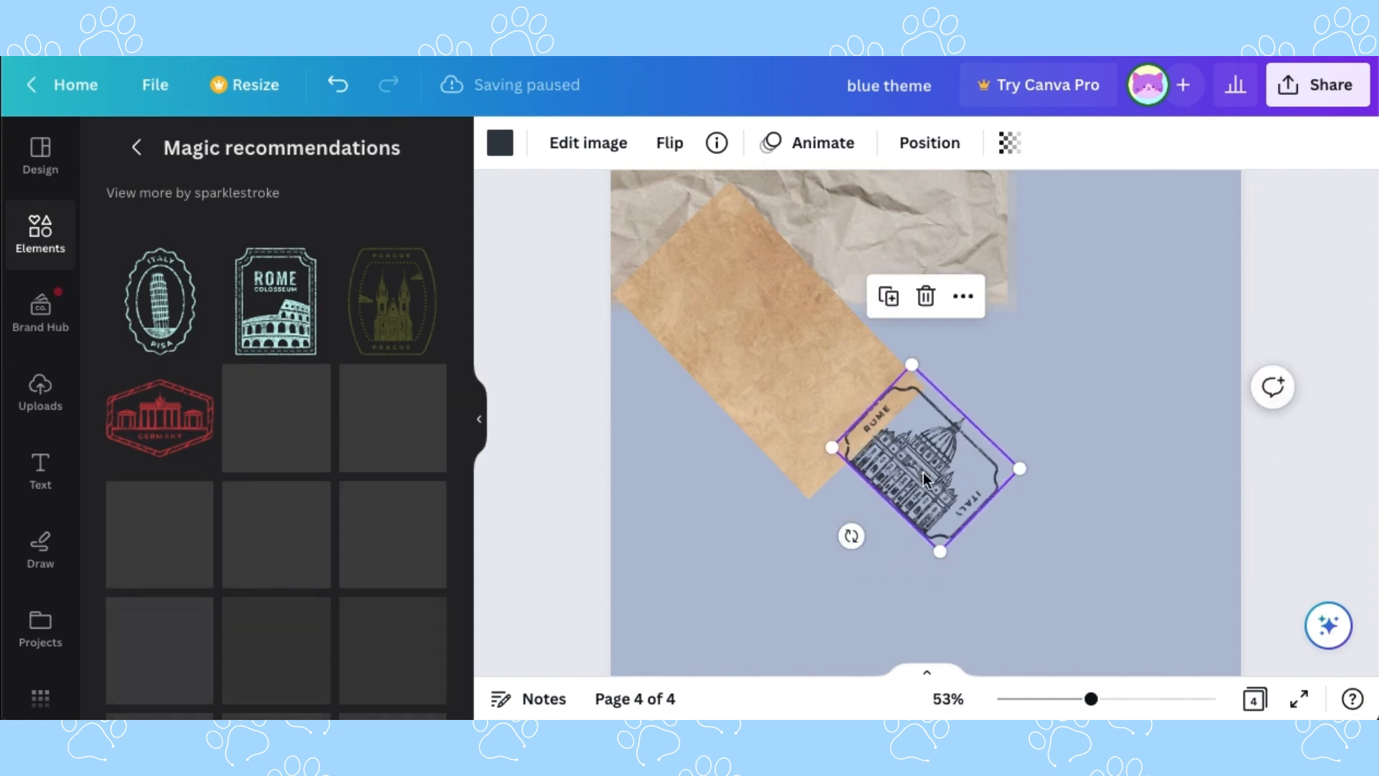
pyautogui.moveTo(923, 472); pyautogui.dragTo(742, 295)
# - Crop the tan paper down to the Rome stamp's size and rotate the stamp to 46° to match it
pyautogui.click(700, 374)
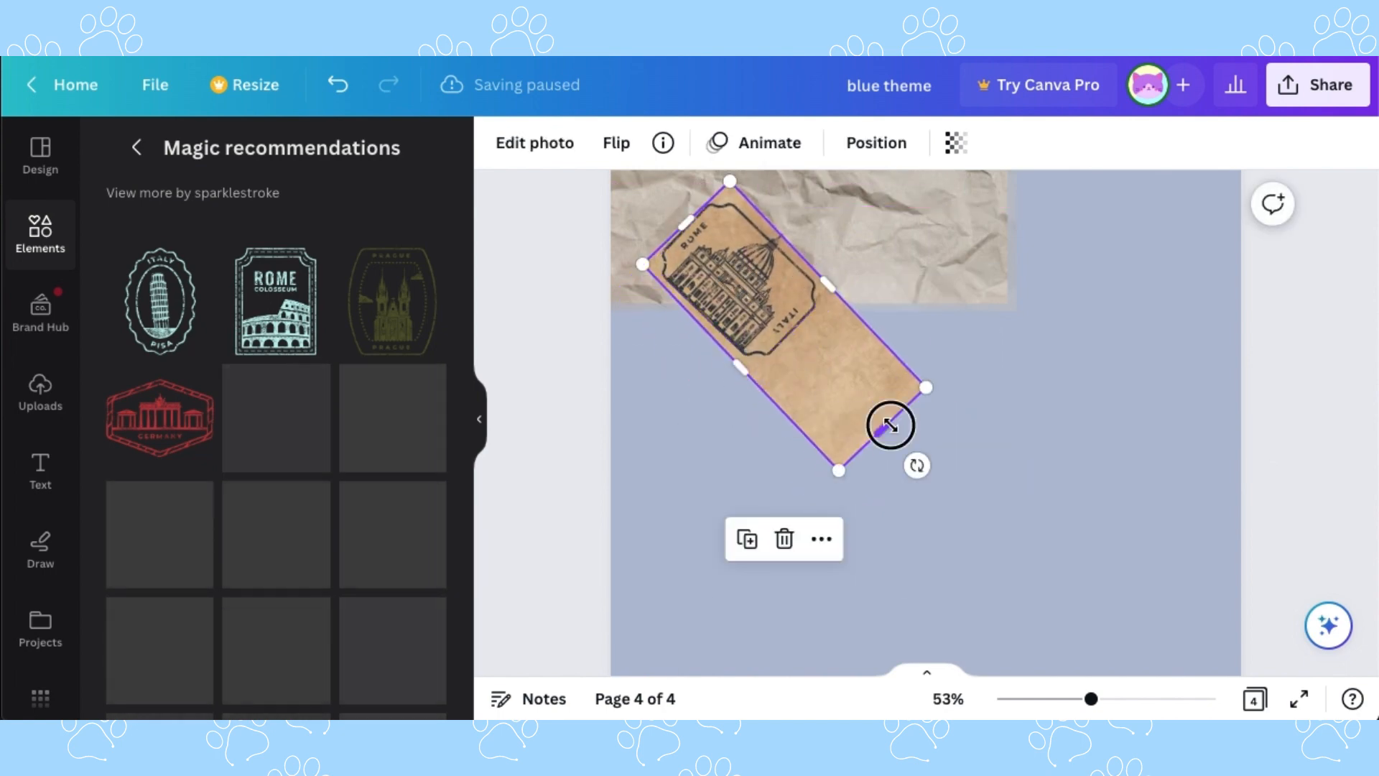
pyautogui.moveTo(890, 425); pyautogui.dragTo(796, 332)
pyautogui.moveTo(665, 354); pyautogui.dragTo(665, 350)
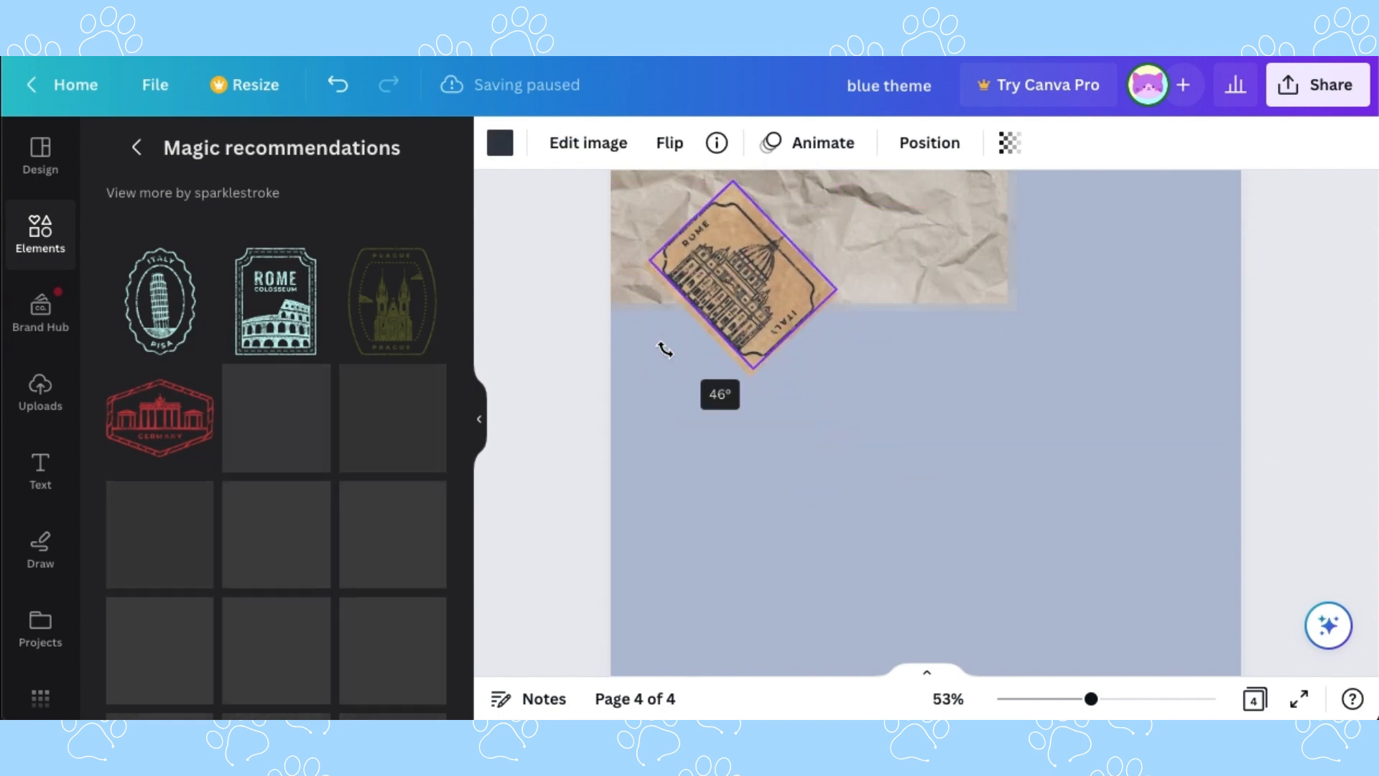
pyautogui.click(747, 311)
pyautogui.click(897, 406)
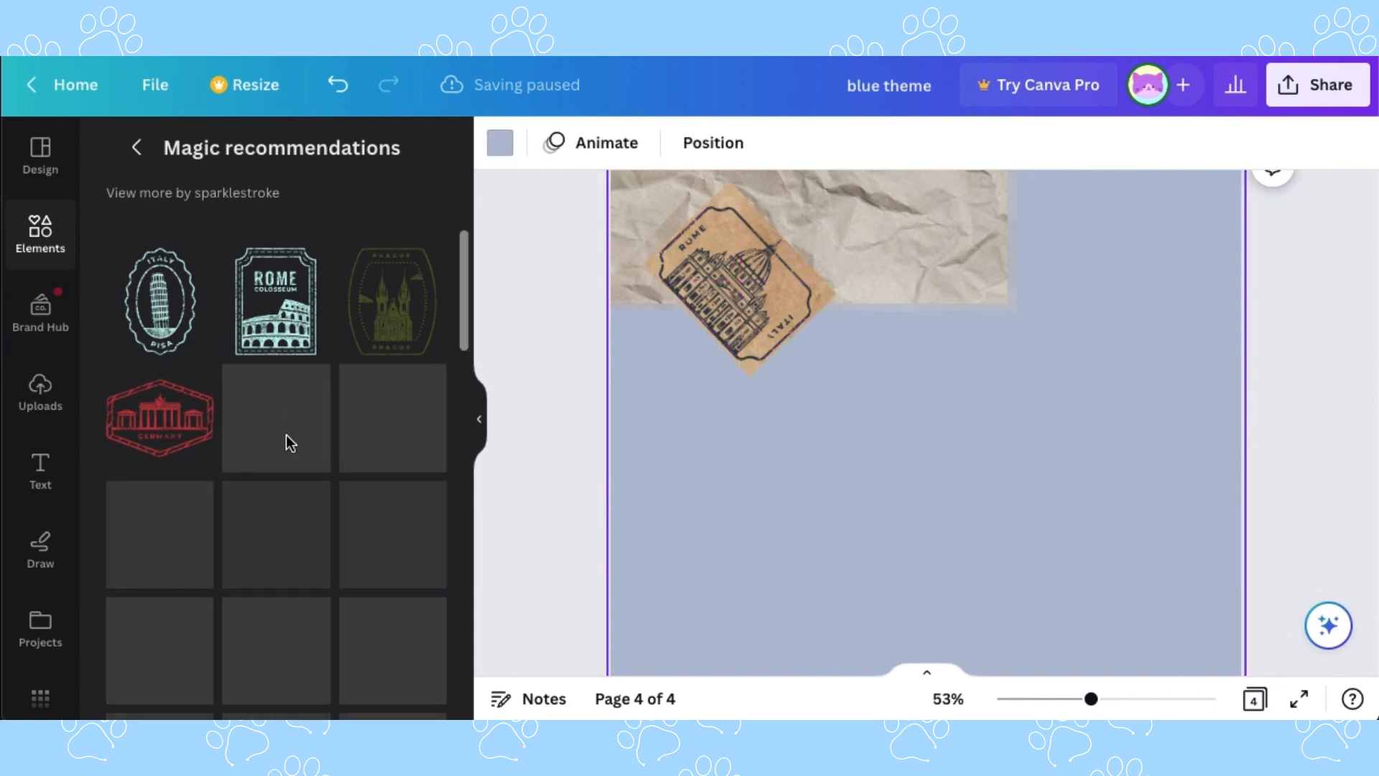
# - Adjust the lower-left edge of the tan paper behind the Rome stamp, making the piece about 211 by 267
pyautogui.scroll(1, 748, 396)
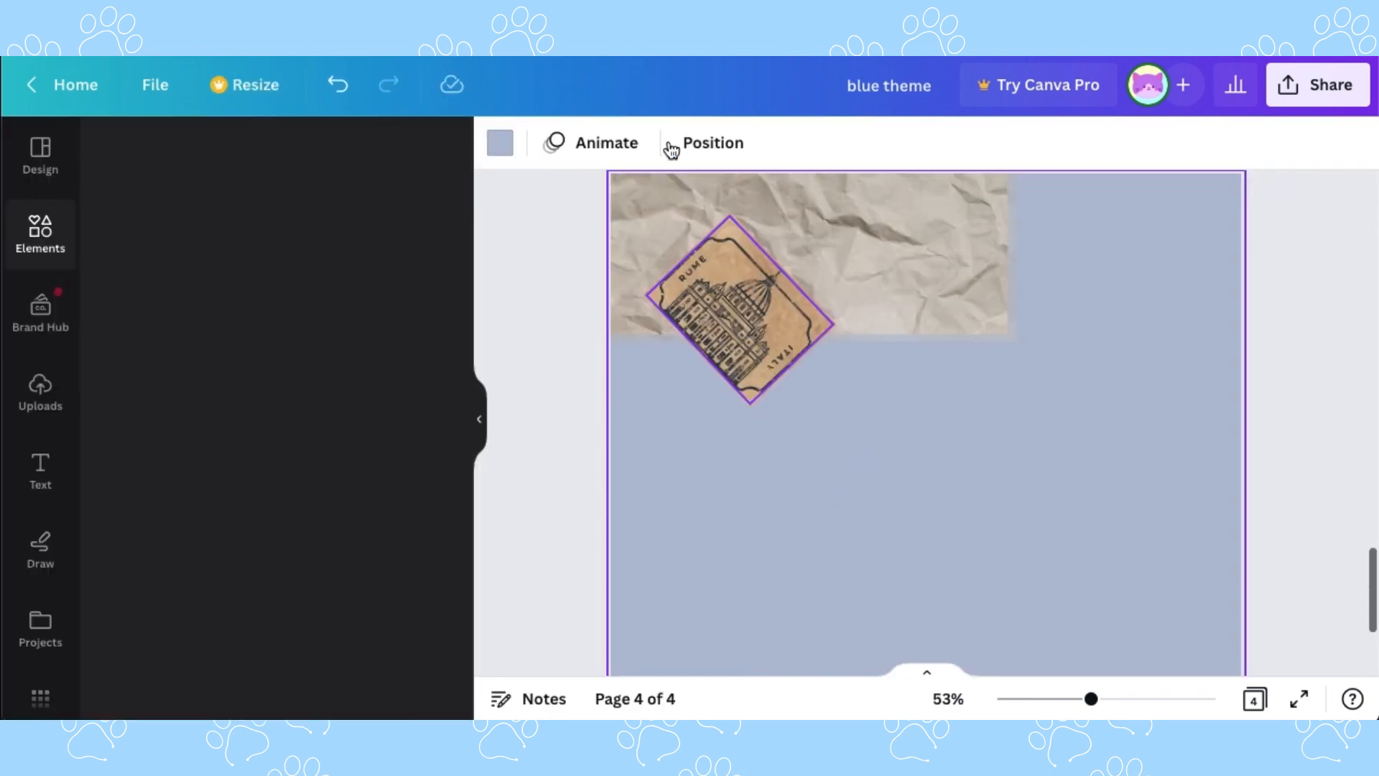
pyautogui.click(679, 145)
pyautogui.click(704, 336)
pyautogui.click(696, 350)
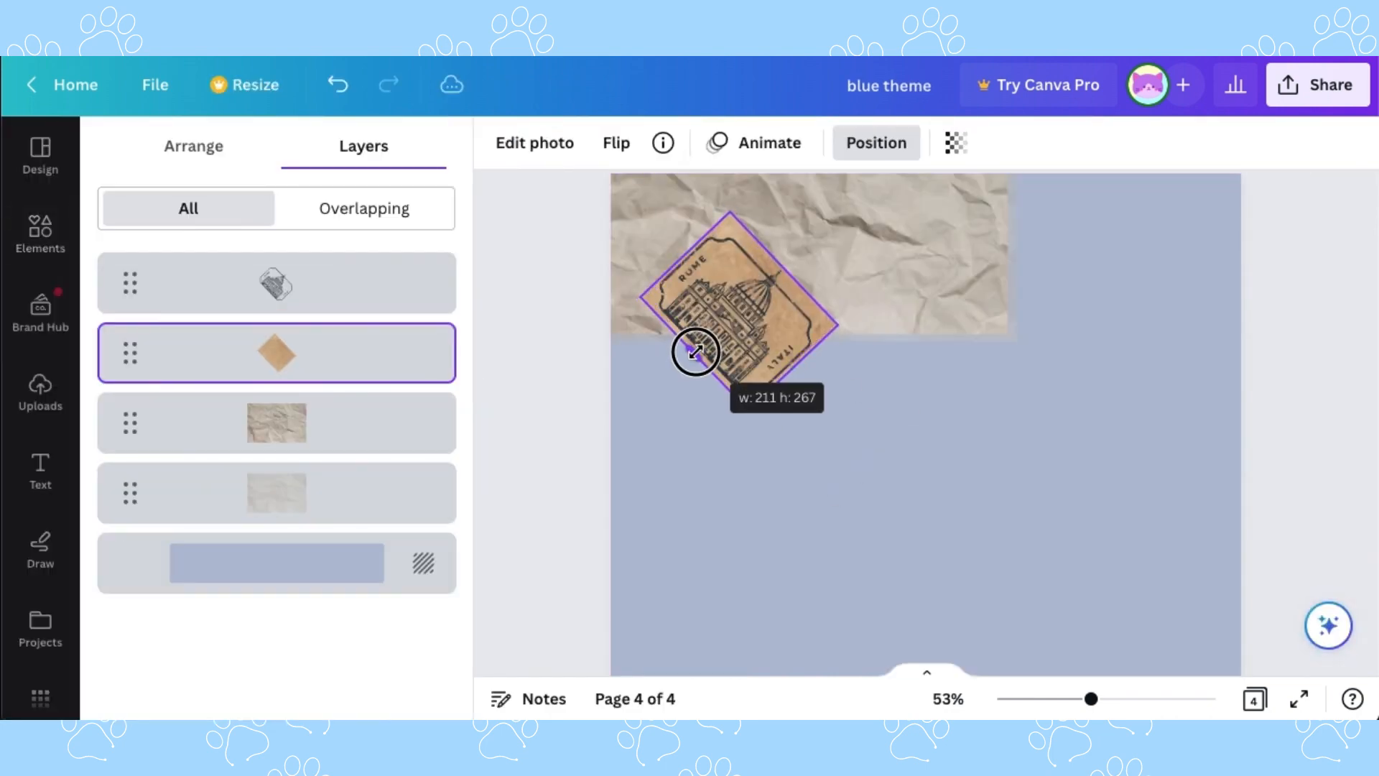
pyautogui.click(1041, 418)
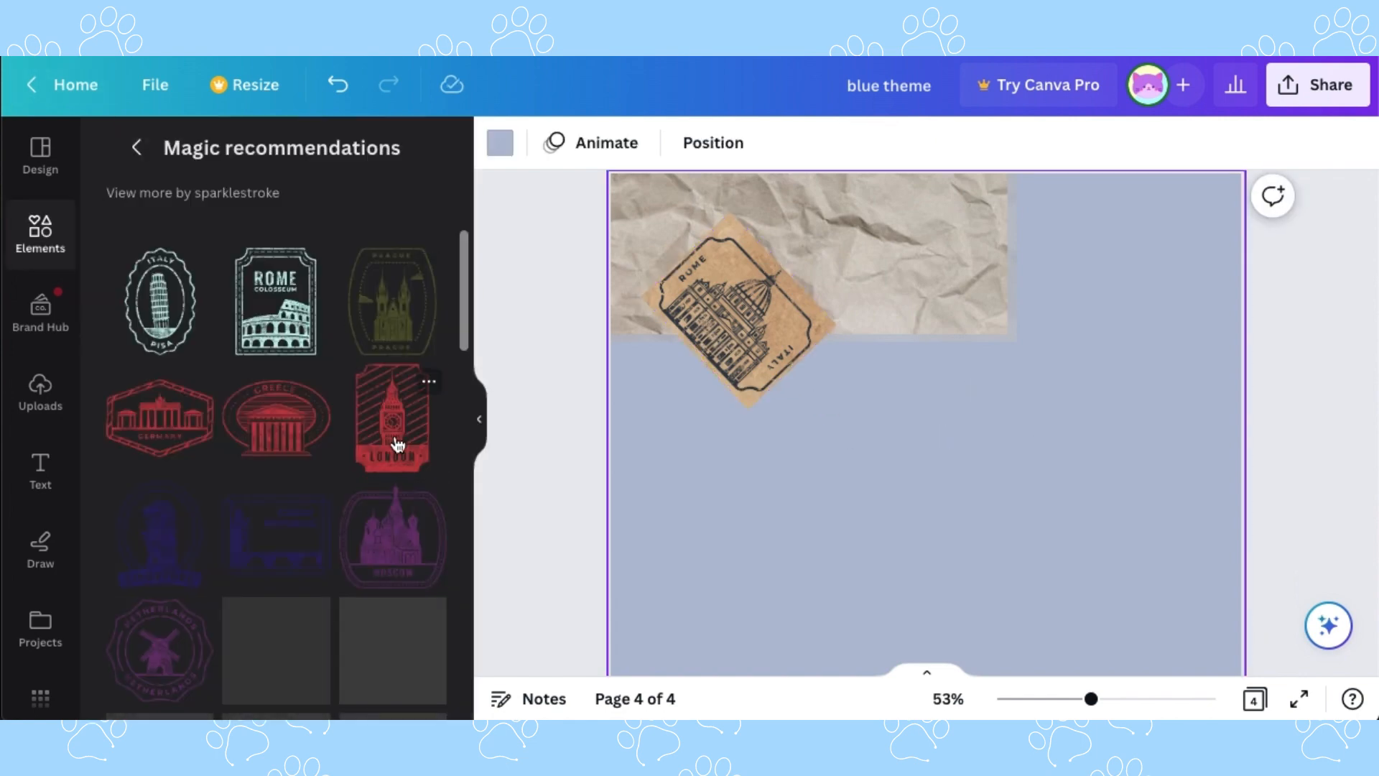
# - Add the red London stamp from the same creator's graphics and place it, reduced, in page 4's upper-right corner
pyautogui.moveTo(397, 446); pyautogui.dragTo(1145, 332)
pyautogui.scroll(-3, 1145, 332)
pyautogui.moveTo(1003, 332); pyautogui.dragTo(1034, 320)
pyautogui.moveTo(973, 397); pyautogui.dragTo(1006, 355)
pyautogui.moveTo(1039, 320)
pyautogui.mouseDown()
pyautogui.moveTo(1052, 302)
pyautogui.moveTo(1053, 325)
pyautogui.mouseUp()
# - Add the green Easter Island stamp, enlarge it and place it partly off page 4's lower-left corner
pyautogui.scroll(-3, 342, 444)
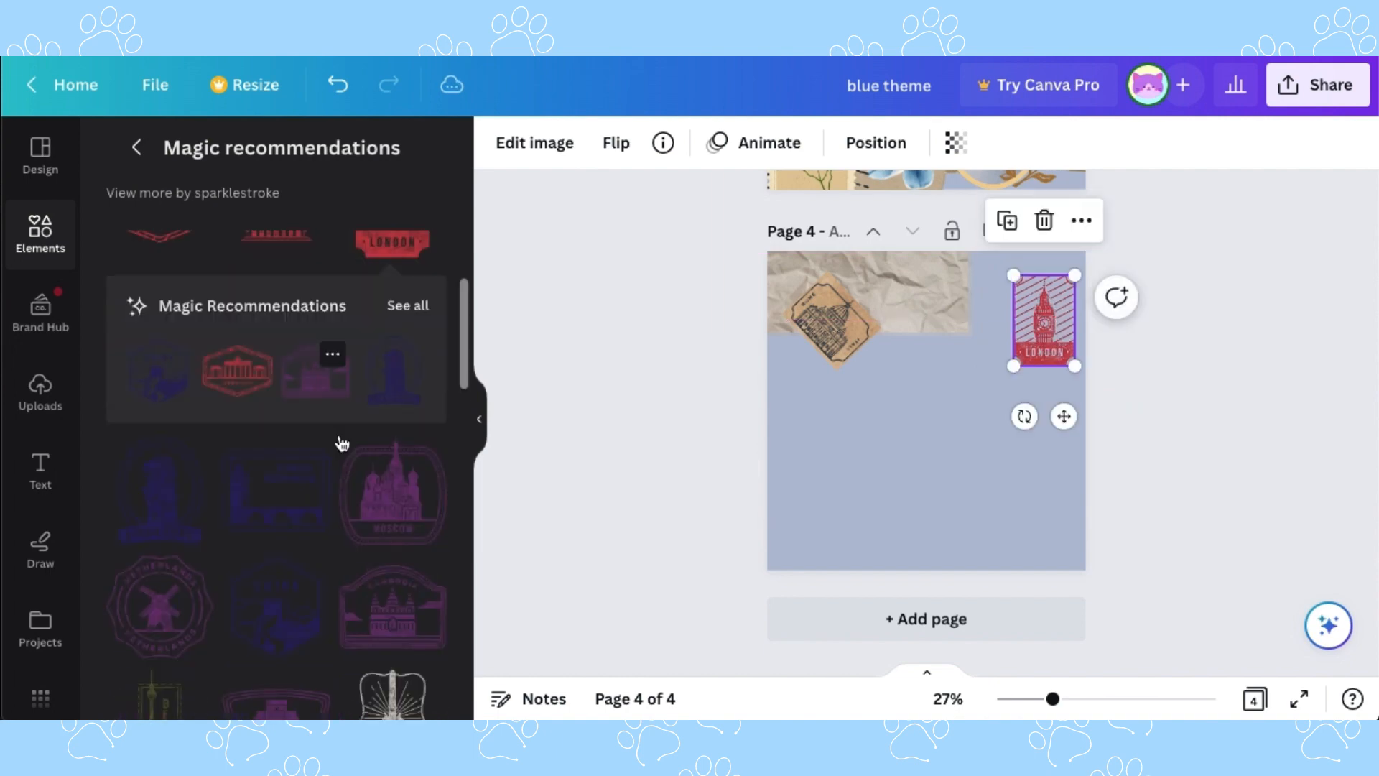
pyautogui.scroll(-6, 307, 297)
pyautogui.click(391, 346)
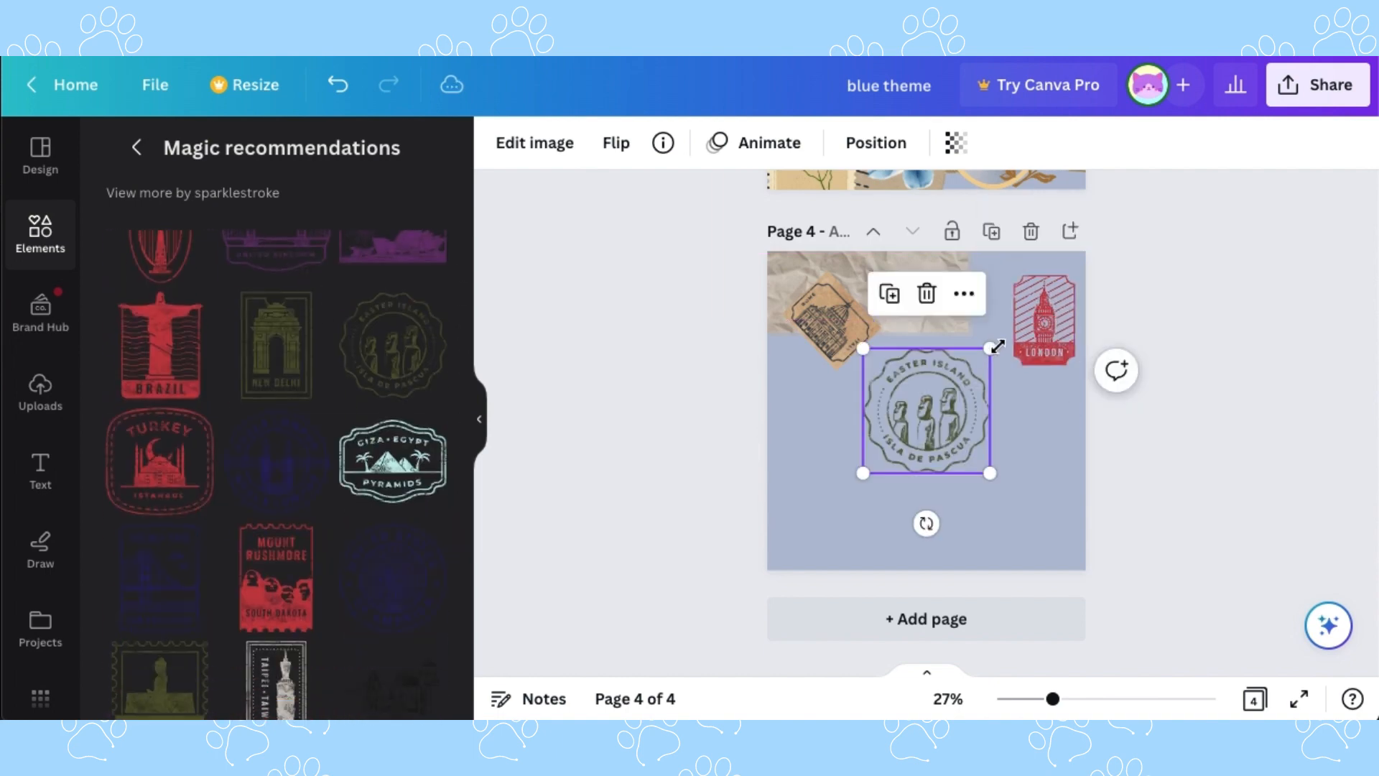
pyautogui.moveTo(944, 405); pyautogui.dragTo(832, 504)
pyautogui.moveTo(880, 448); pyautogui.dragTo(828, 498)
# - Search the elements for "paper" and browse the photo results for a blue crumpled paper
pyautogui.scroll(-10, 314, 470)
pyautogui.click(135, 149)
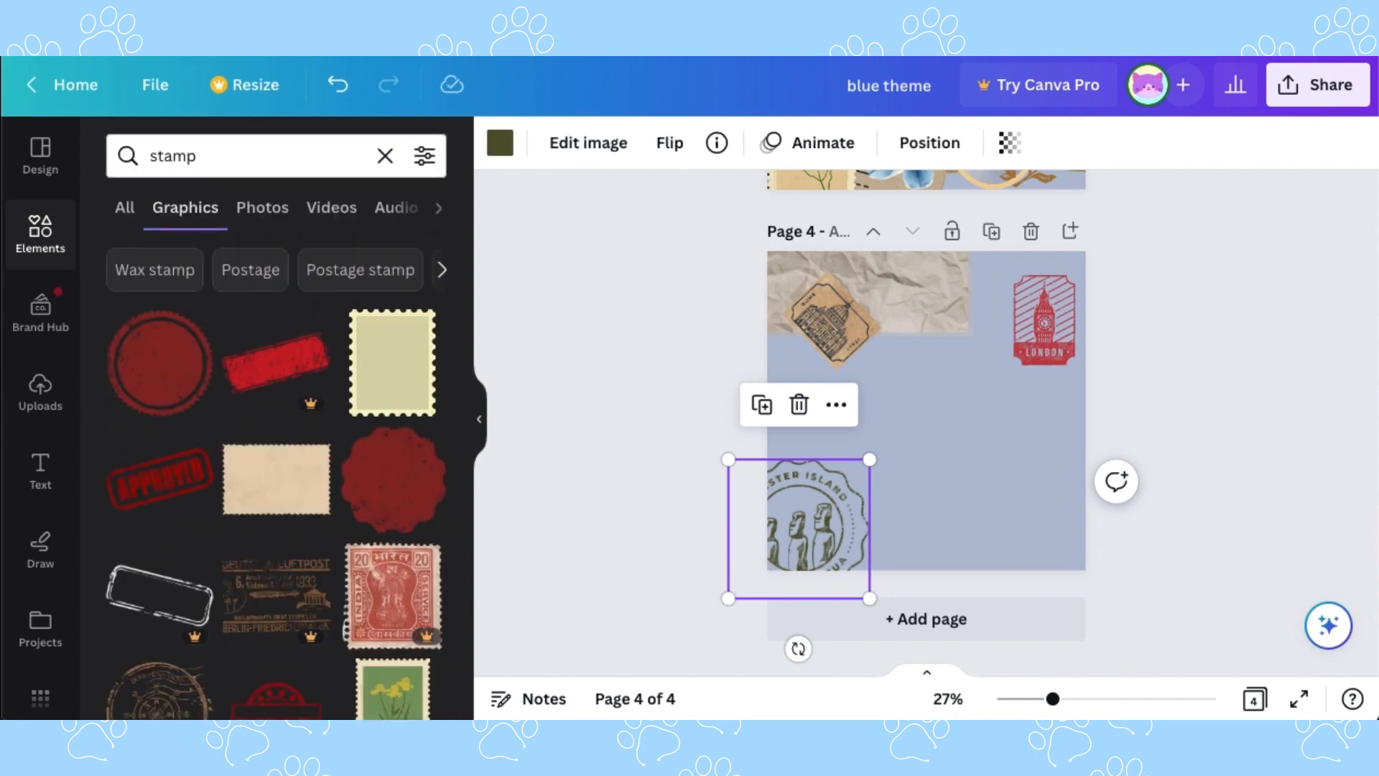
pyautogui.click(383, 156)
pyautogui.write('paper')
pyautogui.press('Return')
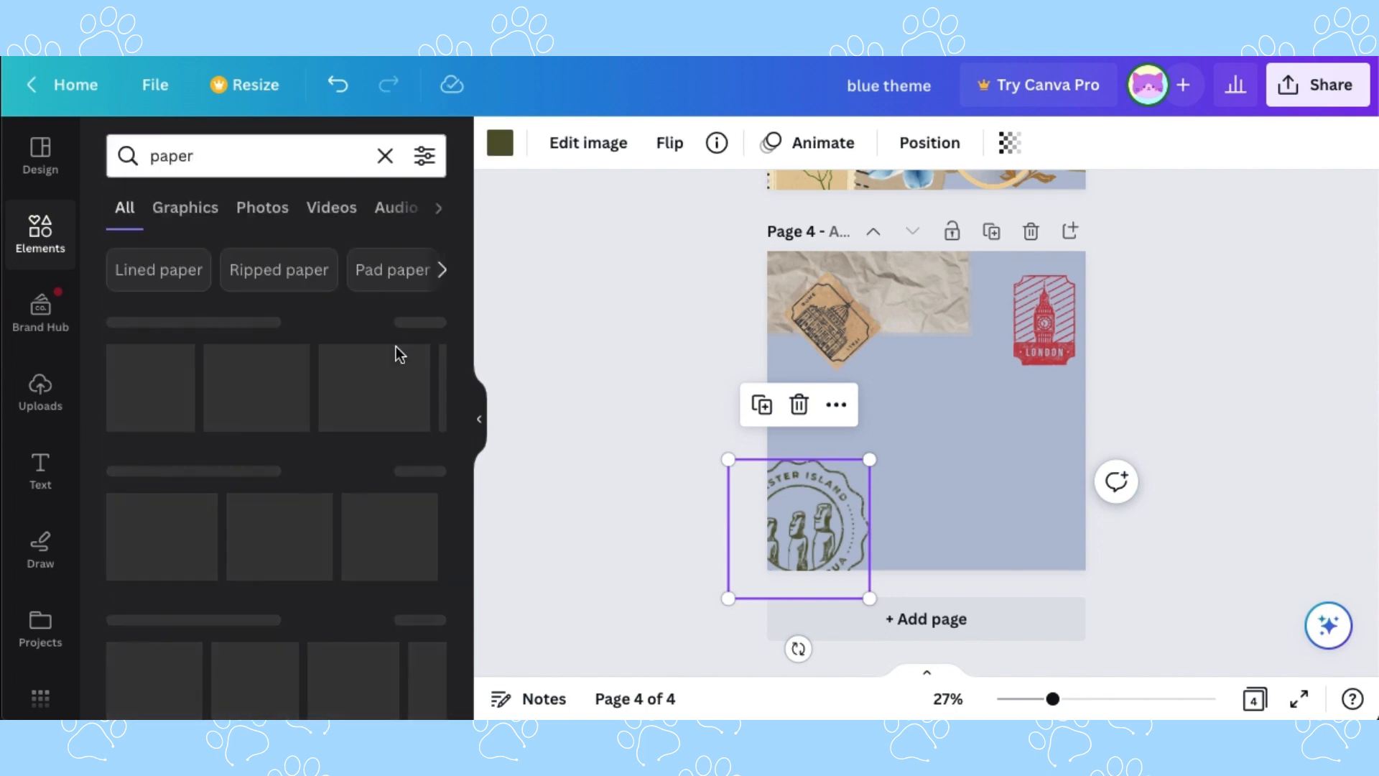
pyautogui.click(426, 471)
pyautogui.scroll(-10, 359, 445)
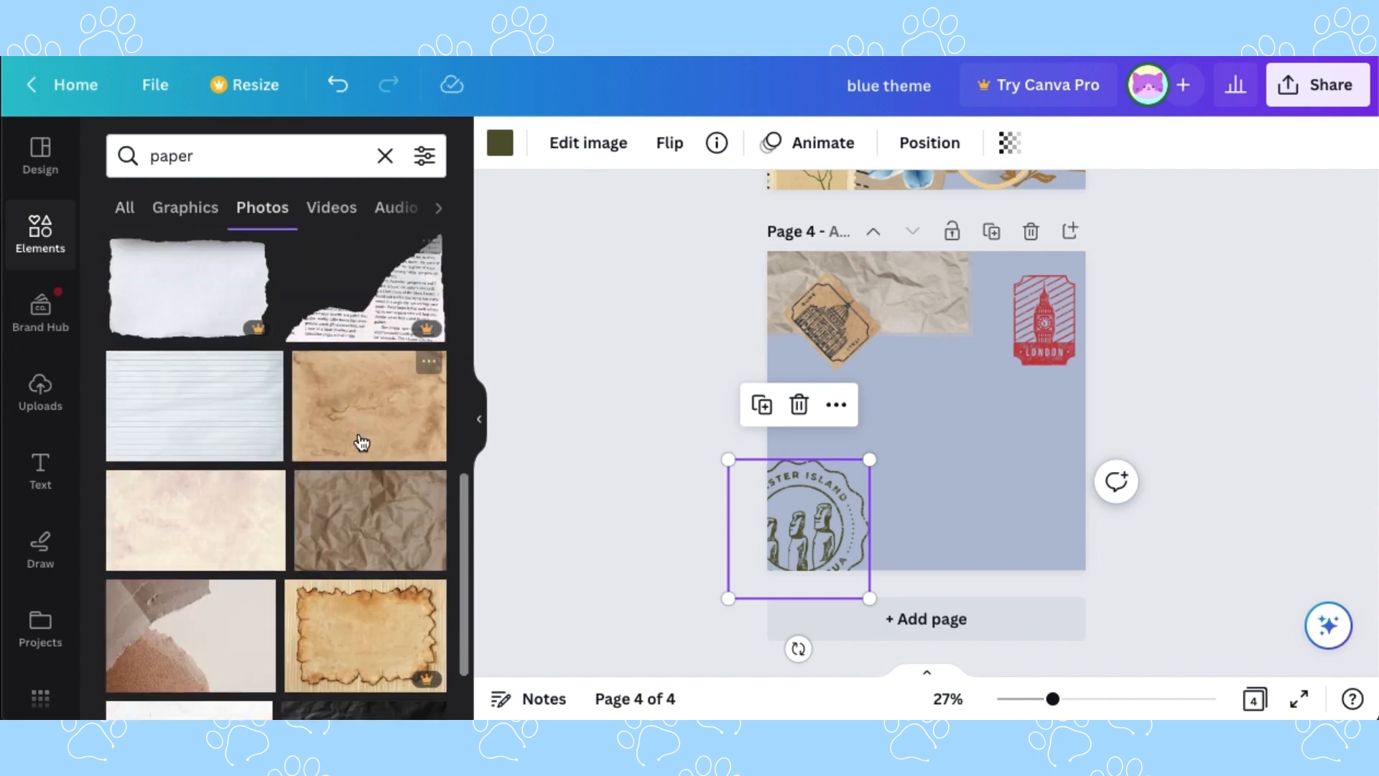
pyautogui.scroll(-15, 362, 443)
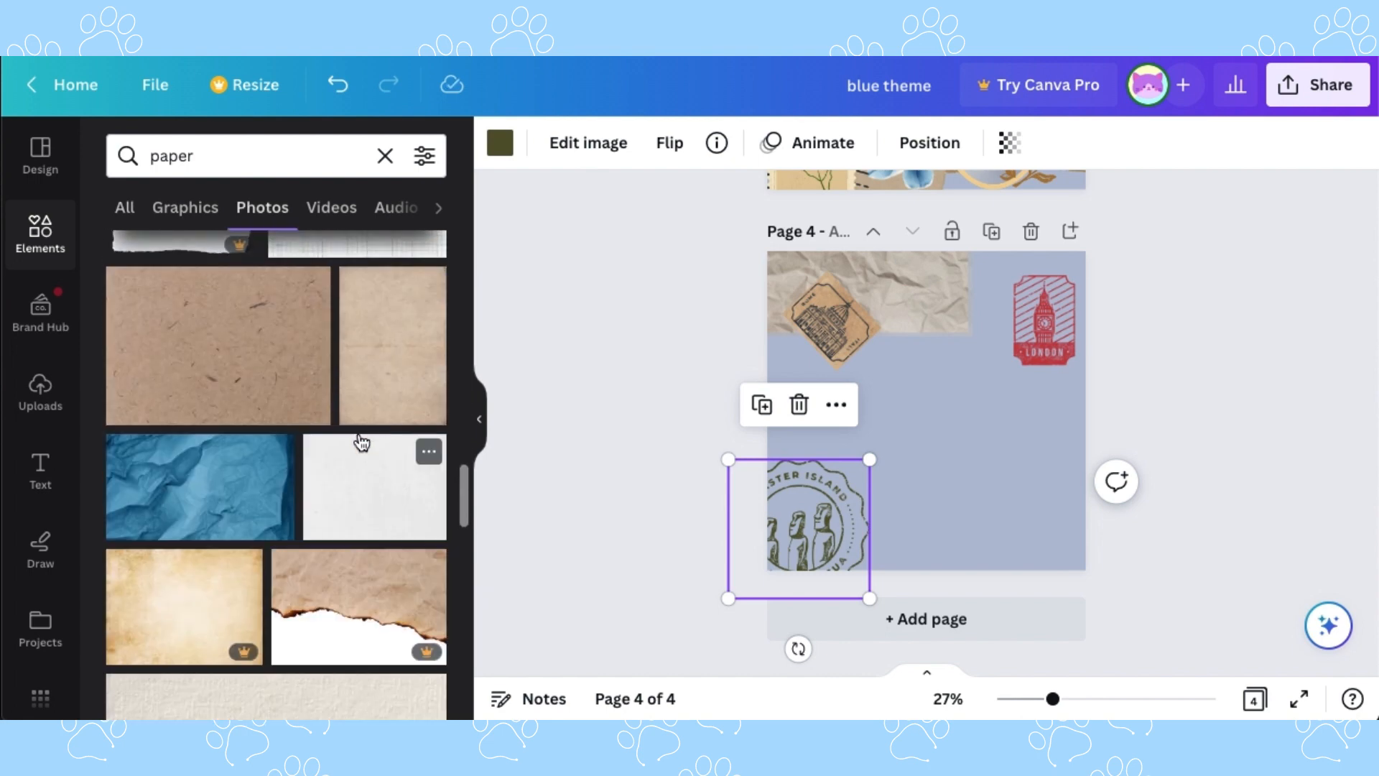
# - Place the blue crumpled paper photo diagonally across page 4's lower-left half, behind the Easter Island stamp
pyautogui.moveTo(237, 495); pyautogui.dragTo(1062, 532)
pyautogui.moveTo(884, 500); pyautogui.dragTo(767, 502)
pyautogui.moveTo(959, 619); pyautogui.dragTo(903, 606)
pyautogui.moveTo(932, 515); pyautogui.dragTo(866, 498)
pyautogui.moveTo(1063, 570); pyautogui.dragTo(1092, 586)
pyautogui.click(792, 586)
pyautogui.click(802, 553)
pyautogui.click(1228, 385)
# - Add the brown speckled paper photo to page 4 and send it backward behind the blue paper and the London stamp
pyautogui.click(217, 345)
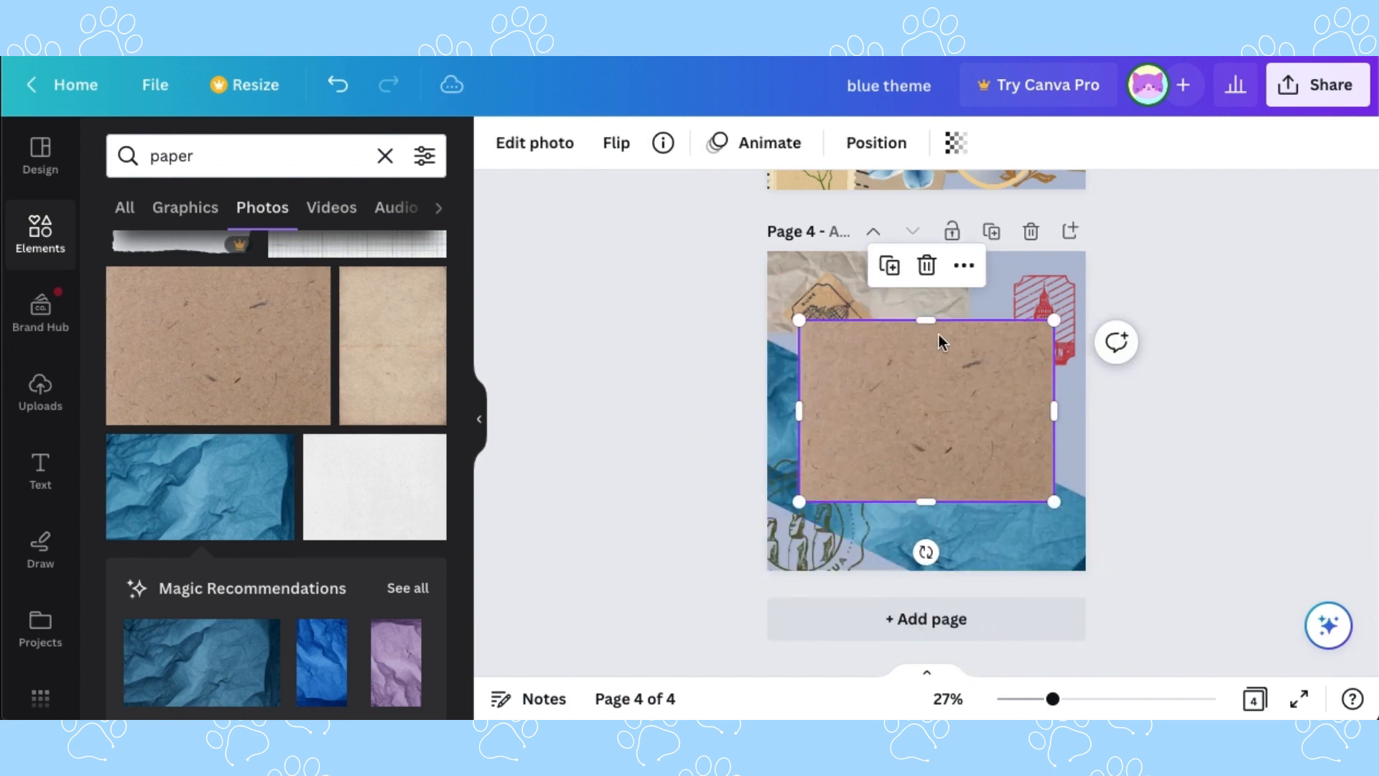
pyautogui.hotkey('ctrl', '[')
pyautogui.hotkey('ctrl', '[')
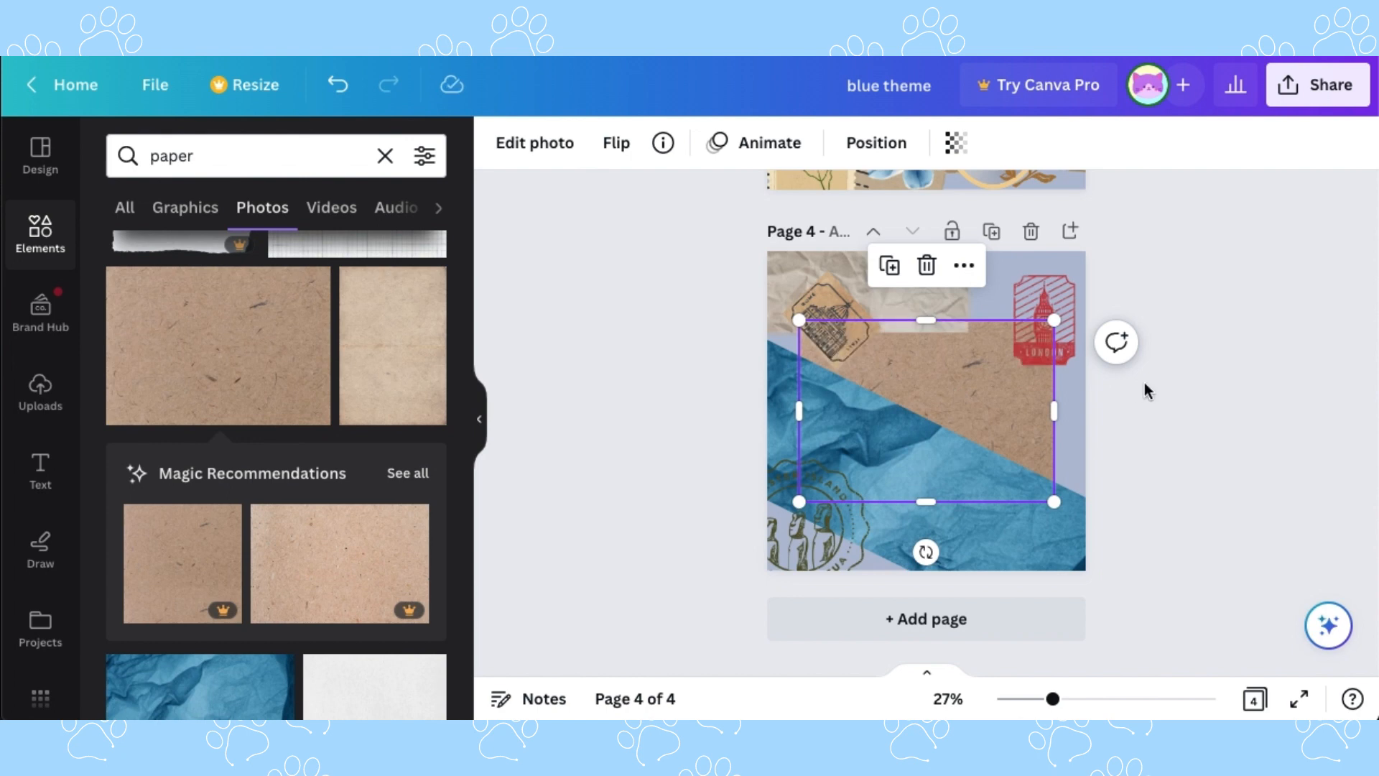
pyautogui.click(1270, 386)
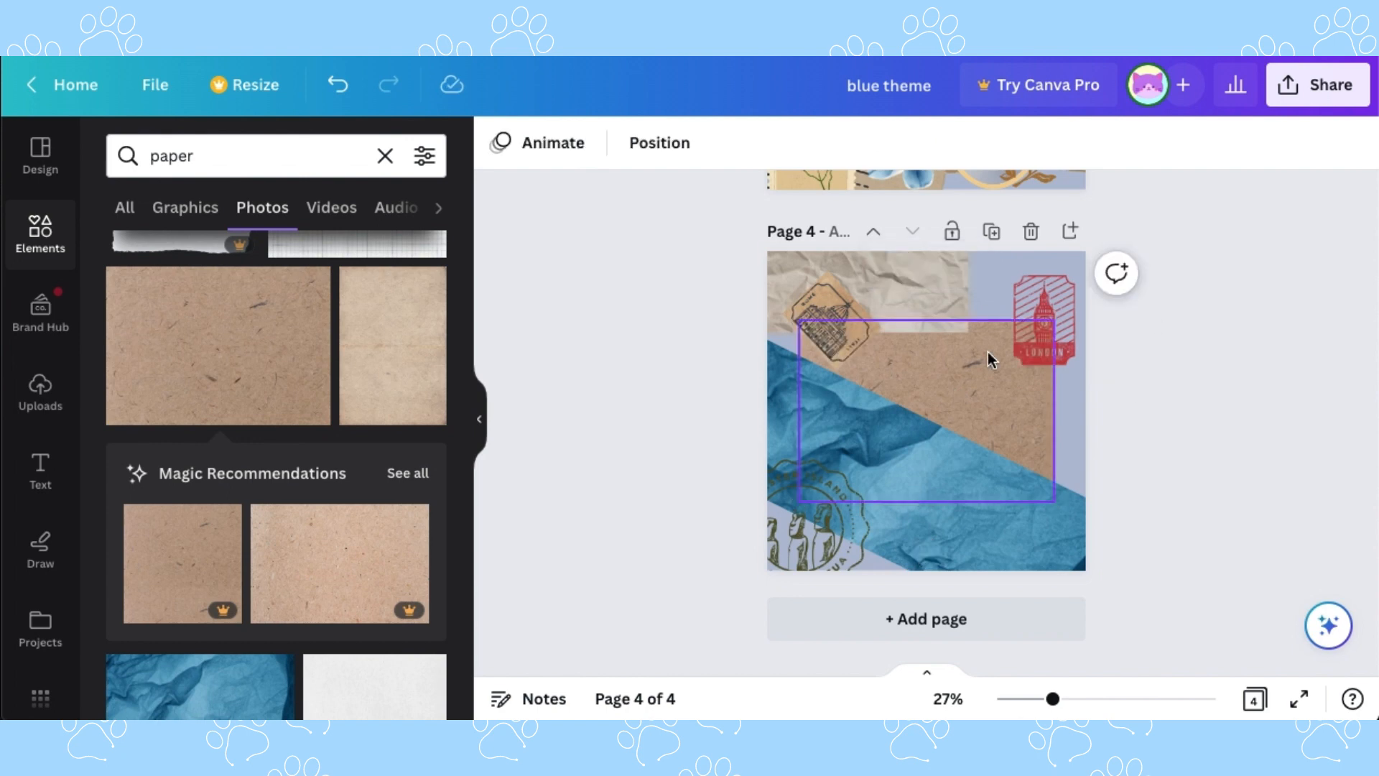
# - Add the uploaded illustration of the long-haired woman holding a camera and place it right of page 4's center
pyautogui.click(385, 156)
pyautogui.click(41, 393)
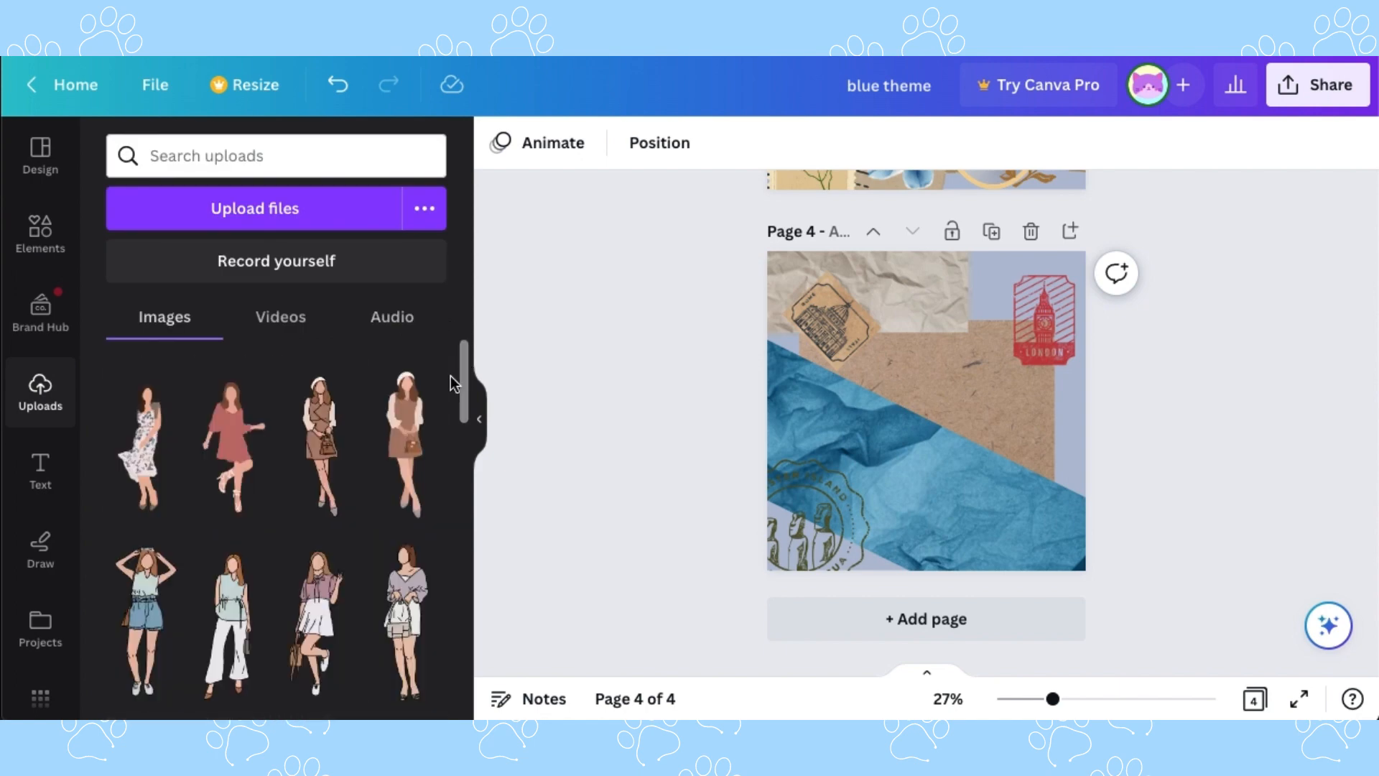
pyautogui.scroll(-5, 450, 376)
pyautogui.click(362, 516)
pyautogui.moveTo(949, 446); pyautogui.dragTo(986, 465)
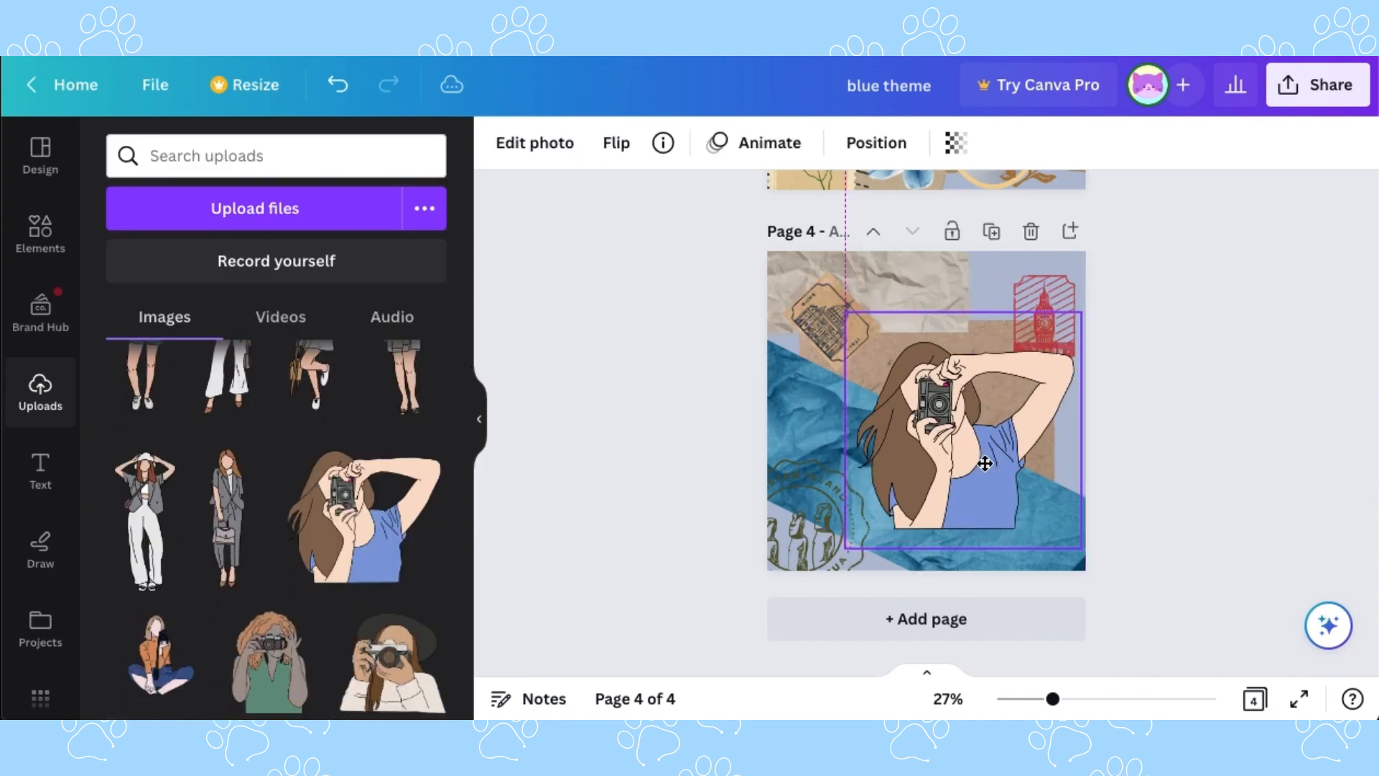
# - Search the elements for "frame" and add the reddish-brown wooden portrait frame photo behind the woman on page 4
pyautogui.click(339, 159)
pyautogui.click(40, 248)
pyautogui.write('frame')
pyautogui.press('Return')
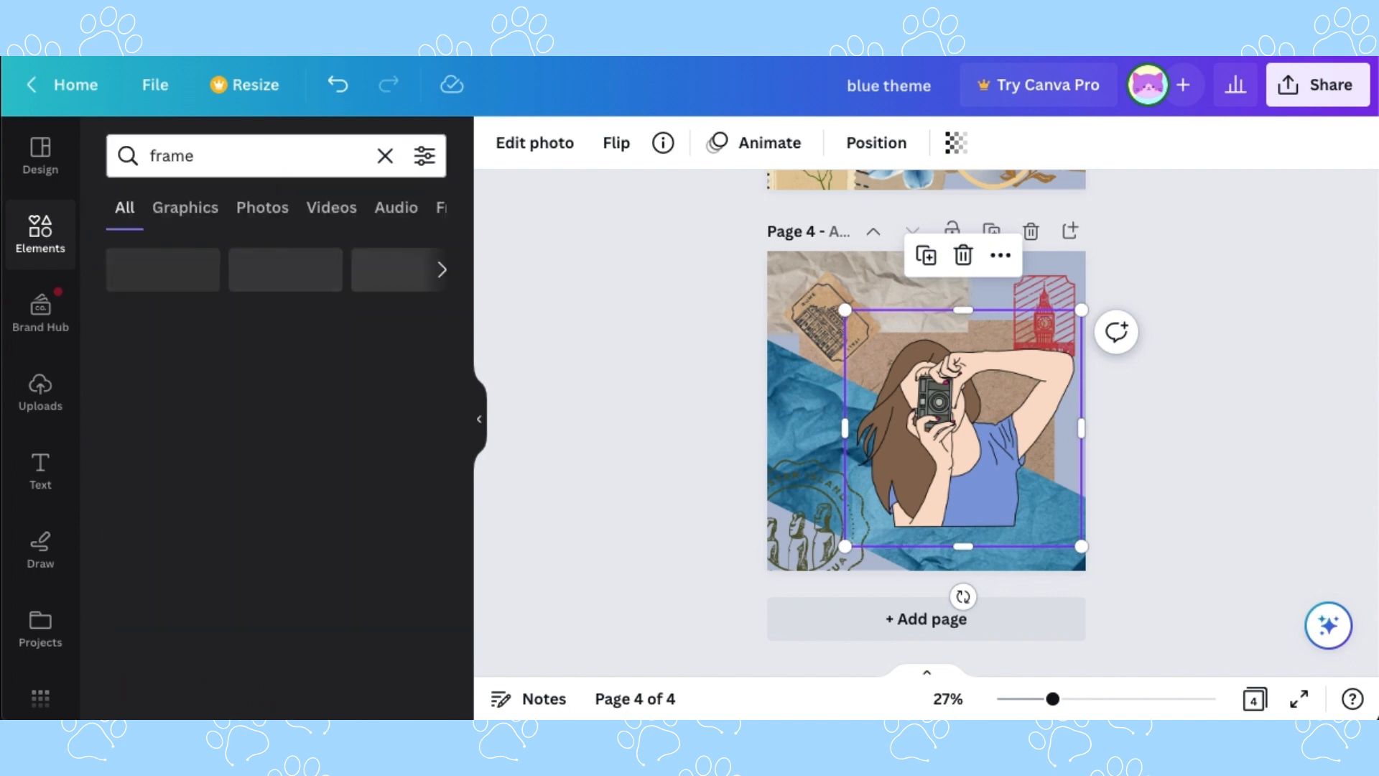
pyautogui.click(422, 619)
pyautogui.scroll(-7, 342, 517)
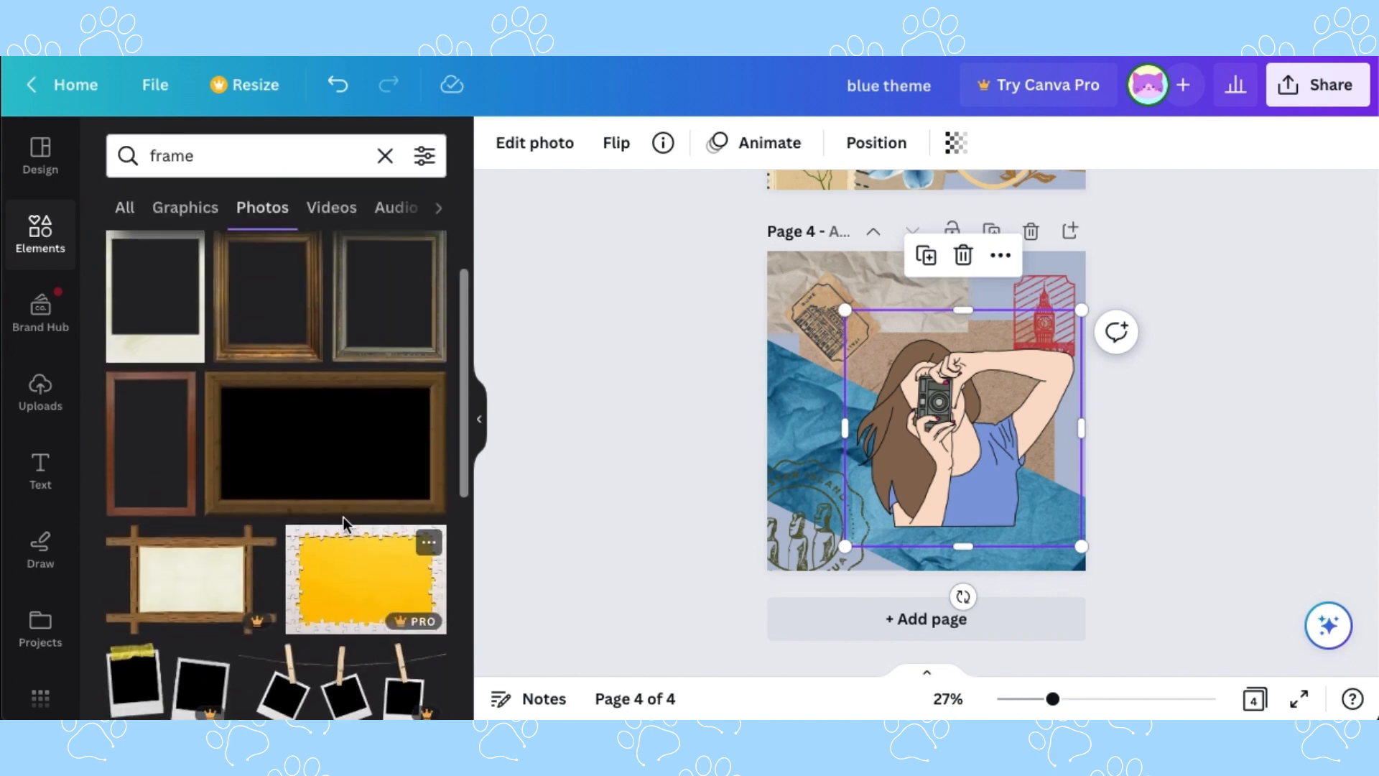
pyautogui.scroll(-5, 280, 557)
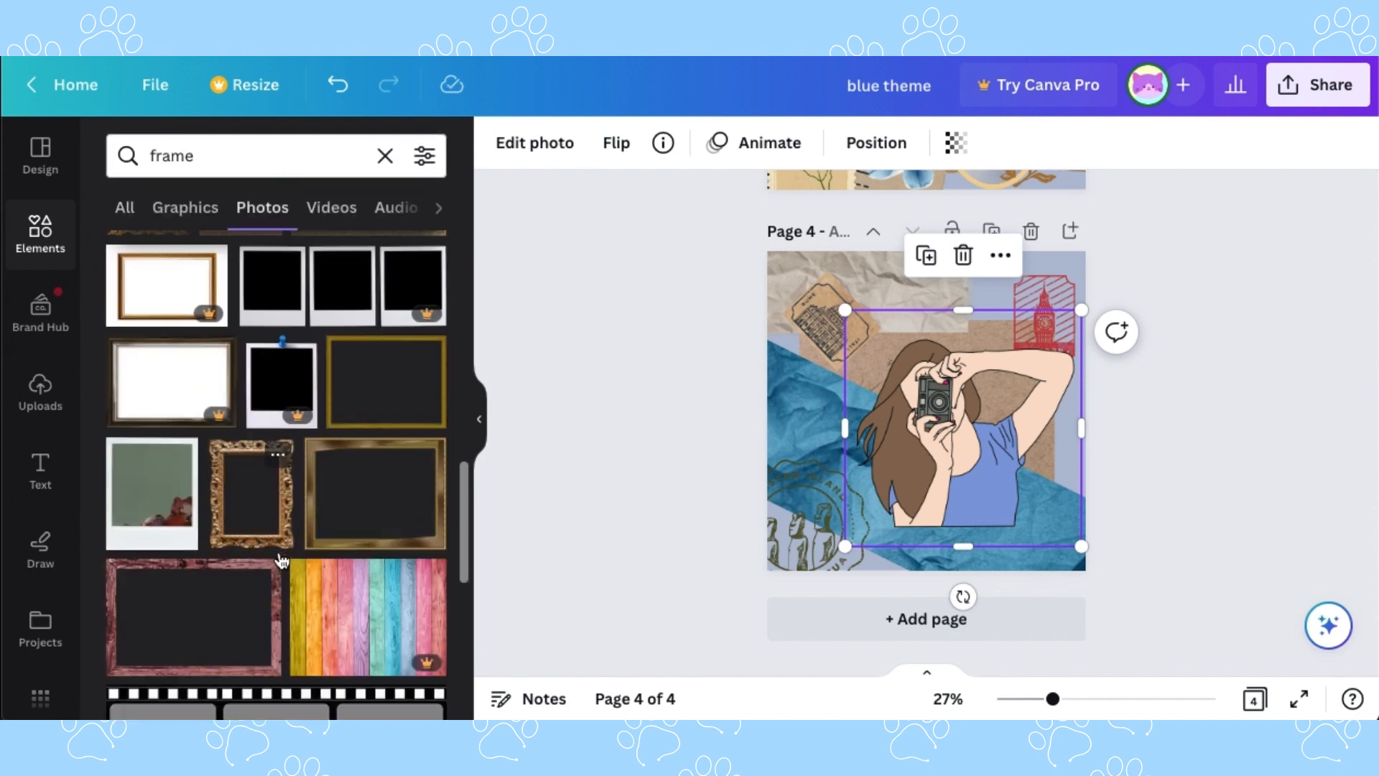
pyautogui.scroll(5, 280, 560)
pyautogui.click(280, 560)
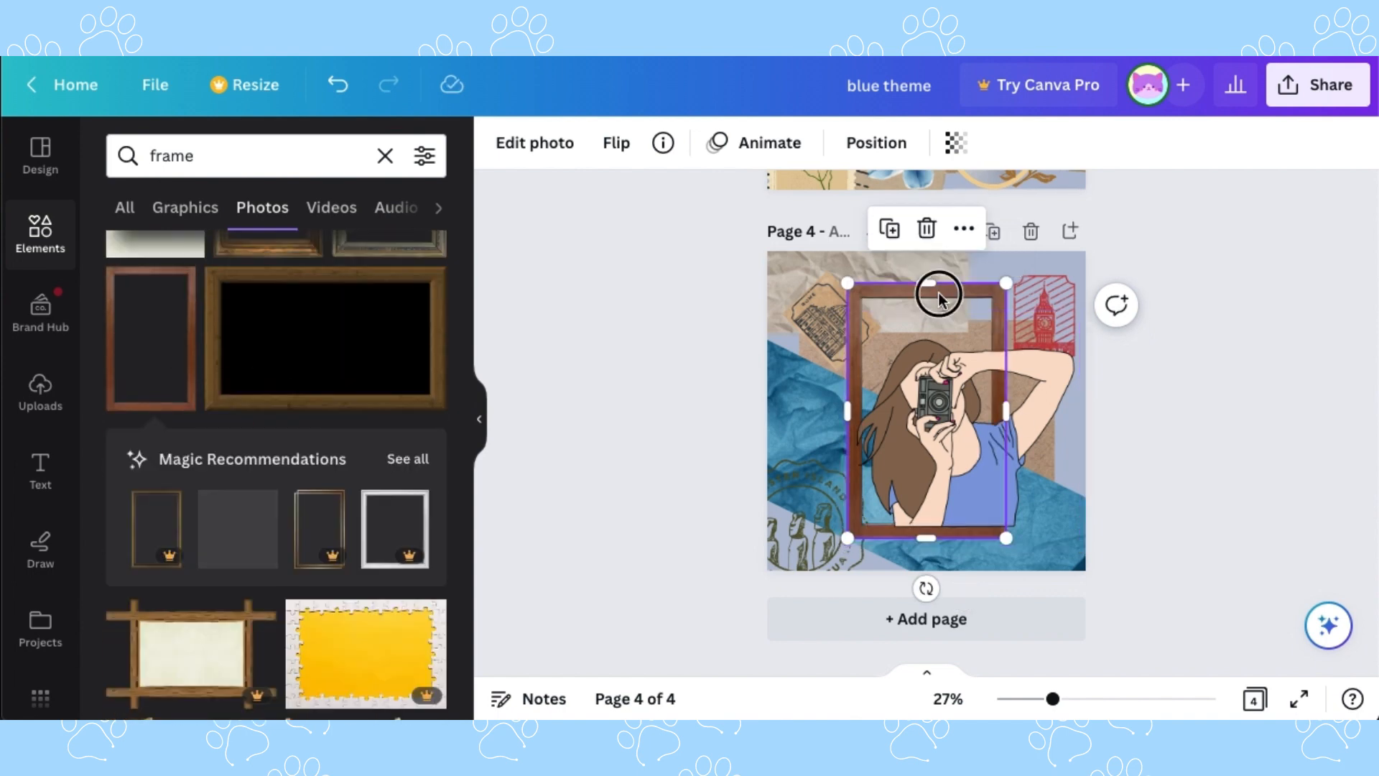
# - Enlarge the wooden frame and position it around the woman so that her elbow extends past its right side
pyautogui.moveTo(938, 297); pyautogui.dragTo(932, 295)
pyautogui.moveTo(1010, 415); pyautogui.dragTo(1004, 416)
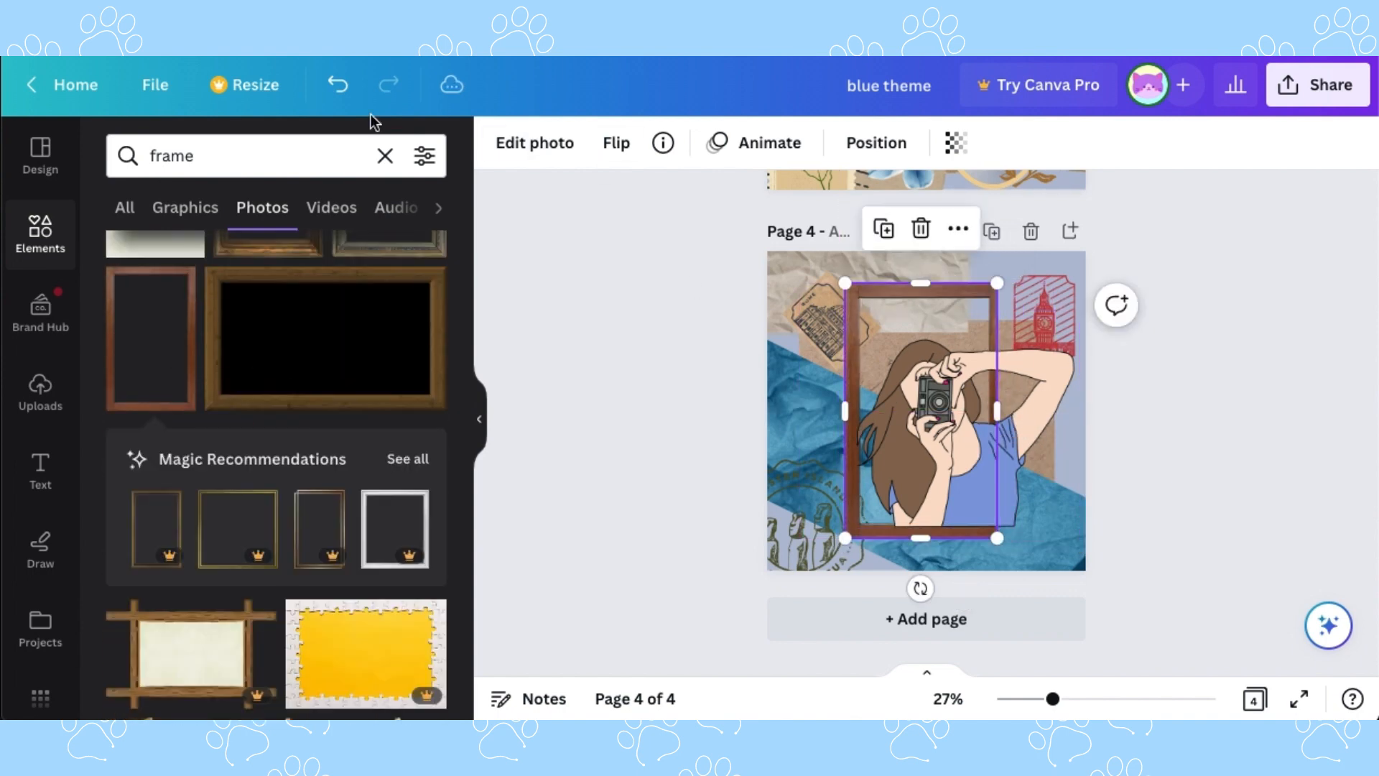
pyautogui.moveTo(1006, 537)
pyautogui.mouseDown()
pyautogui.moveTo(1019, 539)
pyautogui.moveTo(1015, 566)
pyautogui.moveTo(1013, 551)
pyautogui.mouseUp()
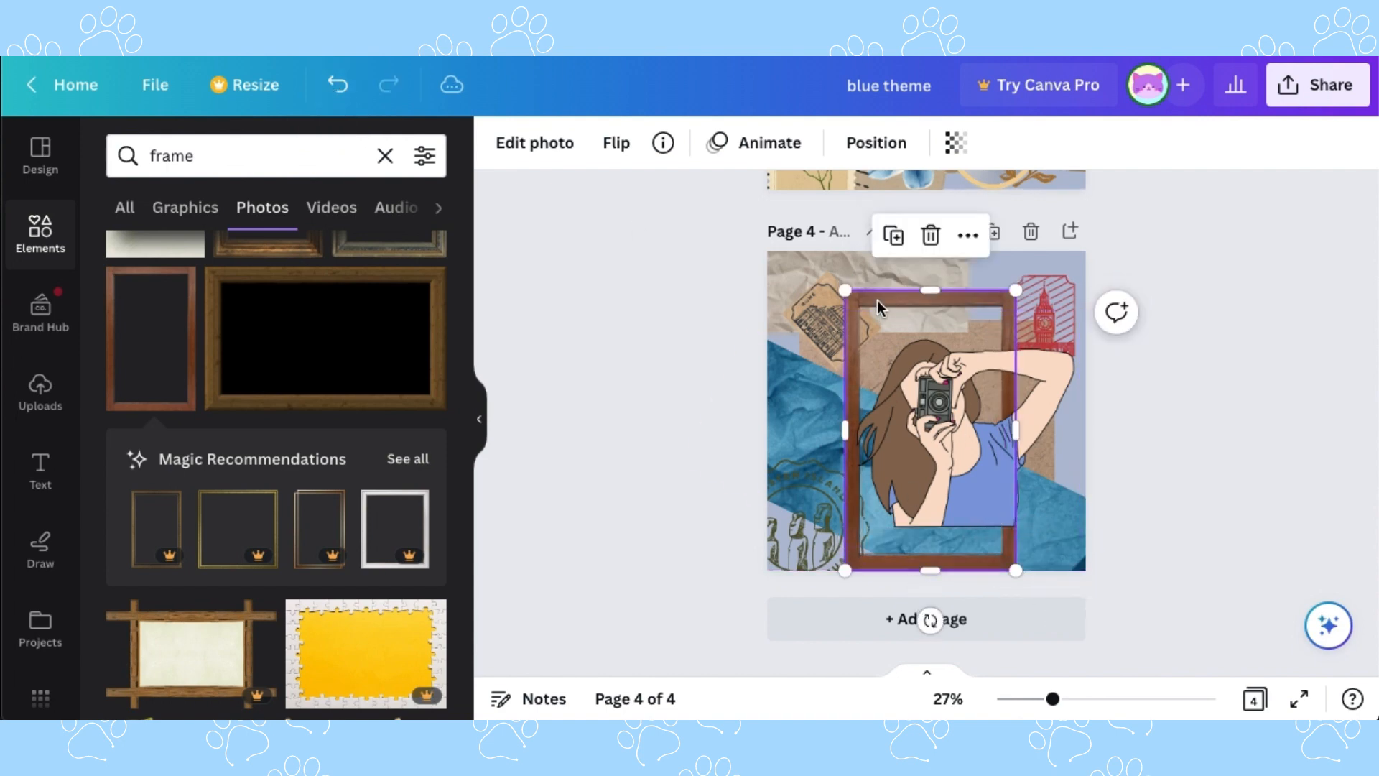
pyautogui.moveTo(877, 300); pyautogui.dragTo(886, 273)
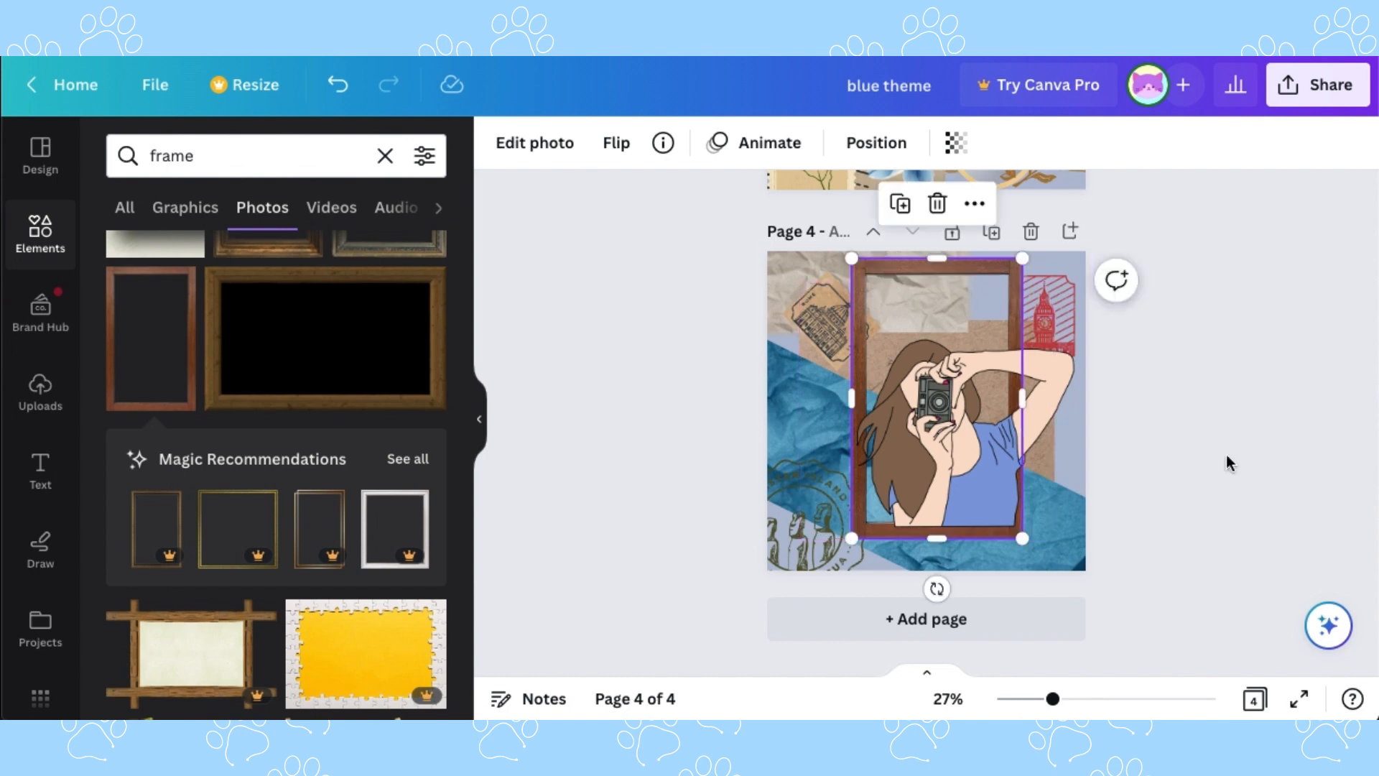
pyautogui.scroll(3, 1222, 455)
pyautogui.click(1288, 405)
pyautogui.scroll(-2, 1288, 404)
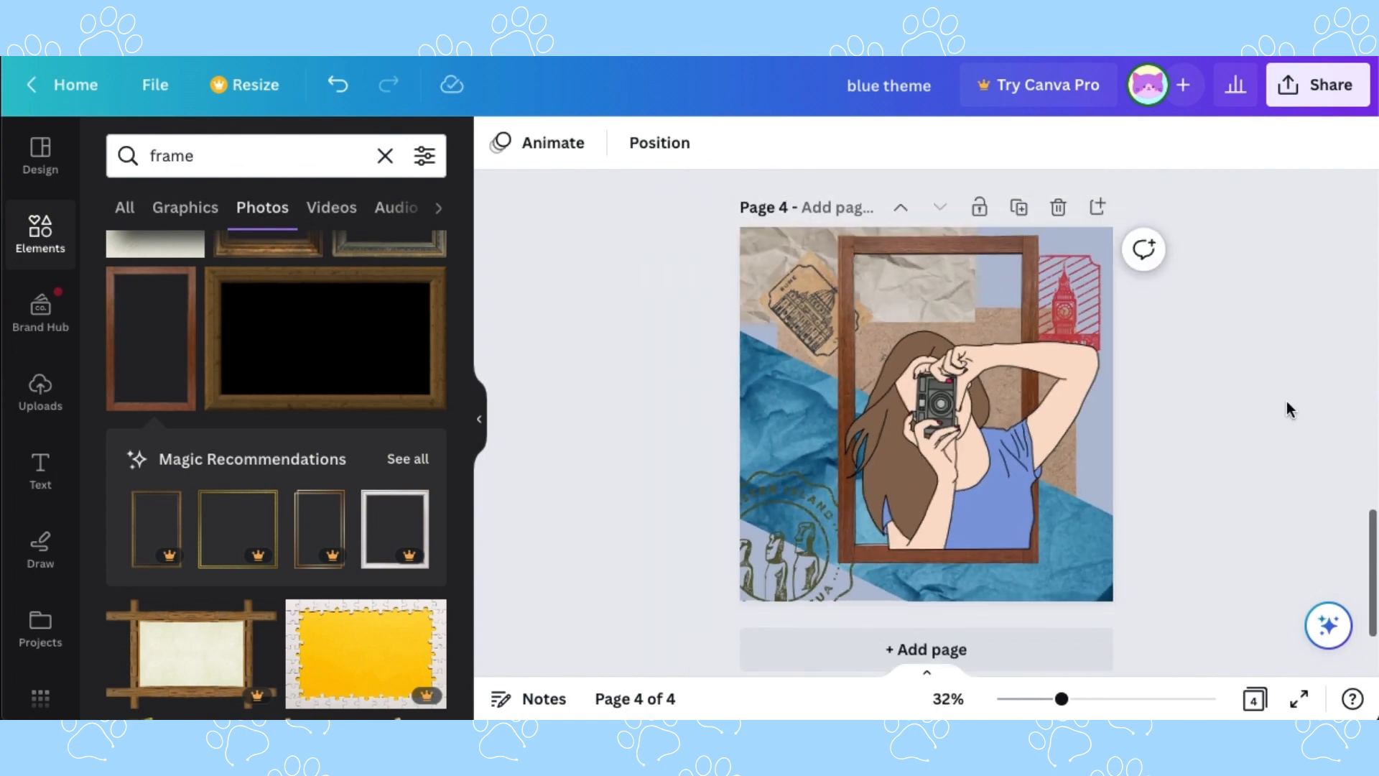
# - Clear the frame search and search the elements for "blue flower"
pyautogui.scroll(1, 1287, 404)
pyautogui.doubleClick(218, 164)
pyautogui.press('BackSpace')
pyautogui.click(137, 470)
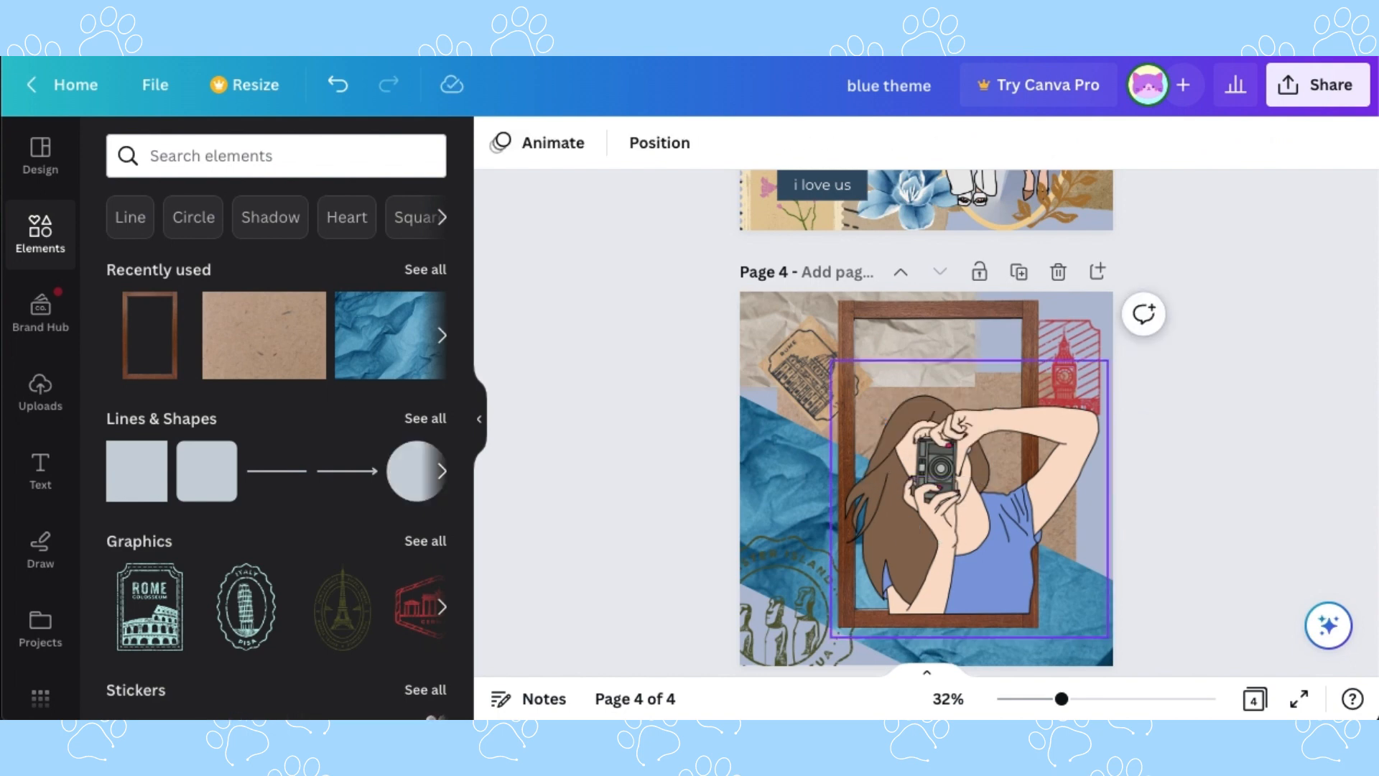
pyautogui.click(261, 158)
pyautogui.write('blue flower')
pyautogui.press('Return')
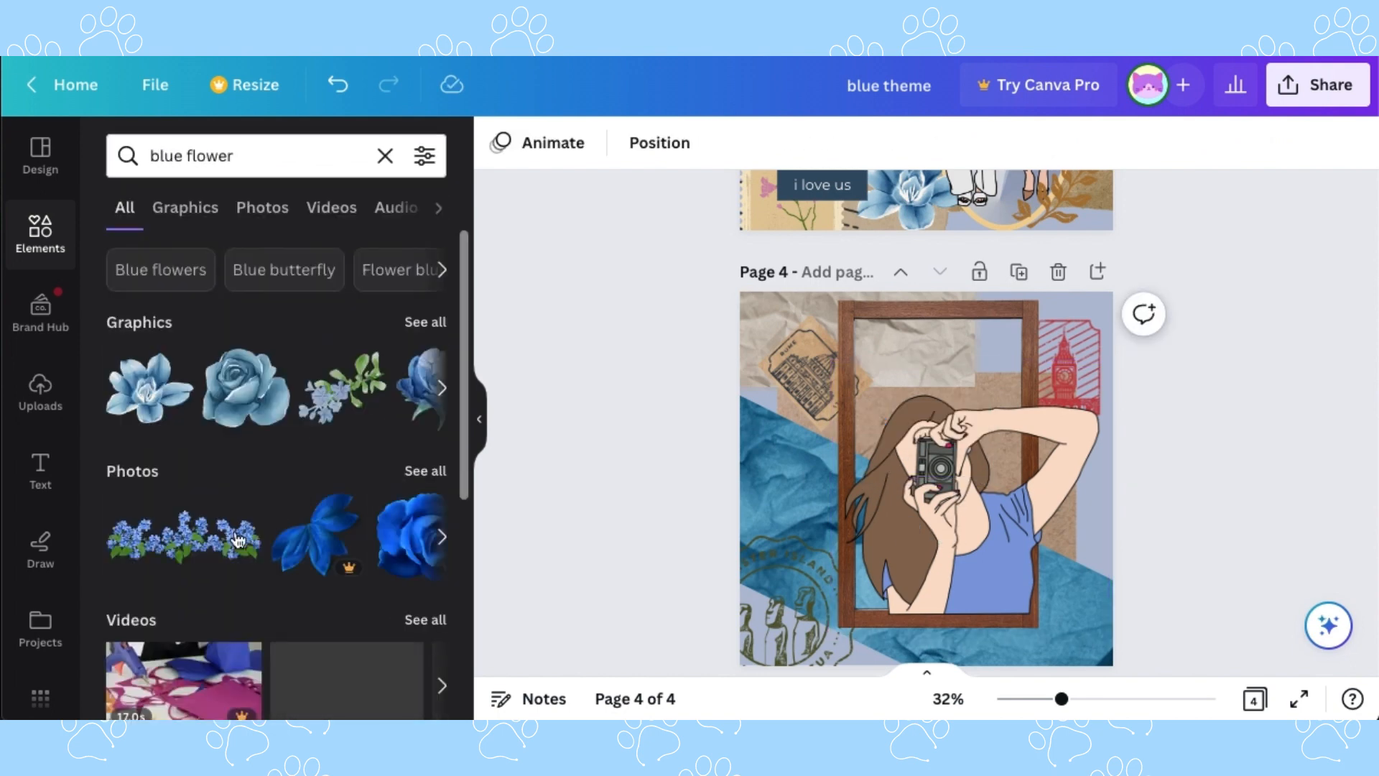
# - Add the blue flower garland photo vertically along the frame's right side, layered in front of the frame but behind the woman
pyautogui.click(238, 541)
pyautogui.moveTo(923, 578); pyautogui.dragTo(1083, 525)
pyautogui.moveTo(998, 326); pyautogui.dragTo(1000, 303)
pyautogui.press('super+bracketleft')
pyautogui.press('super+bracketleft')
pyautogui.click(1284, 424)
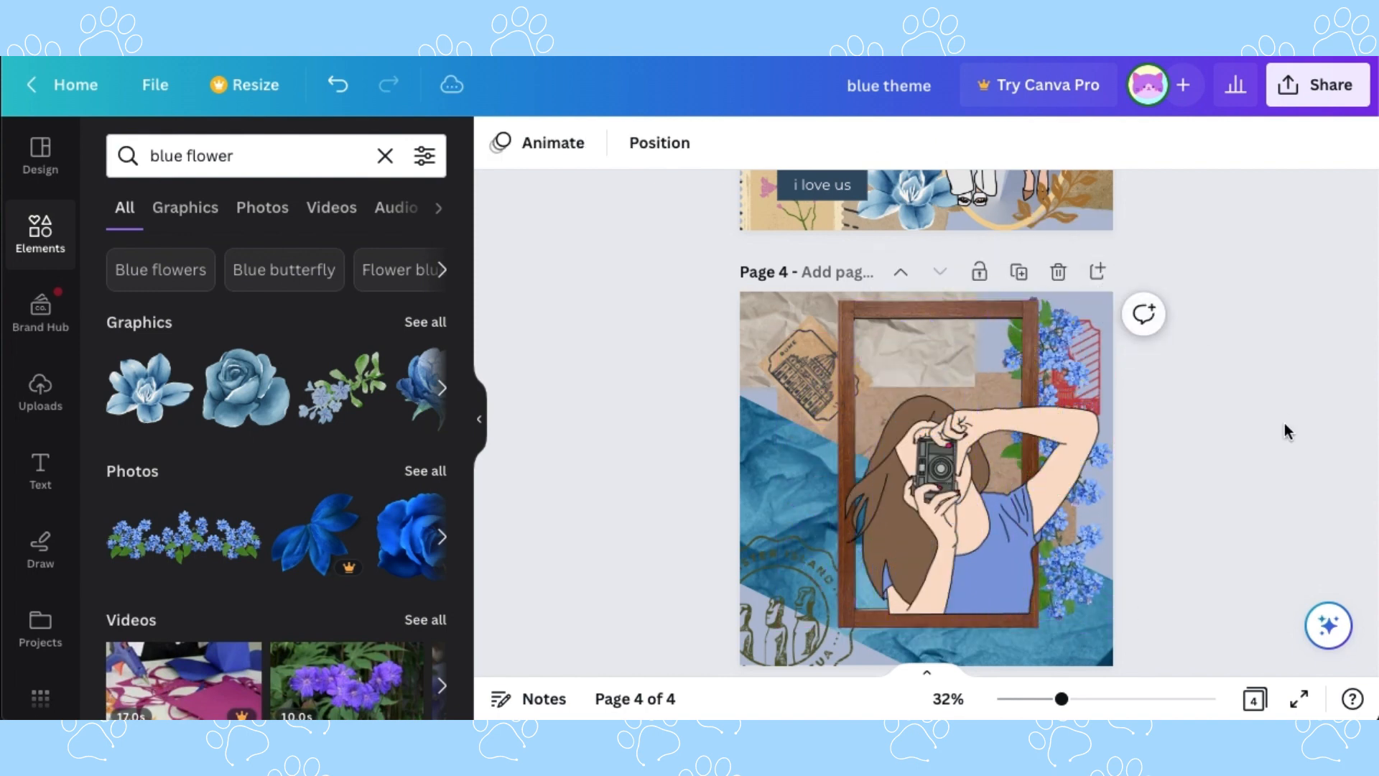
pyautogui.click(1067, 351)
pyautogui.press('super+bracketright')
pyautogui.click(1228, 358)
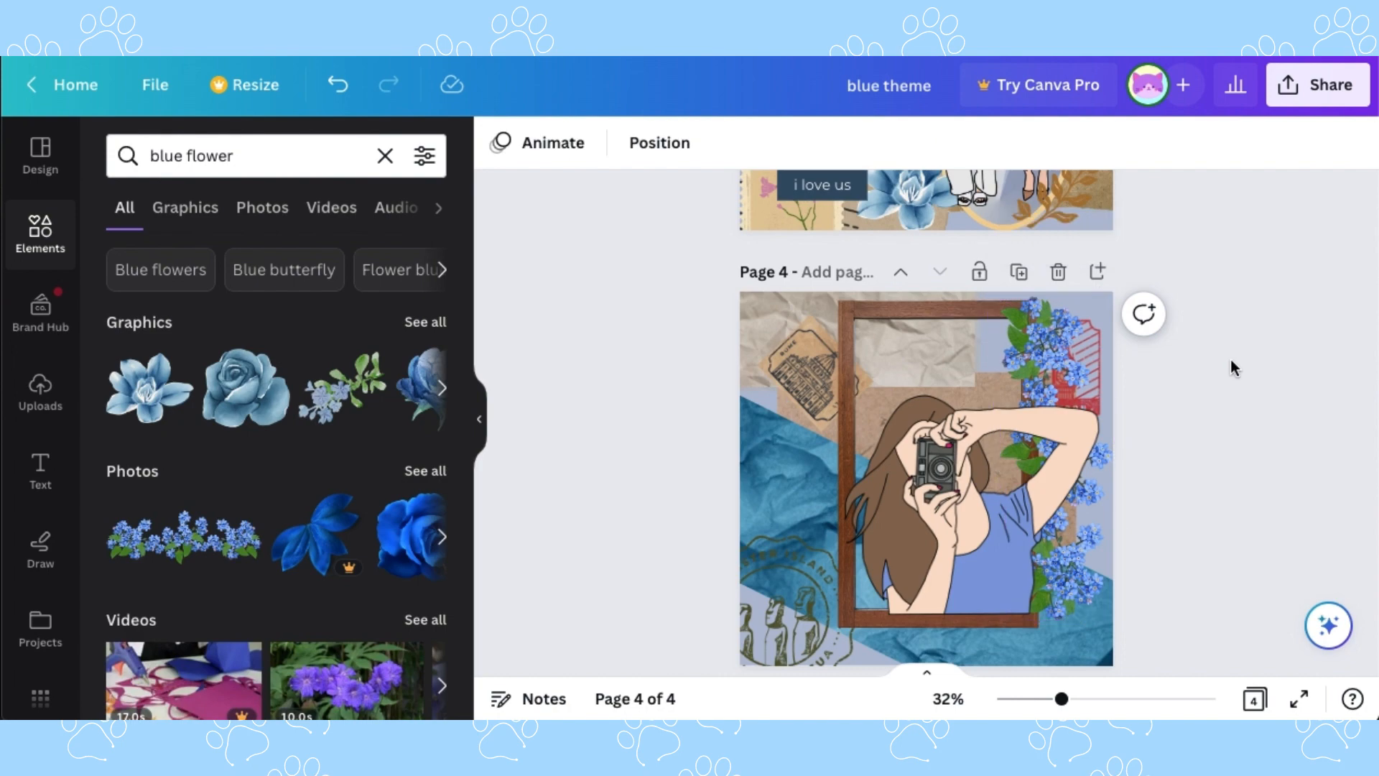
# - Add the purple-blue flower spike from the photo results and place it partly off page 4's left edge
pyautogui.click(431, 470)
pyautogui.scroll(-2, 515, 425)
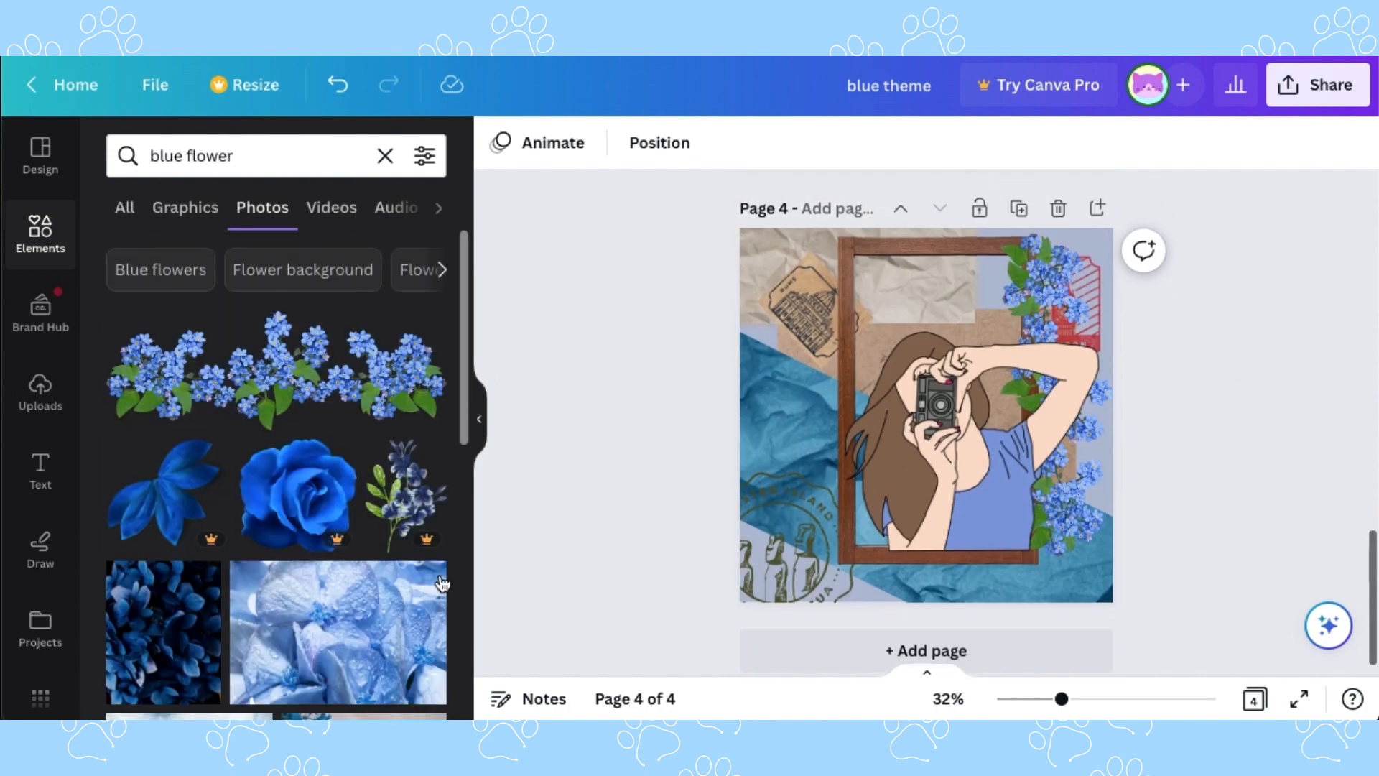
pyautogui.scroll(-8, 440, 584)
pyautogui.scroll(-2, 444, 585)
pyautogui.click(139, 438)
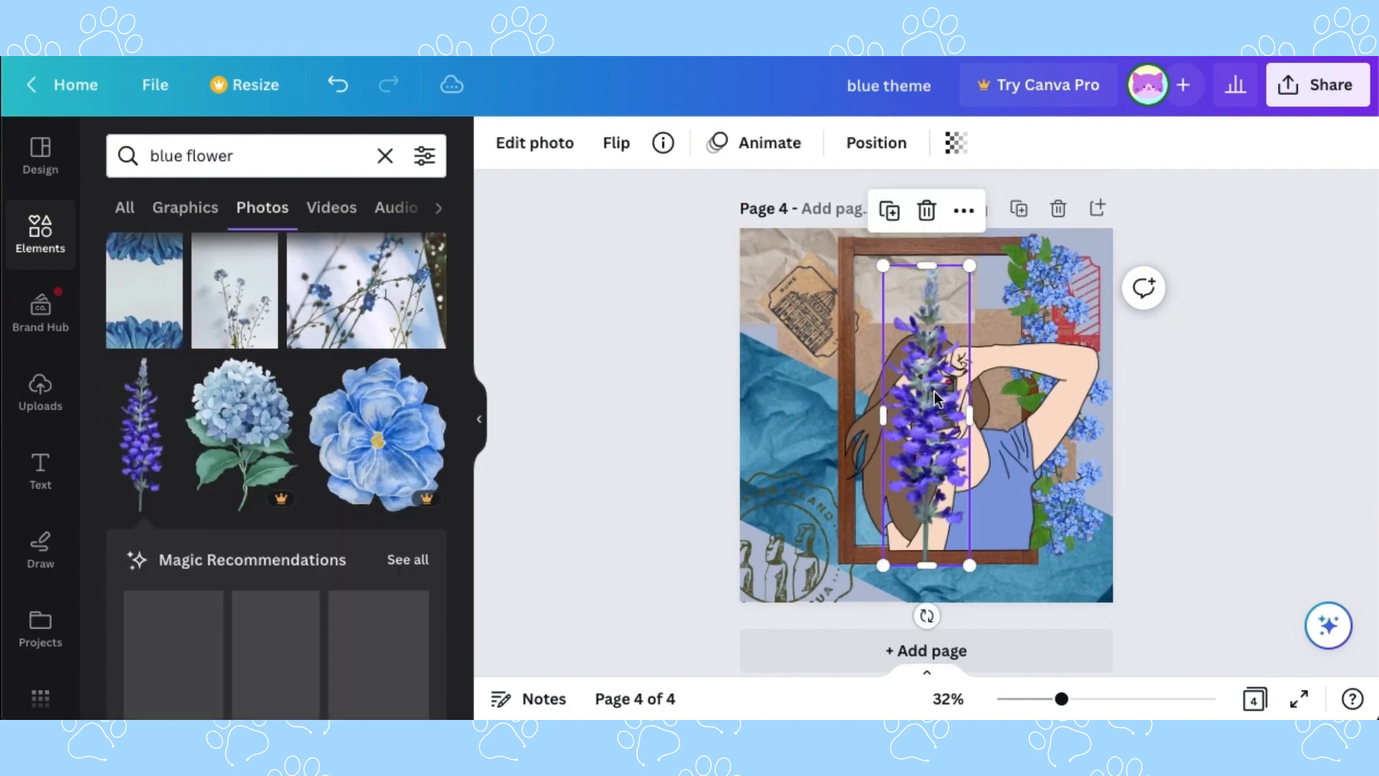
pyautogui.moveTo(922, 496); pyautogui.dragTo(740, 482)
pyautogui.scroll(5, 277, 503)
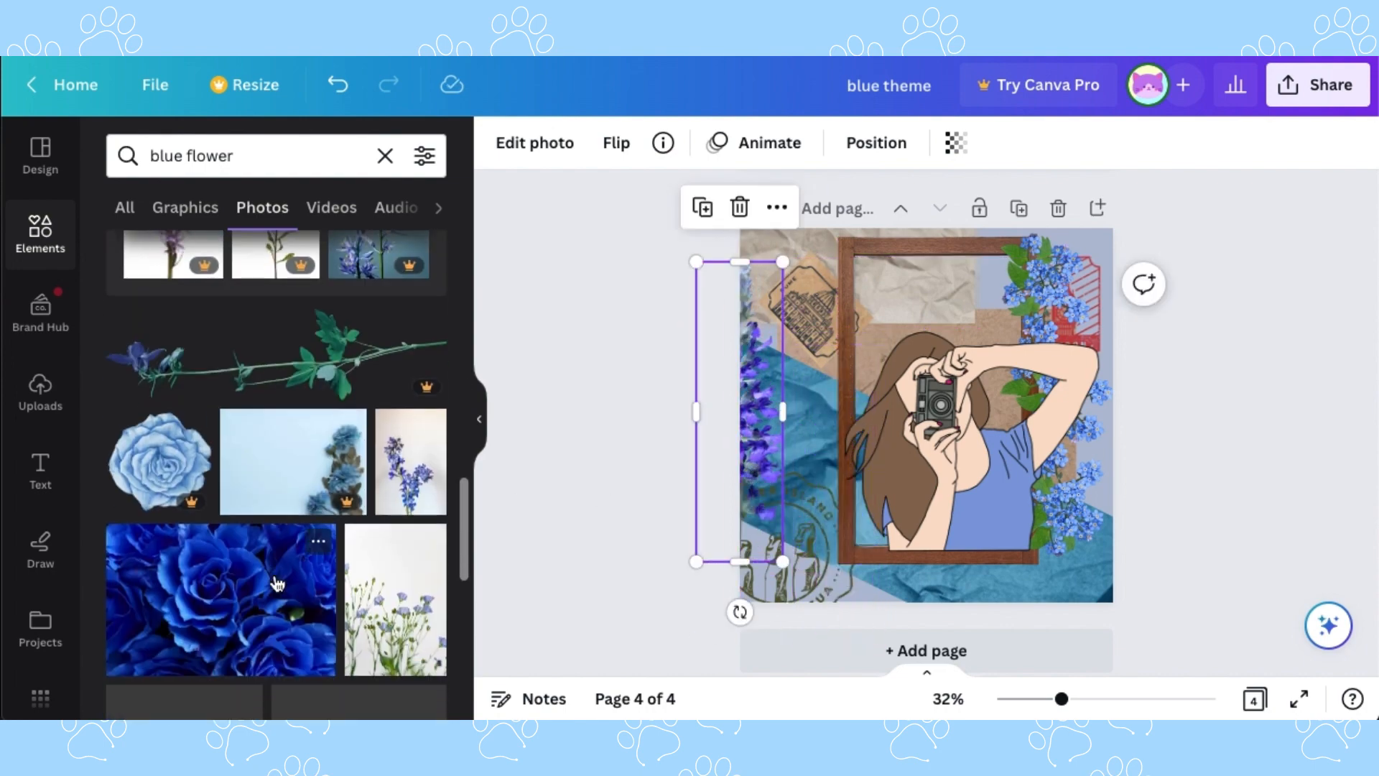
# - Add the bright blue flower cluster from the graphics results and place it on the wooden frame's upper-left corner
pyautogui.click(188, 214)
pyautogui.scroll(-5, 277, 466)
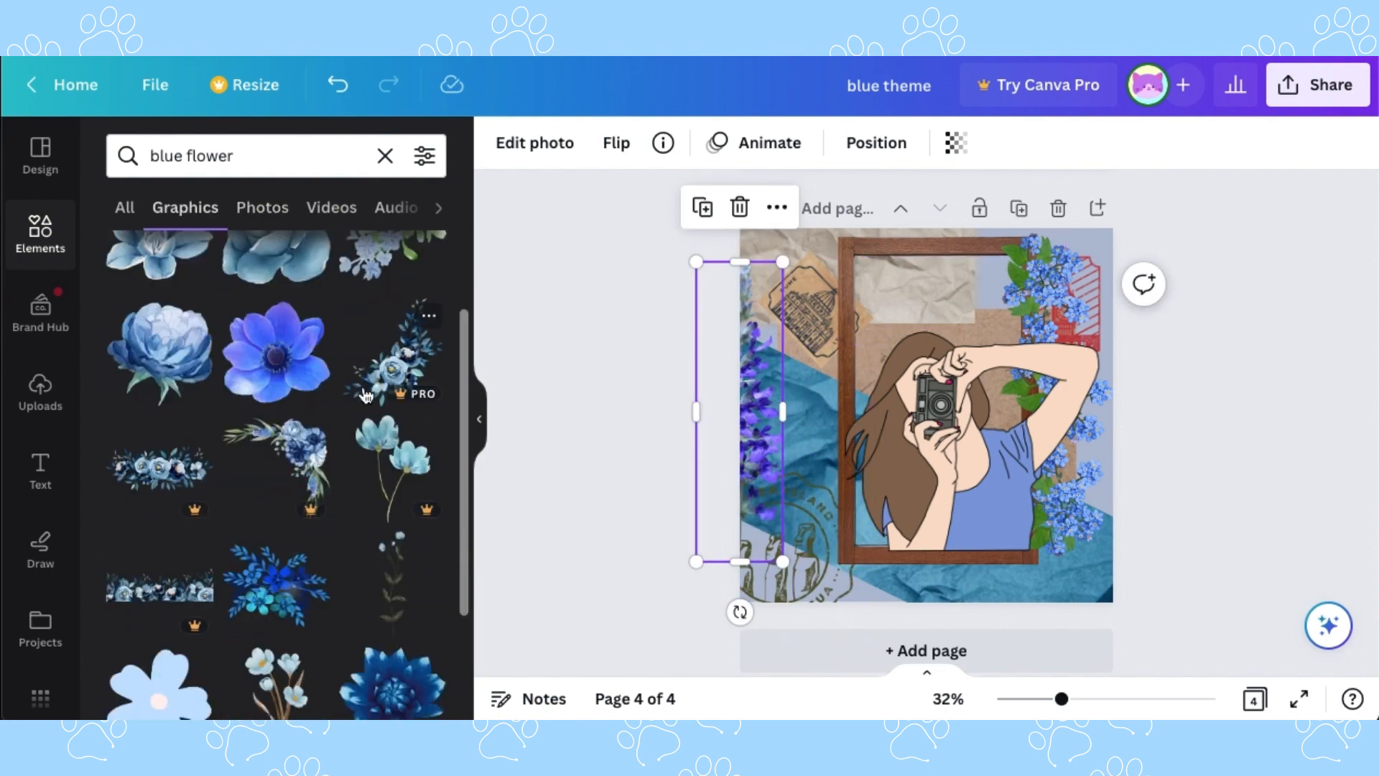
pyautogui.moveTo(275, 463); pyautogui.dragTo(858, 253)
pyautogui.scroll(-3, 868, 359)
pyautogui.click(1175, 420)
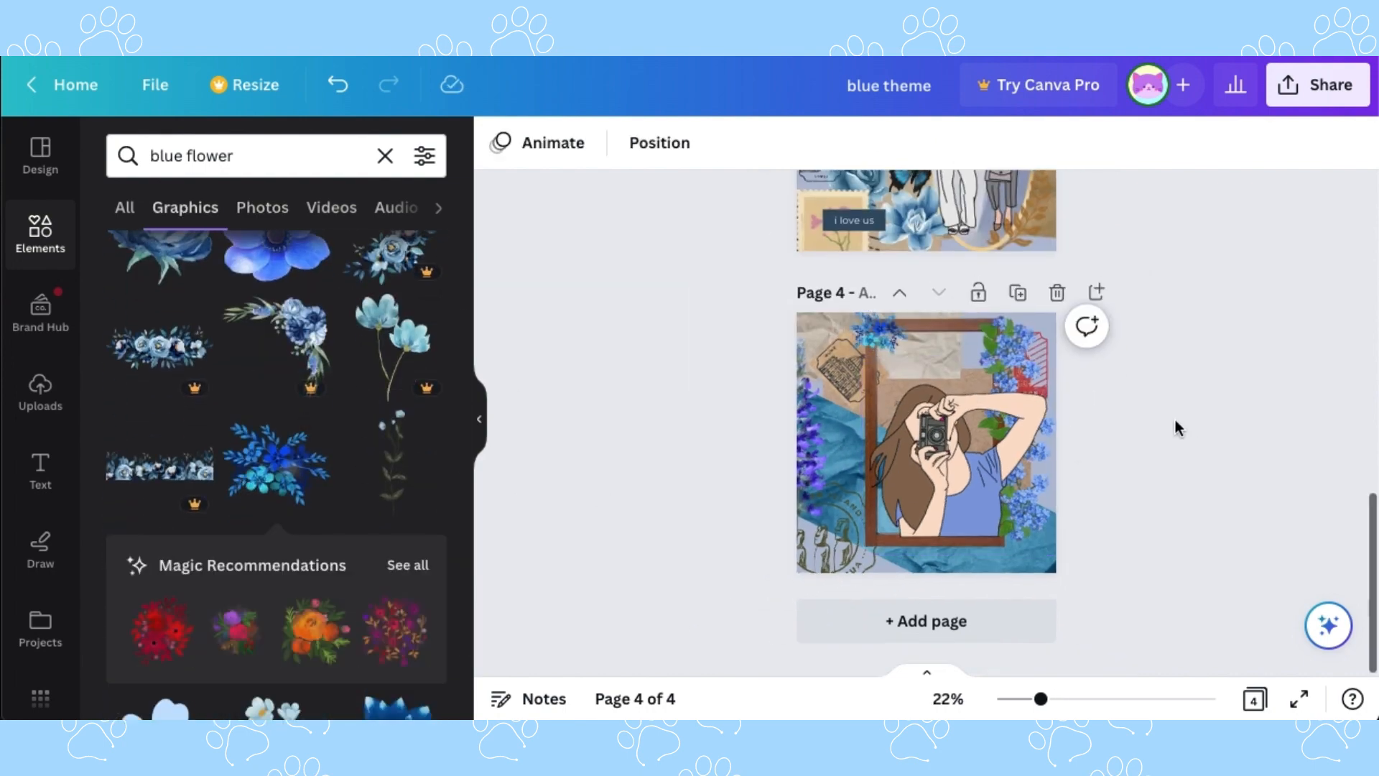
# - Duplicate the blue flower cluster onto the wooden frame's lower-left and lower-right corners, rotating the copies to fit
pyautogui.scroll(3, 1175, 420)
pyautogui.click(857, 310)
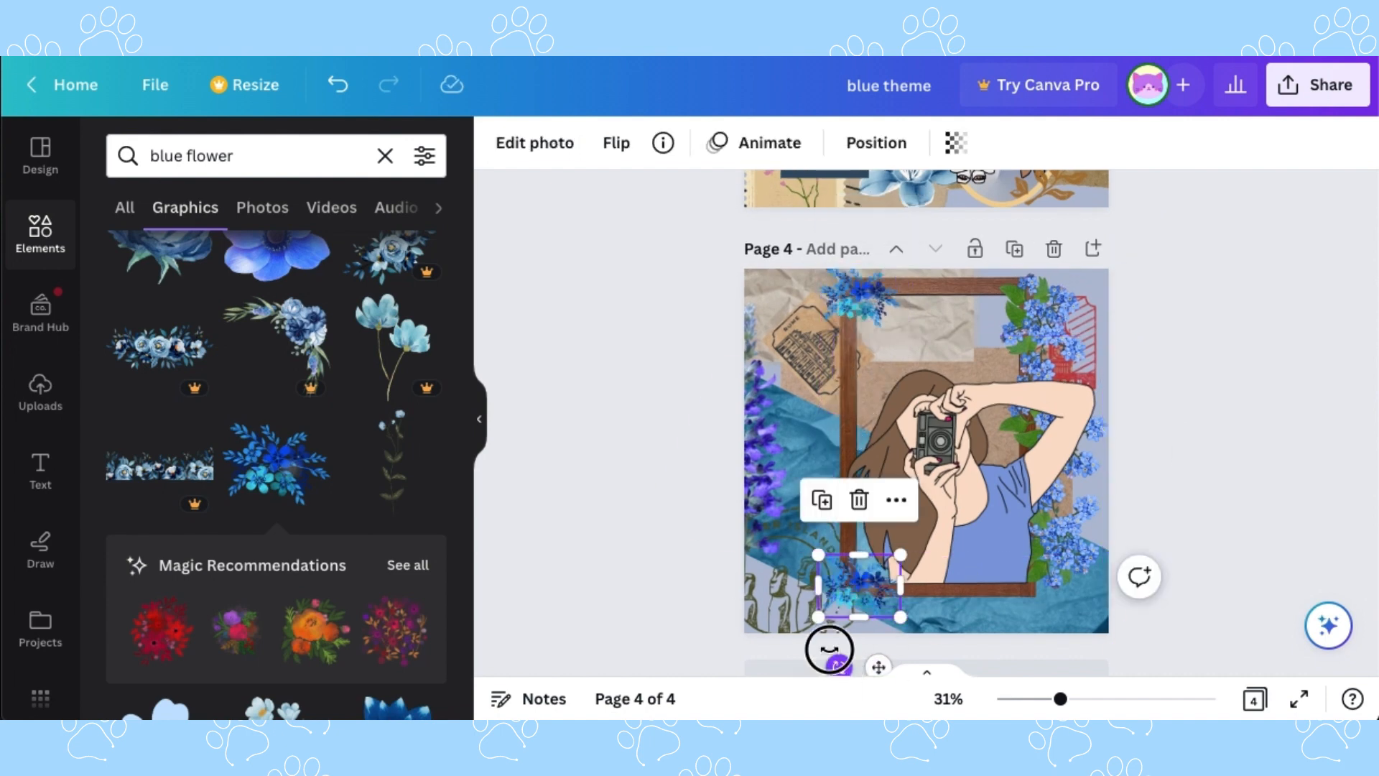
pyautogui.moveTo(830, 649); pyautogui.dragTo(828, 656)
pyautogui.hotkey('ctrl', 'd')
pyautogui.moveTo(866, 590); pyautogui.dragTo(1037, 583)
pyautogui.moveTo(1004, 657); pyautogui.dragTo(1047, 656)
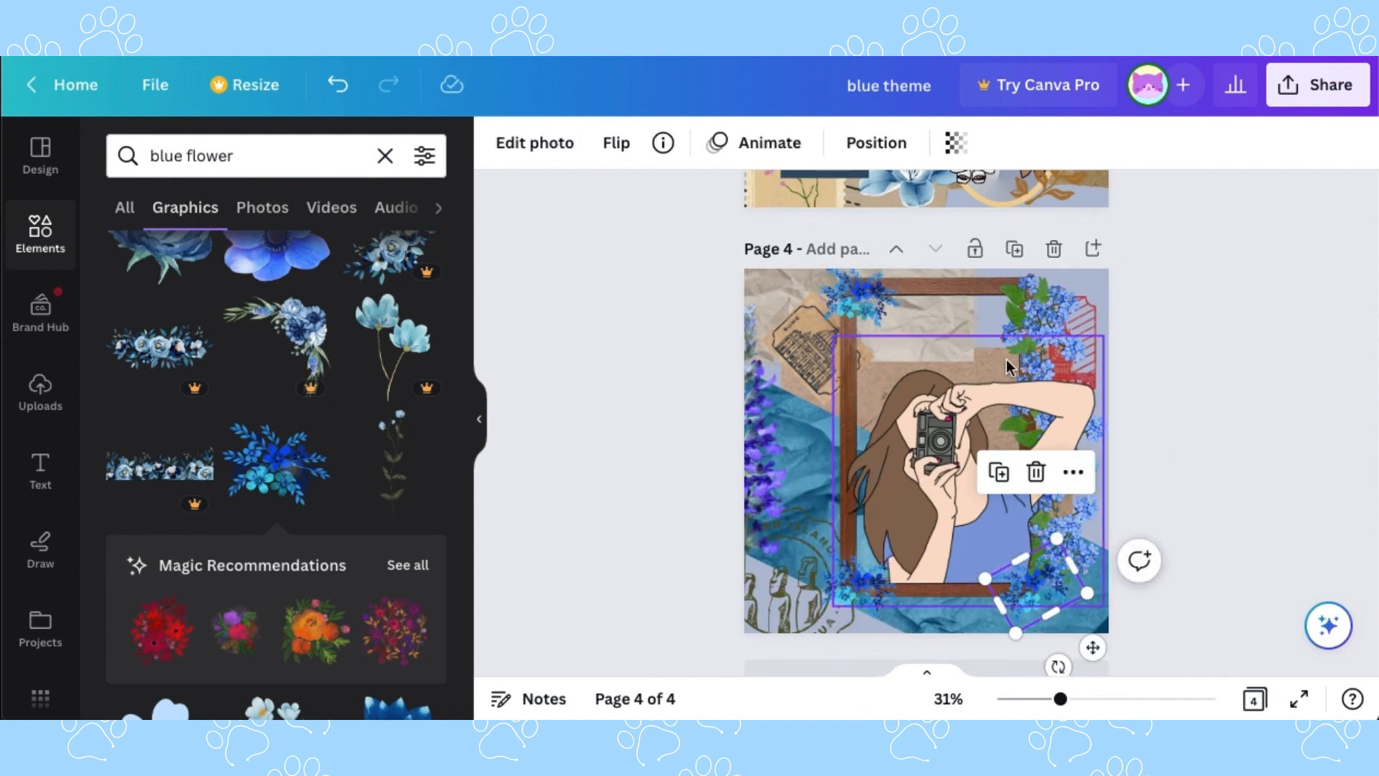
# - Add the dark blue dahlia-like flower graphic and place it inside the frame's upper-right area, above the woman
pyautogui.scroll(-4, 354, 470)
pyautogui.click(370, 496)
pyautogui.moveTo(928, 452); pyautogui.dragTo(971, 349)
# - Add the teal daisy graphic, placing a large one in page 4's upper-left corner and three small copies left of the frame
pyautogui.scroll(-2, 971, 424)
pyautogui.scroll(3, 971, 425)
pyautogui.scroll(-1, 971, 424)
pyautogui.scroll(-4, 360, 603)
pyautogui.click(163, 552)
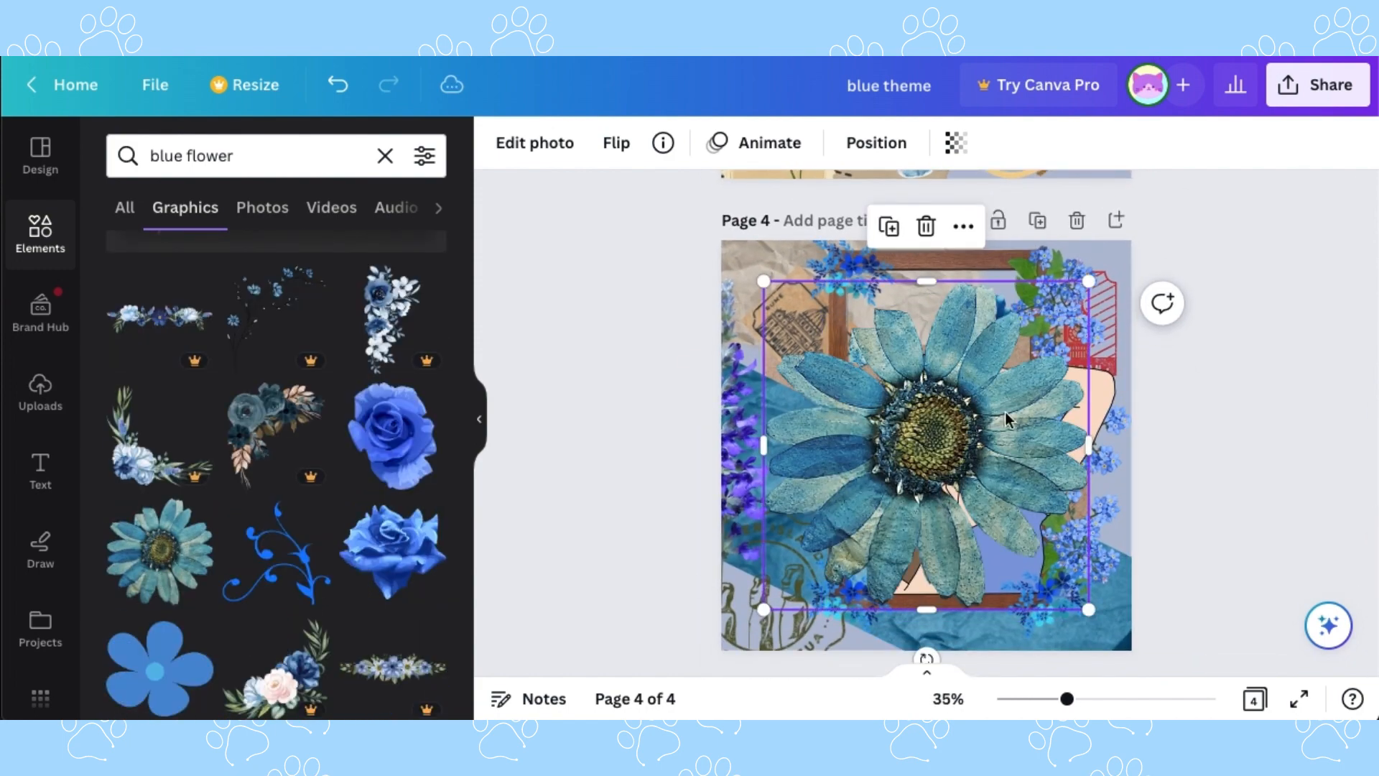
pyautogui.moveTo(1089, 281); pyautogui.dragTo(892, 467)
pyautogui.moveTo(825, 528); pyautogui.dragTo(804, 428)
pyautogui.scroll(-4, 321, 494)
pyautogui.moveTo(724, 482); pyautogui.dragTo(753, 450)
pyautogui.scroll(-2, 276, 474)
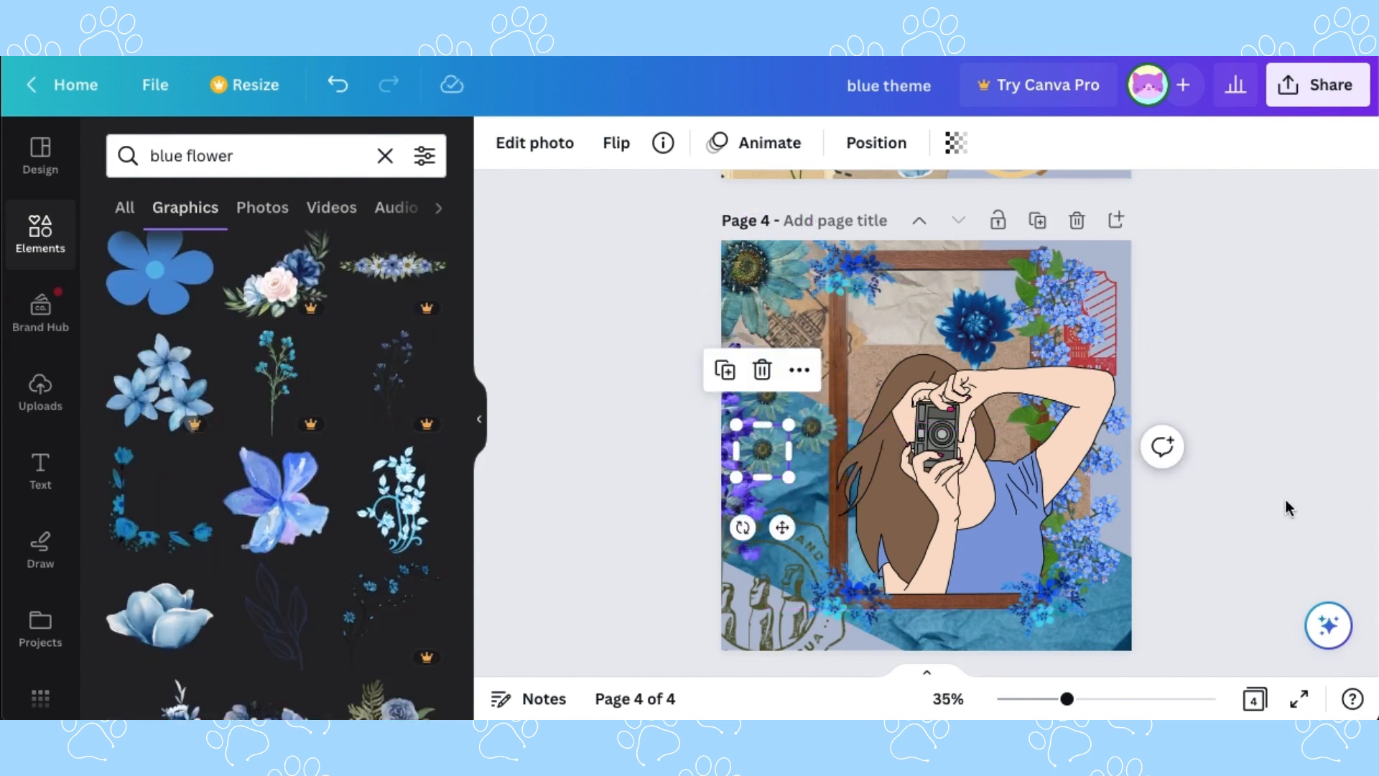
# - Add the light-blue floral vine graphic, shrink it and tilt it onto the woman's blue shirt
pyautogui.scroll(1, 1202, 402)
pyautogui.click(395, 499)
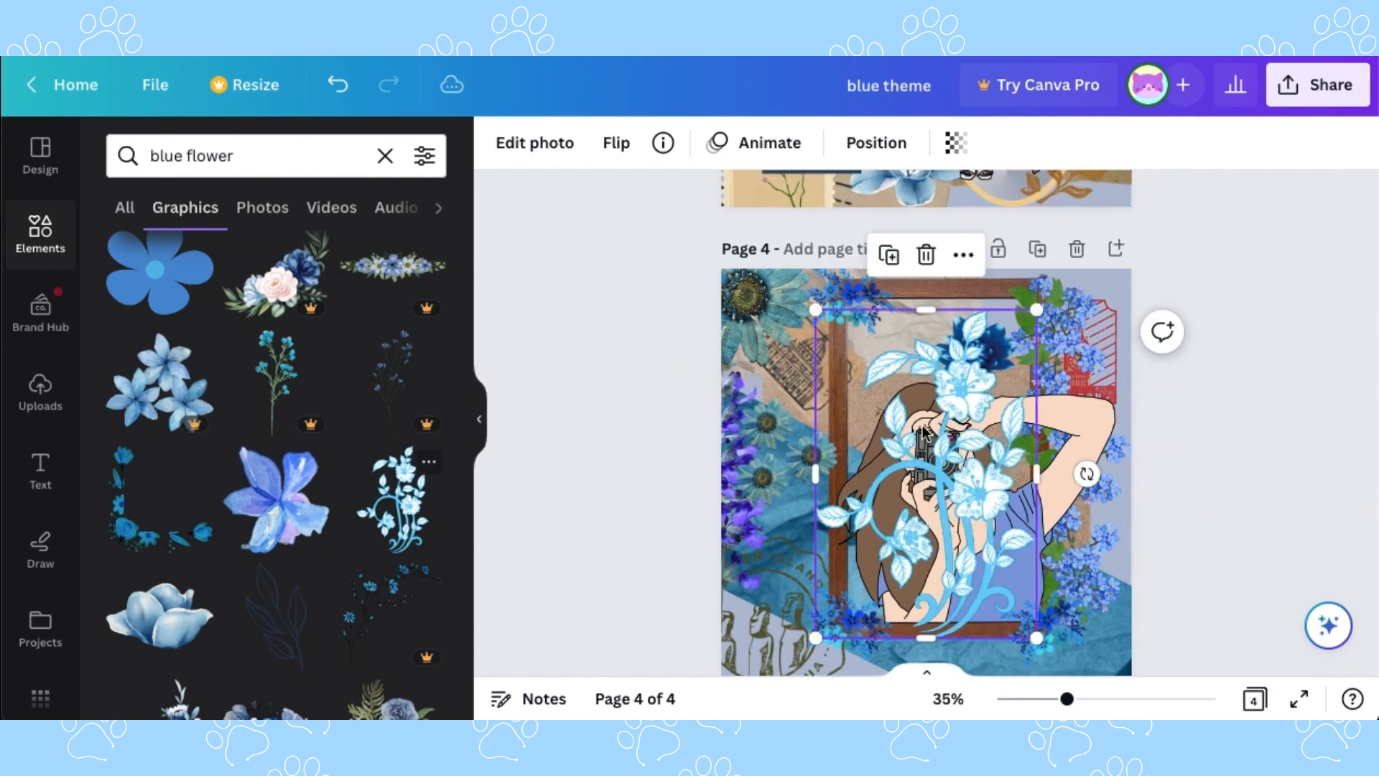
pyautogui.moveTo(1037, 309); pyautogui.dragTo(927, 571)
pyautogui.moveTo(849, 594); pyautogui.dragTo(1006, 569)
pyautogui.moveTo(1006, 659); pyautogui.dragTo(953, 659)
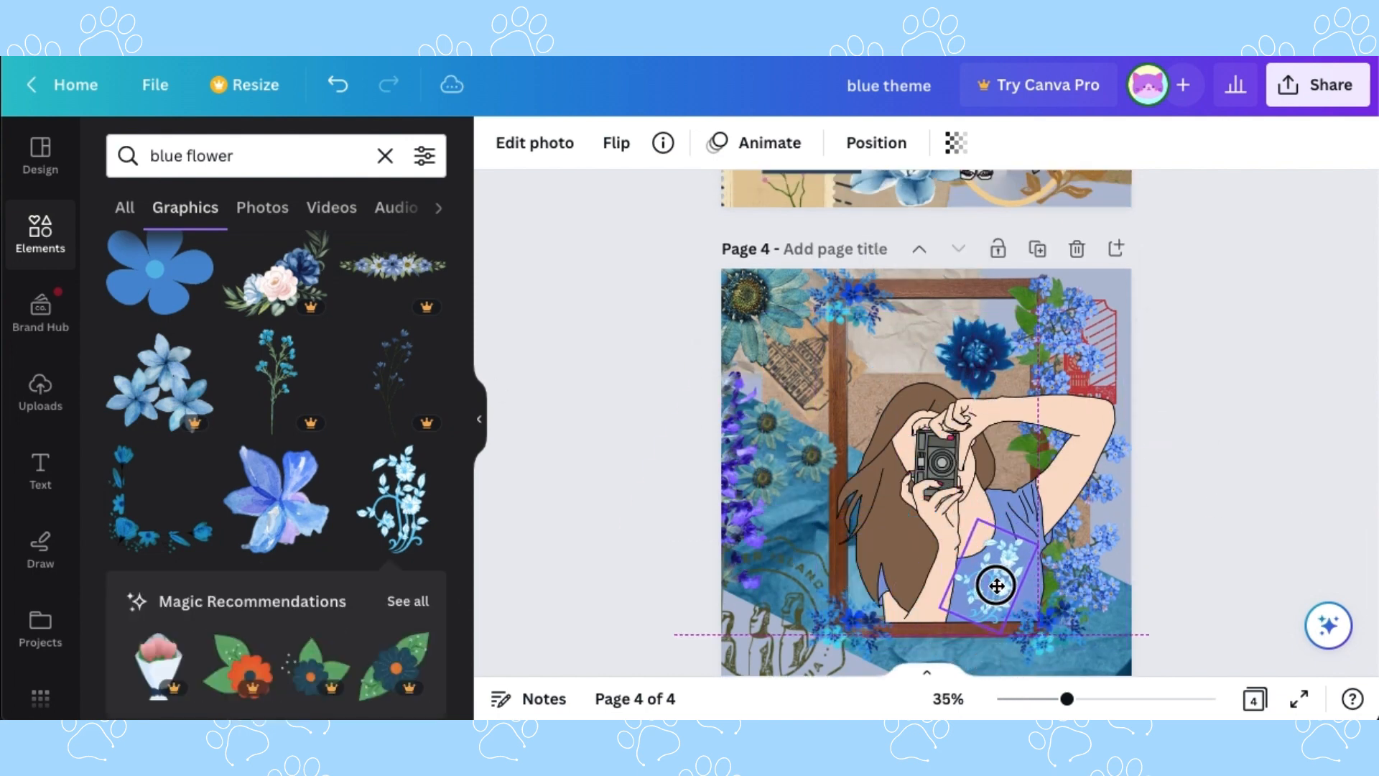
pyautogui.click(1230, 493)
# - Add the dark leaf outline graphic and tilt it inside the frame's top area, behind the frame and the dark blue flower
pyautogui.scroll(-5, 276, 445)
pyautogui.click(277, 456)
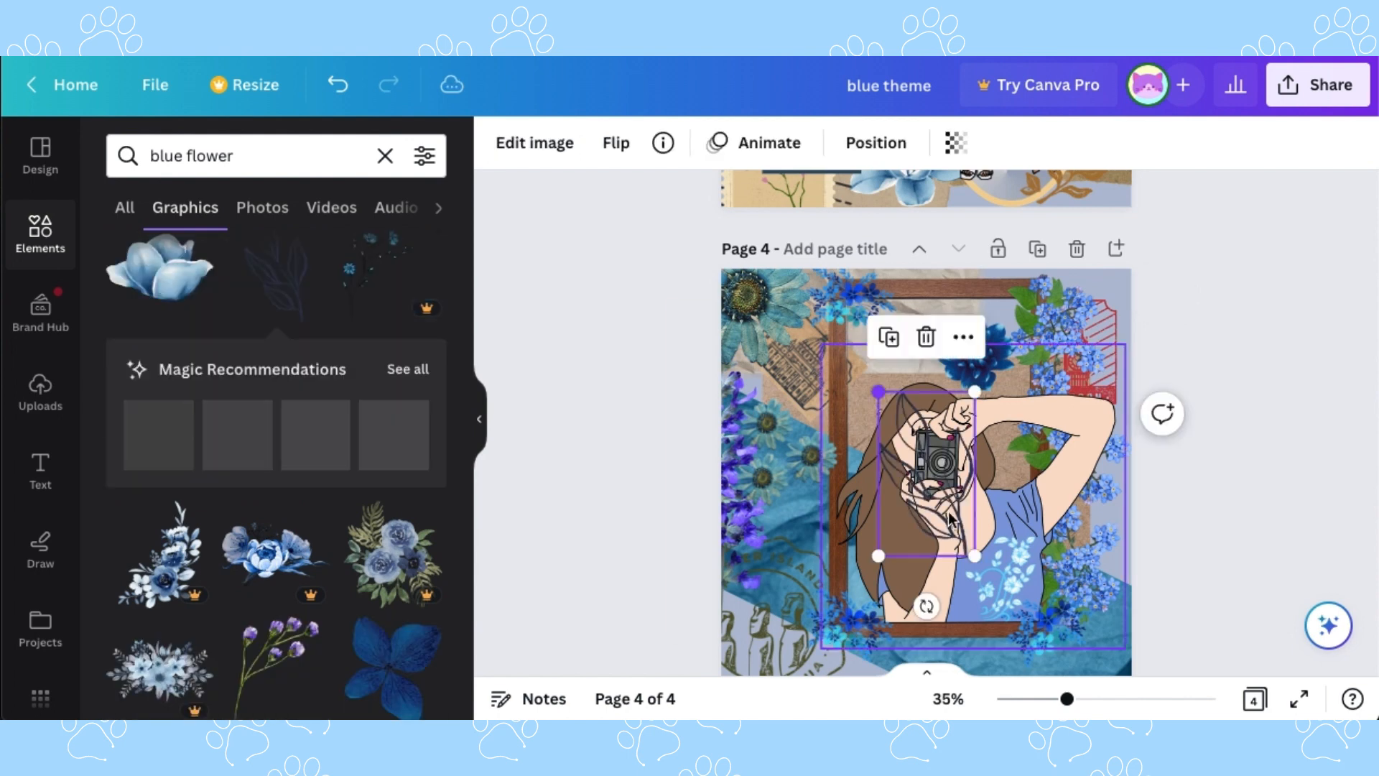
pyautogui.moveTo(952, 514); pyautogui.dragTo(925, 372)
pyautogui.moveTo(983, 332); pyautogui.dragTo(951, 238)
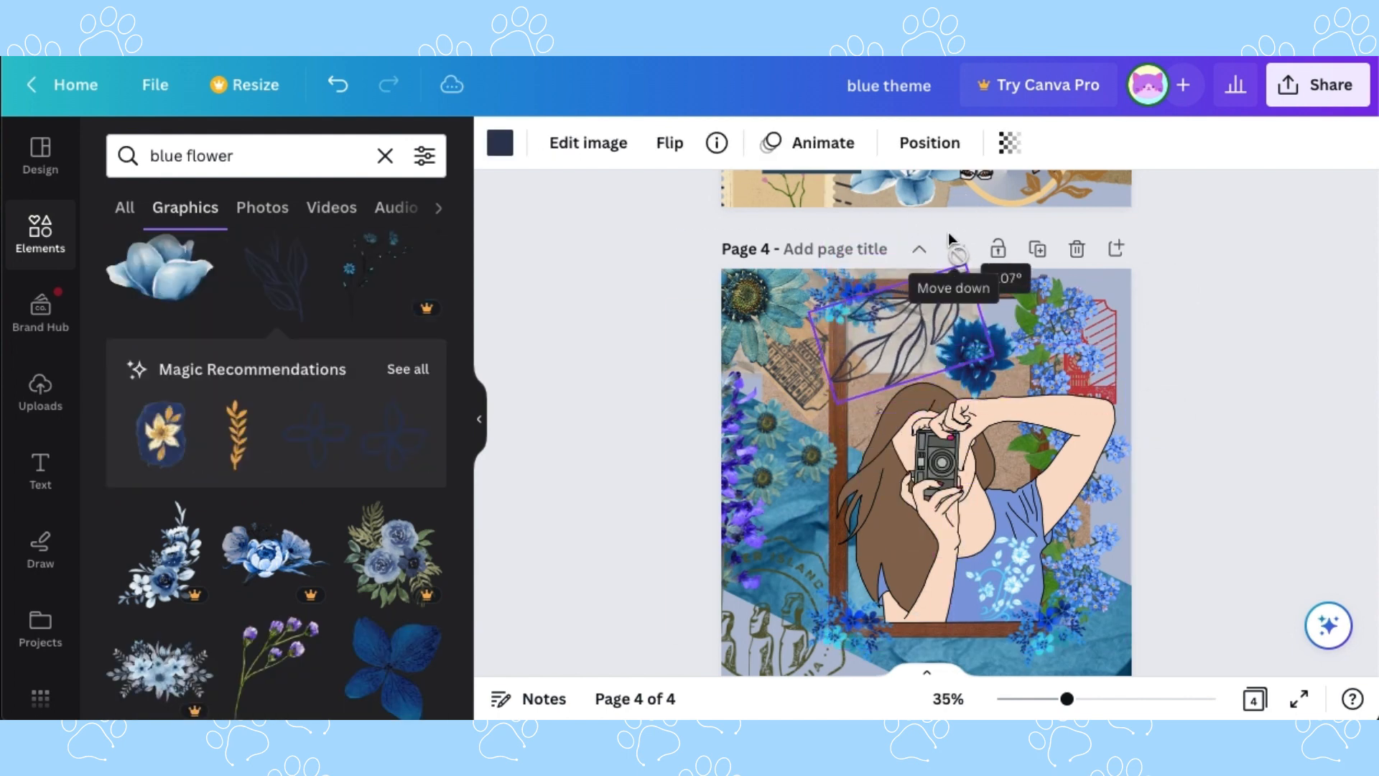
pyautogui.moveTo(915, 338); pyautogui.dragTo(934, 335)
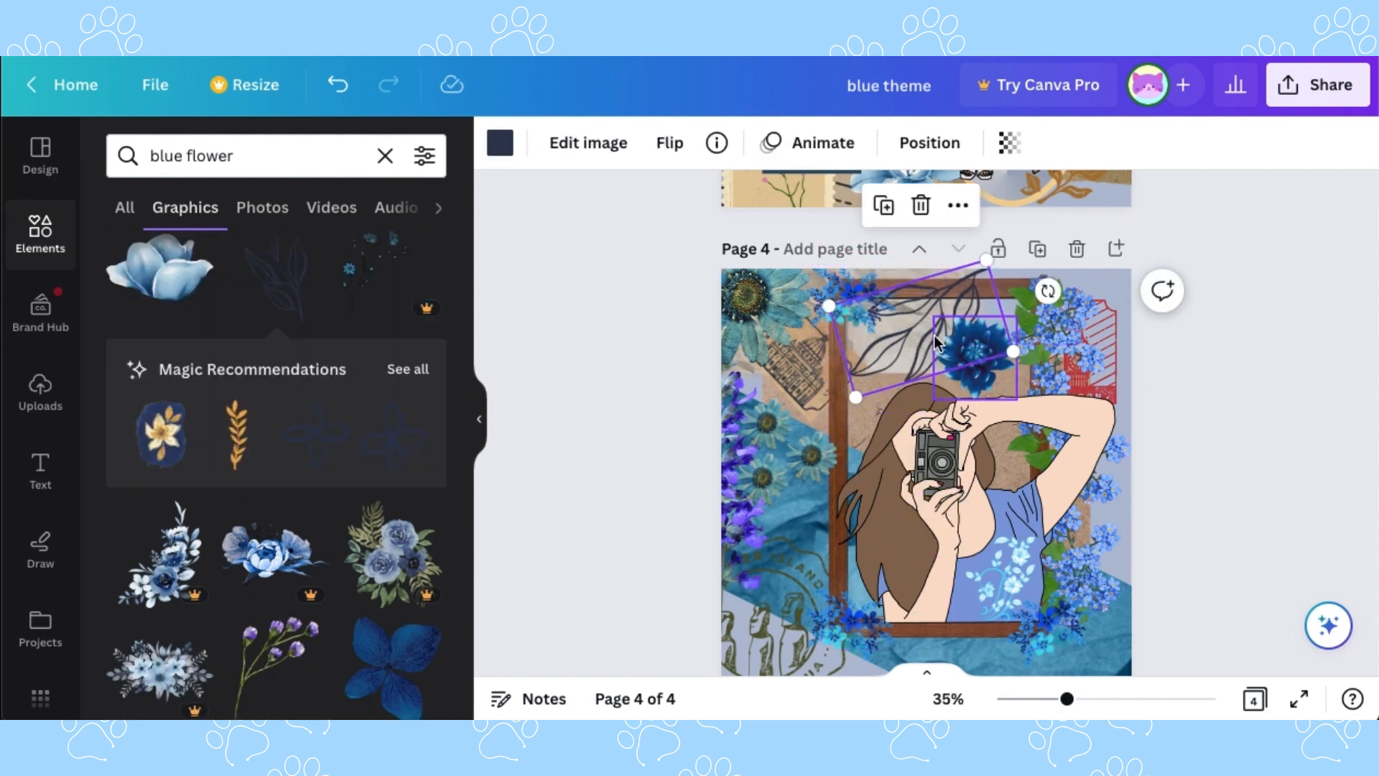
pyautogui.click(1231, 400)
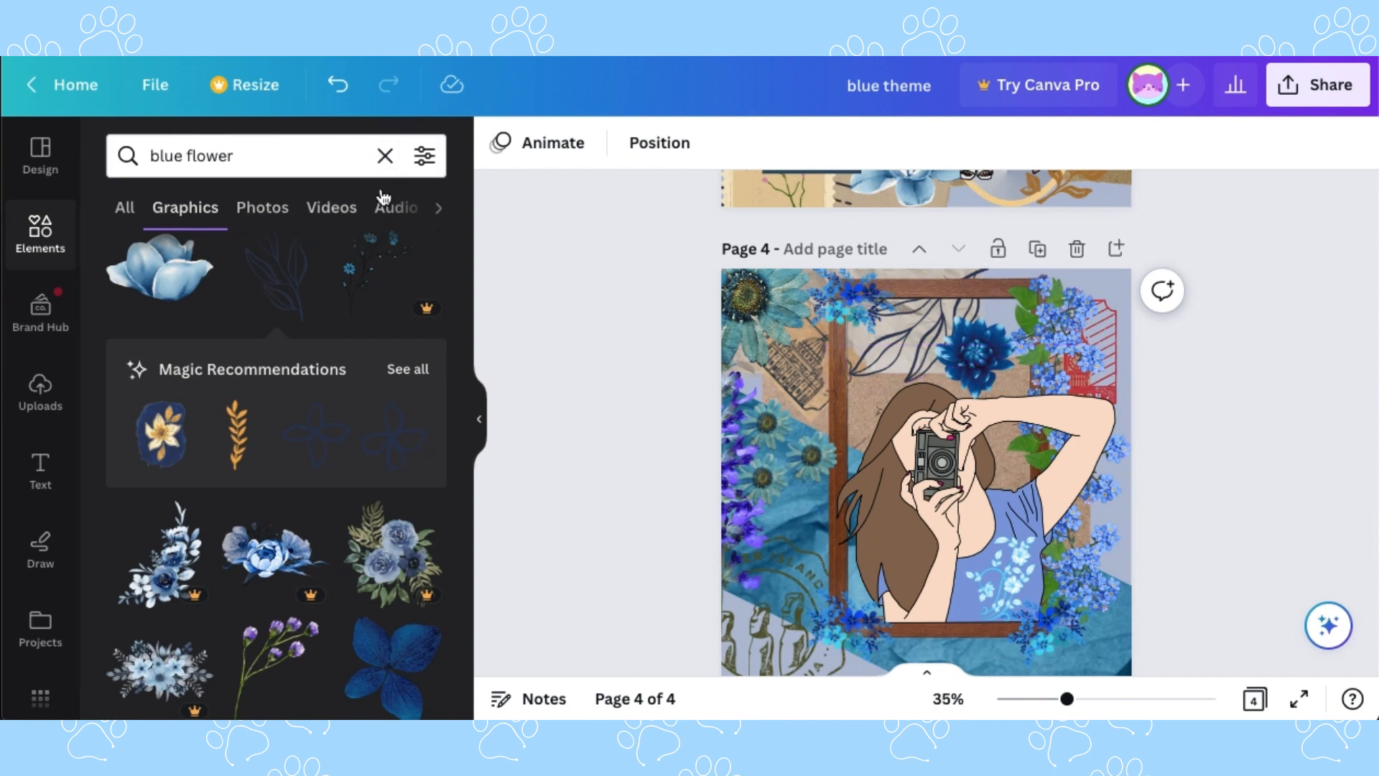
# - Add a rounded rectangle with a cream fill and stretch it into a label across the frame's upper-left side
pyautogui.click(385, 156)
pyautogui.click(424, 420)
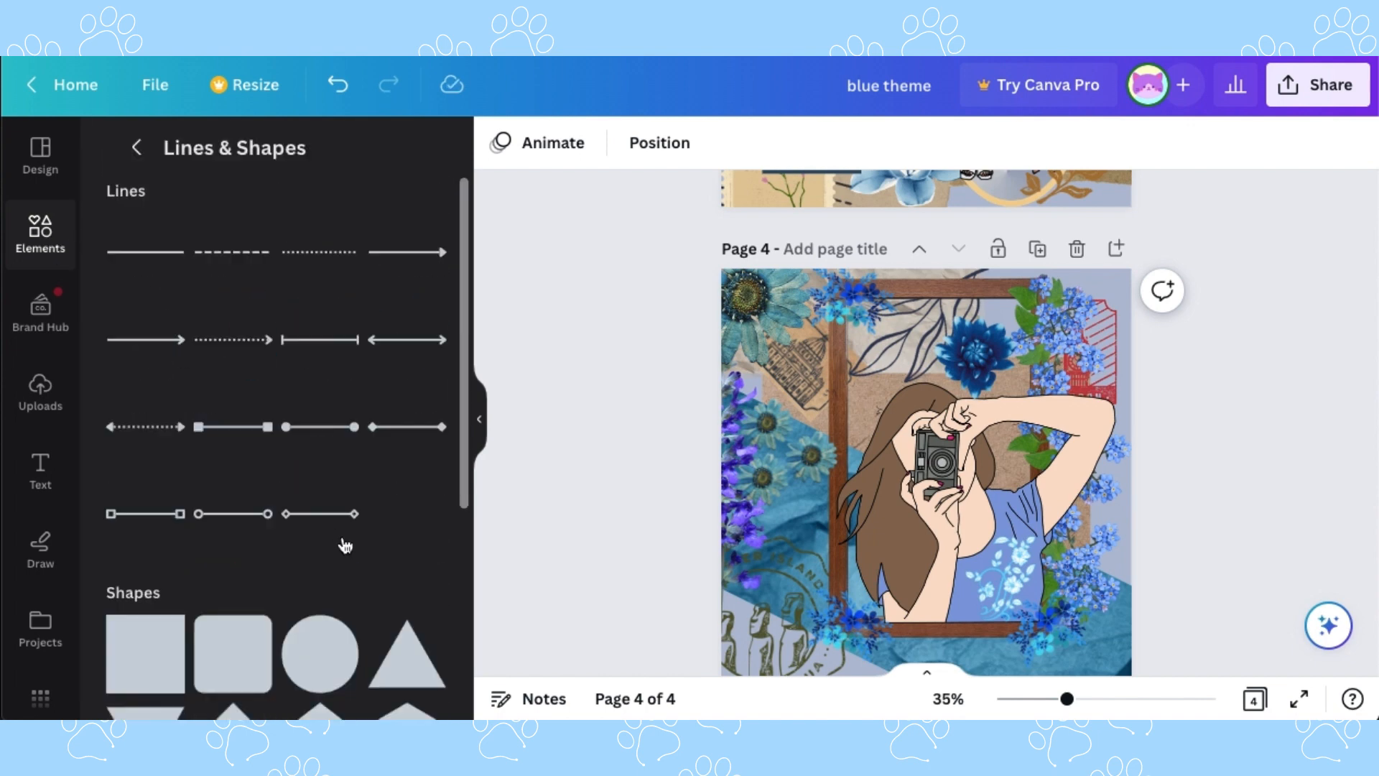
pyautogui.scroll(-5, 234, 354)
pyautogui.click(234, 354)
pyautogui.click(615, 141)
pyautogui.click(364, 621)
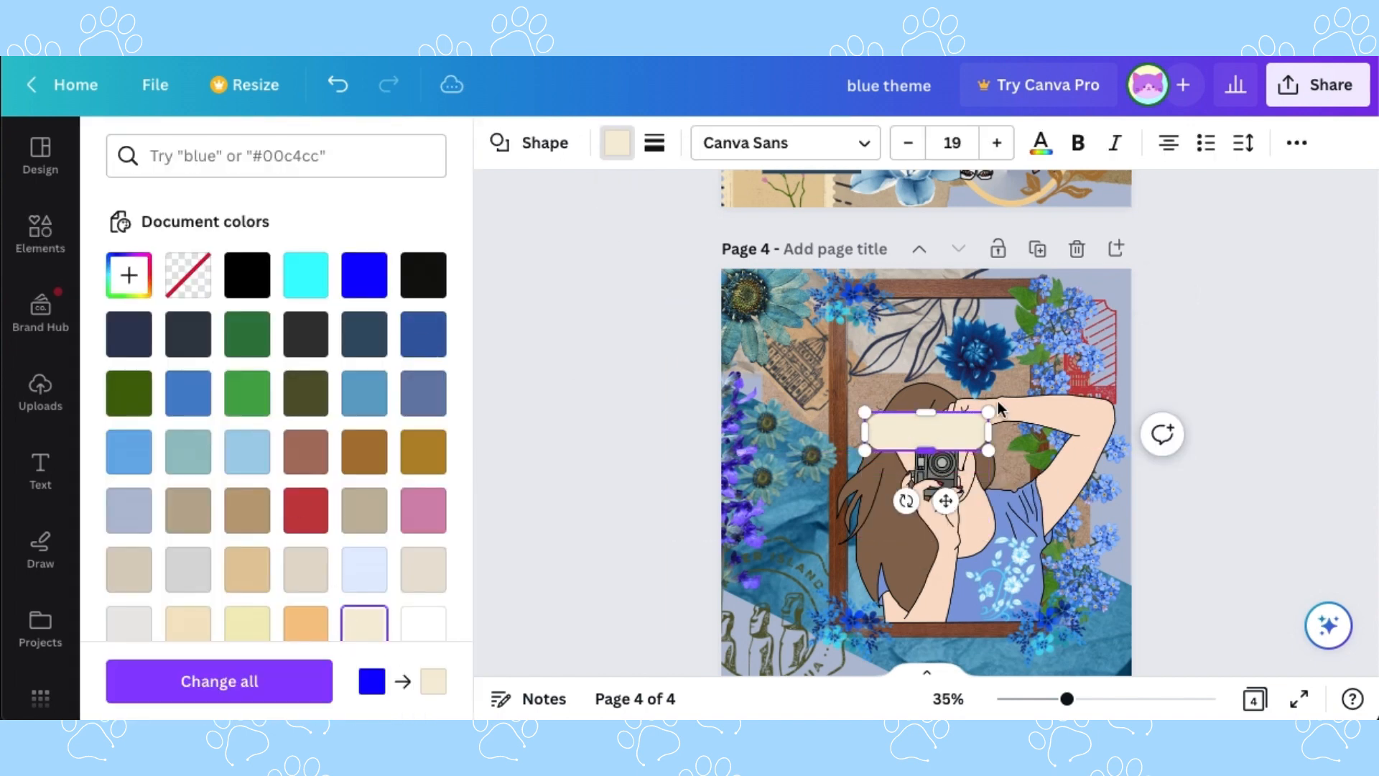
pyautogui.moveTo(992, 487); pyautogui.dragTo(874, 428)
# - Set the cream label's text font to Belleza and its text color to black
pyautogui.click(783, 143)
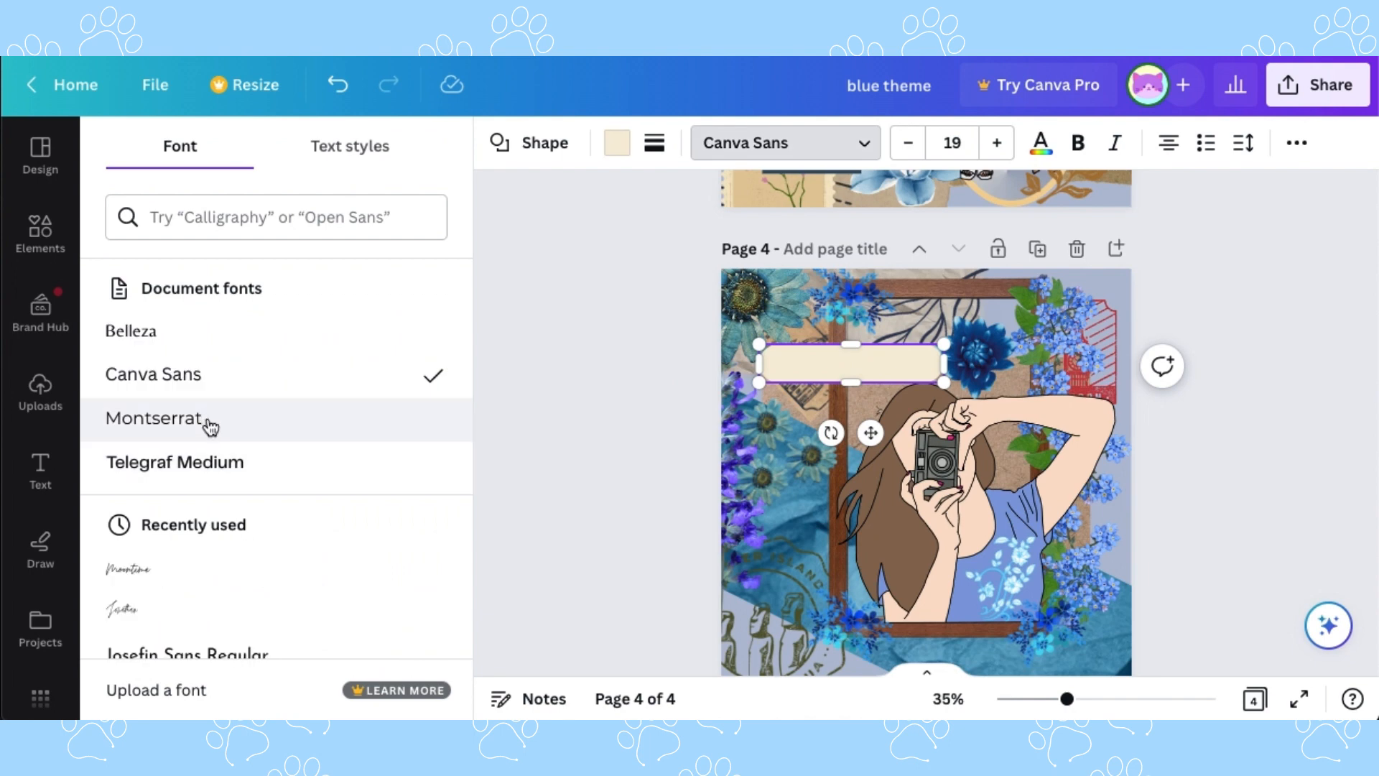
pyautogui.click(131, 330)
pyautogui.click(1039, 144)
# - Set the cream label's corner rounding to 51 and enter the text "with brave wings" in it at font size 39
pyautogui.click(653, 147)
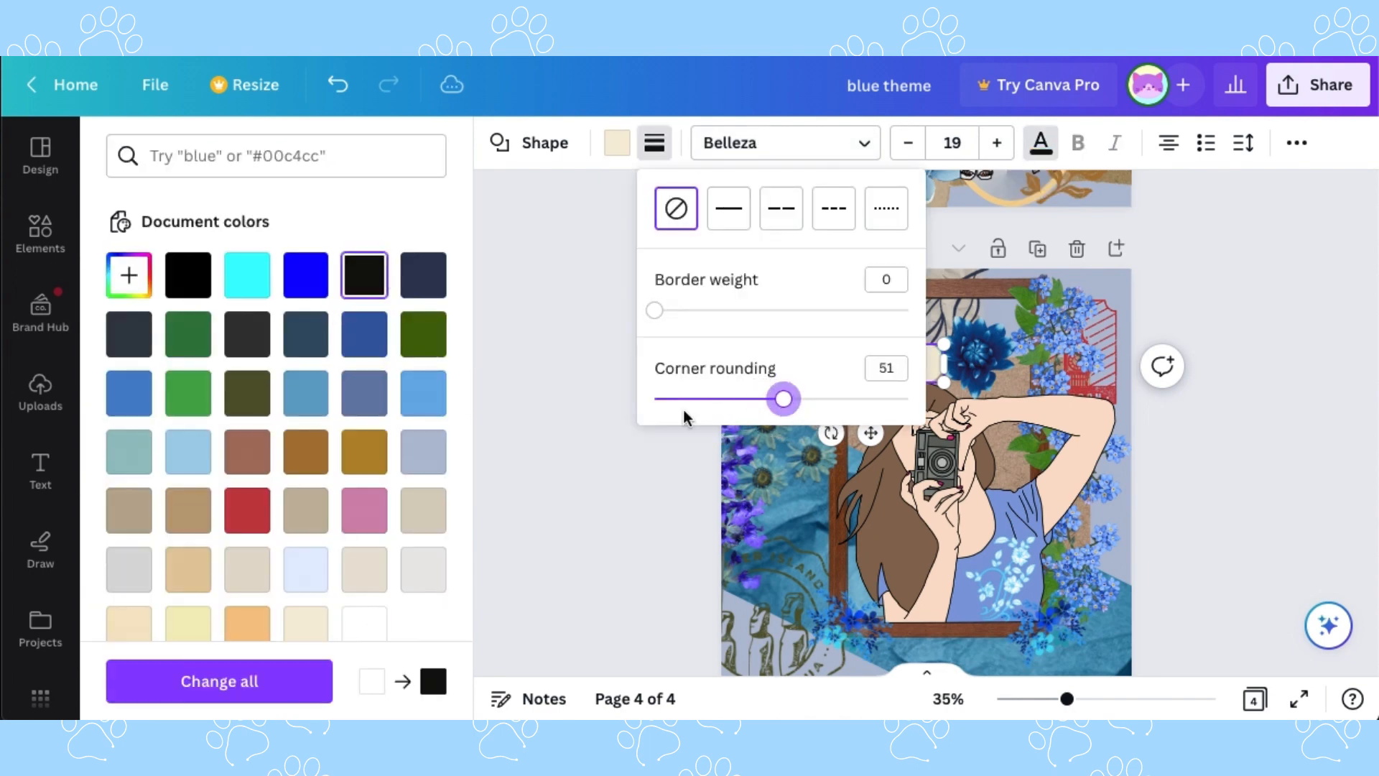
pyautogui.click(654, 143)
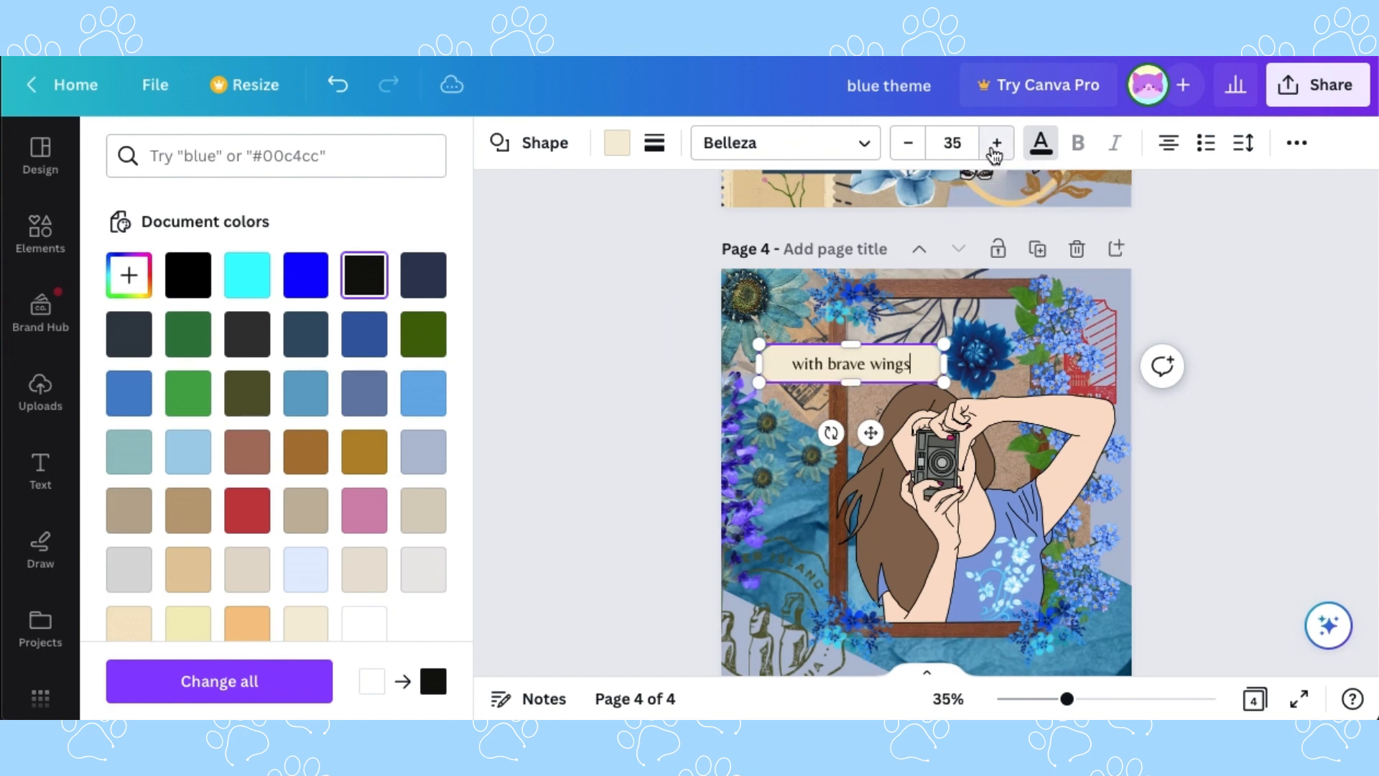
pyautogui.click(1243, 143)
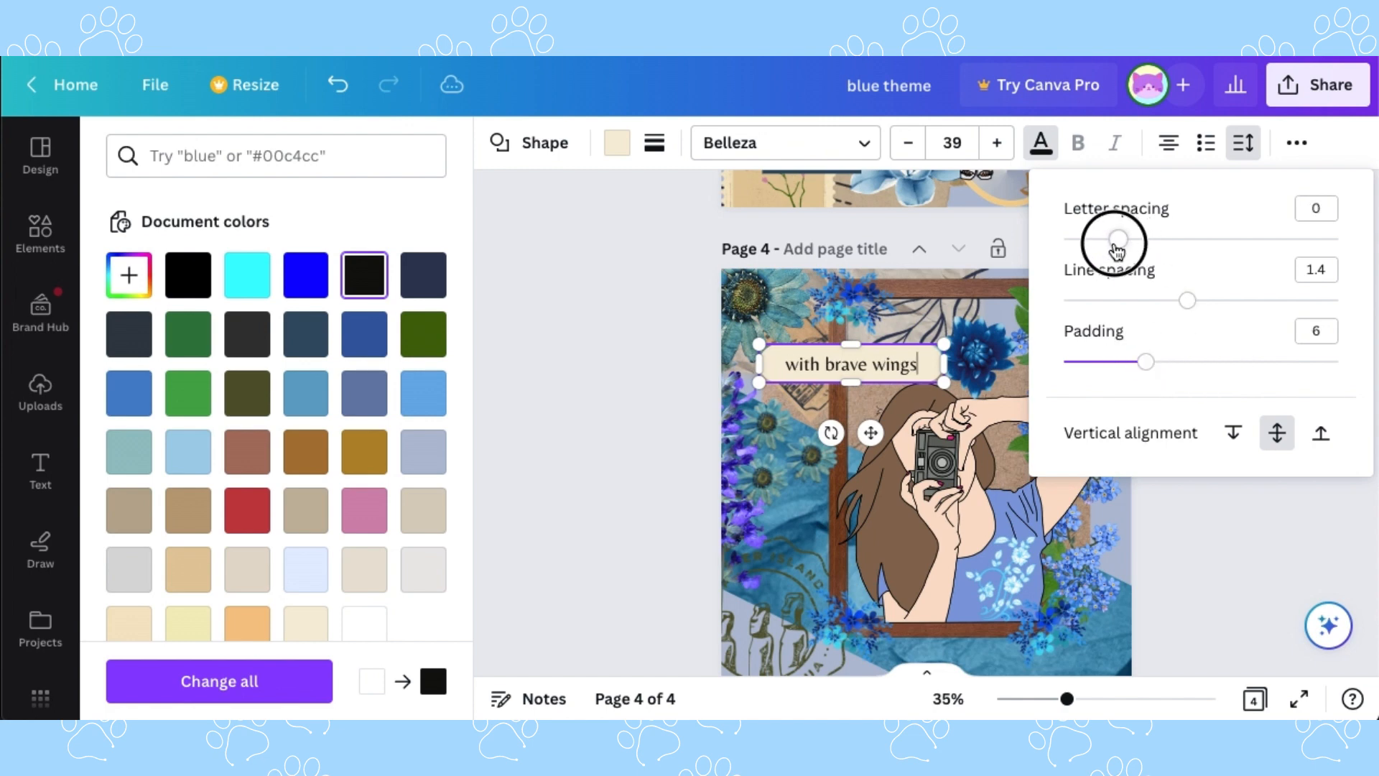
pyautogui.click(1092, 436)
# - Narrow the cream label around its text and move it up across the frame's upper-left corner
pyautogui.click(931, 367)
pyautogui.moveTo(871, 433); pyautogui.dragTo(857, 397)
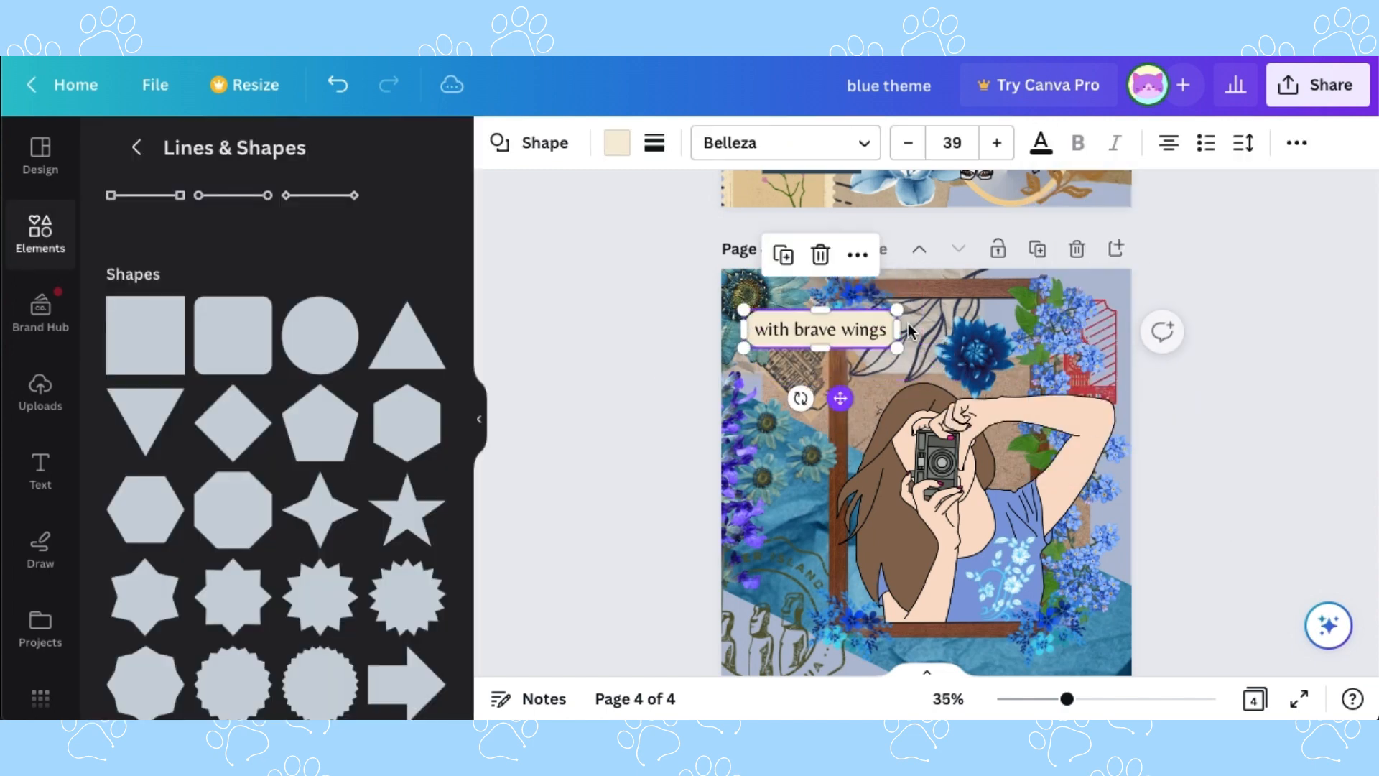
pyautogui.click(654, 143)
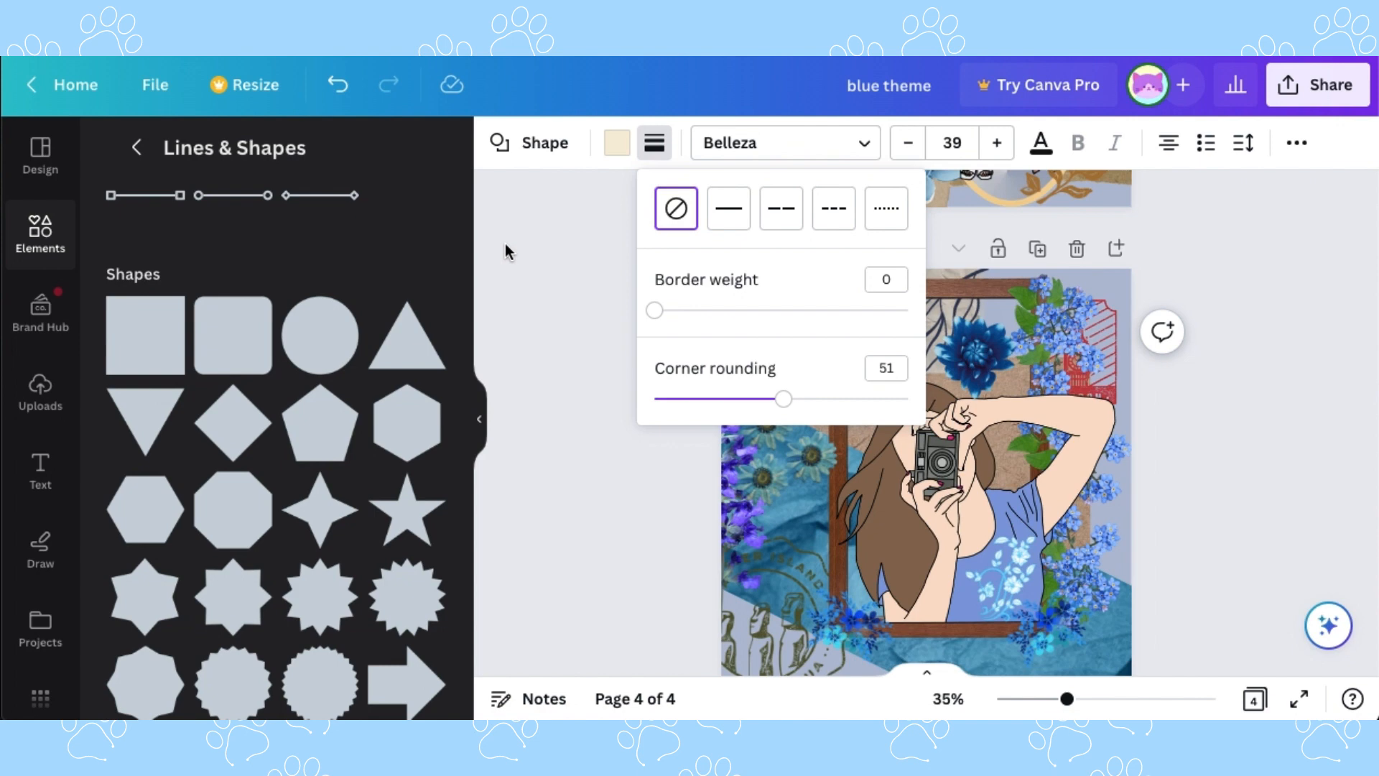
# - Change the font of the "with brave wings" label to Cardo
pyautogui.click(873, 144)
pyautogui.click(160, 535)
pyautogui.scroll(-5, 164, 534)
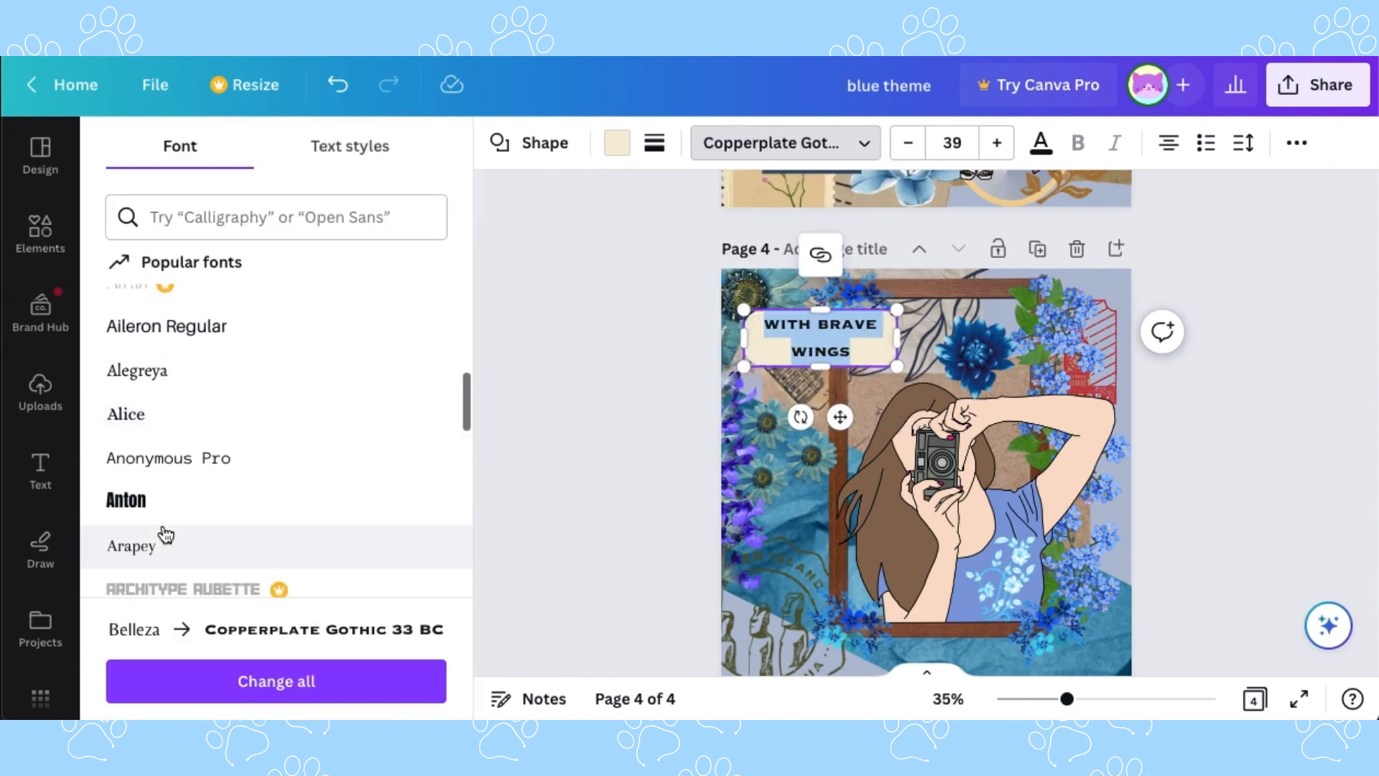
pyautogui.click(170, 412)
pyautogui.scroll(-6, 256, 430)
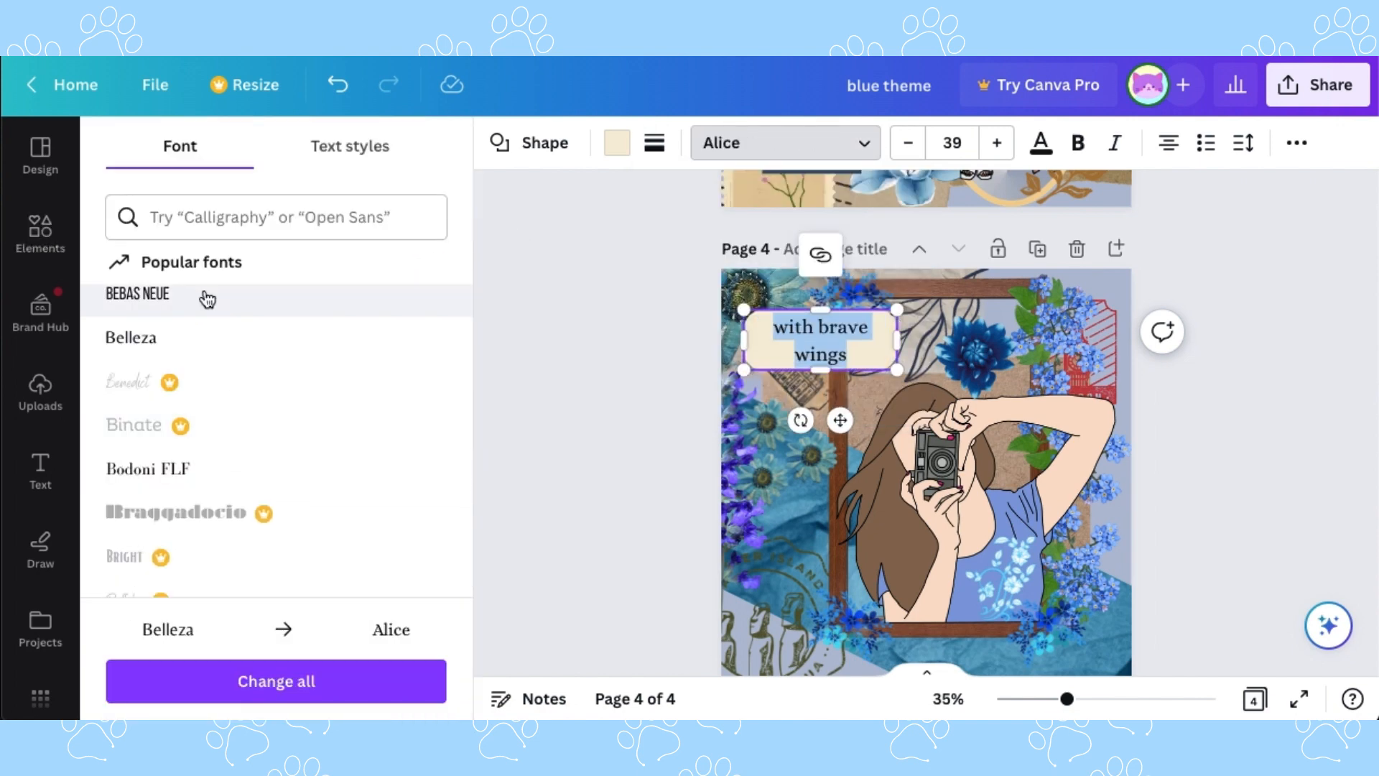
pyautogui.scroll(-6, 223, 373)
pyautogui.click(216, 345)
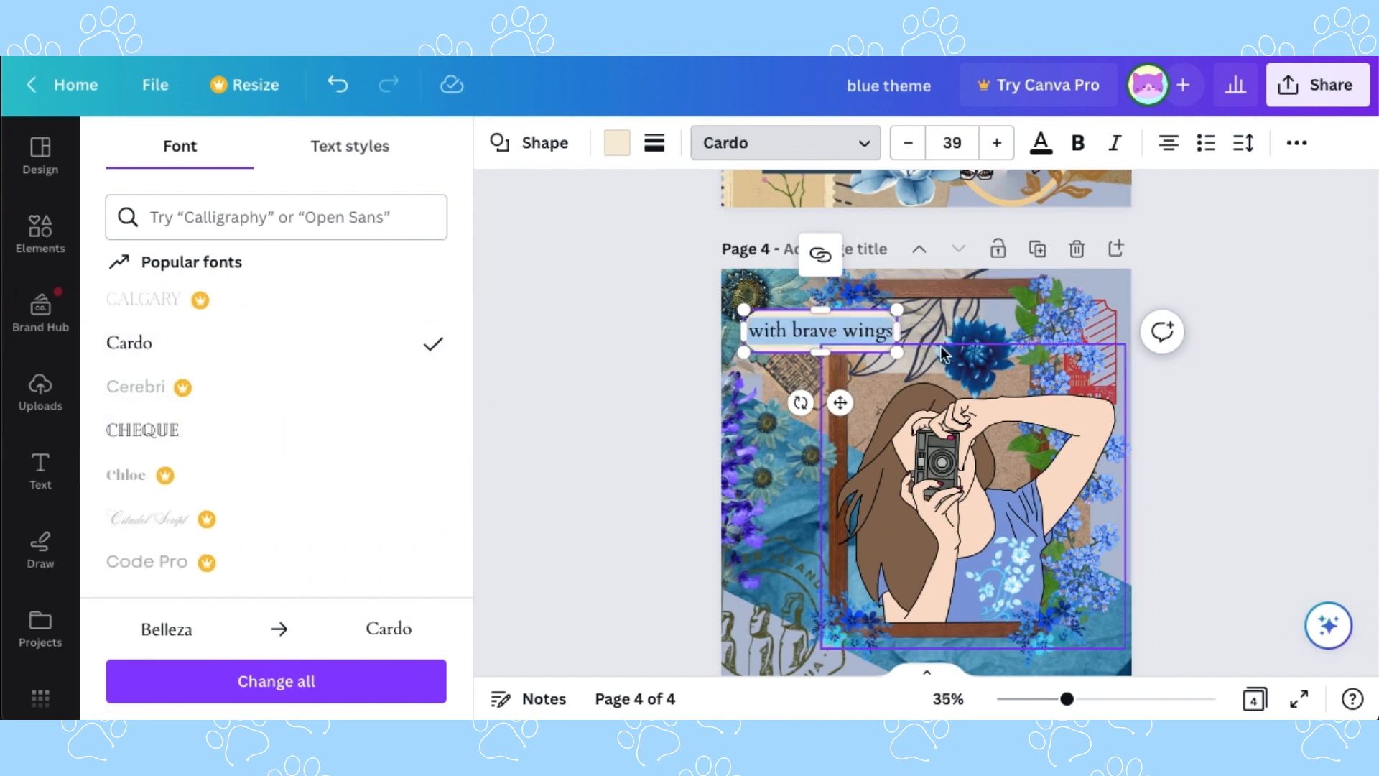
# - Widen the "with brave wings" label, then scale it down proportionally to font size 33
pyautogui.click(1200, 392)
pyautogui.click(896, 330)
pyautogui.click(925, 352)
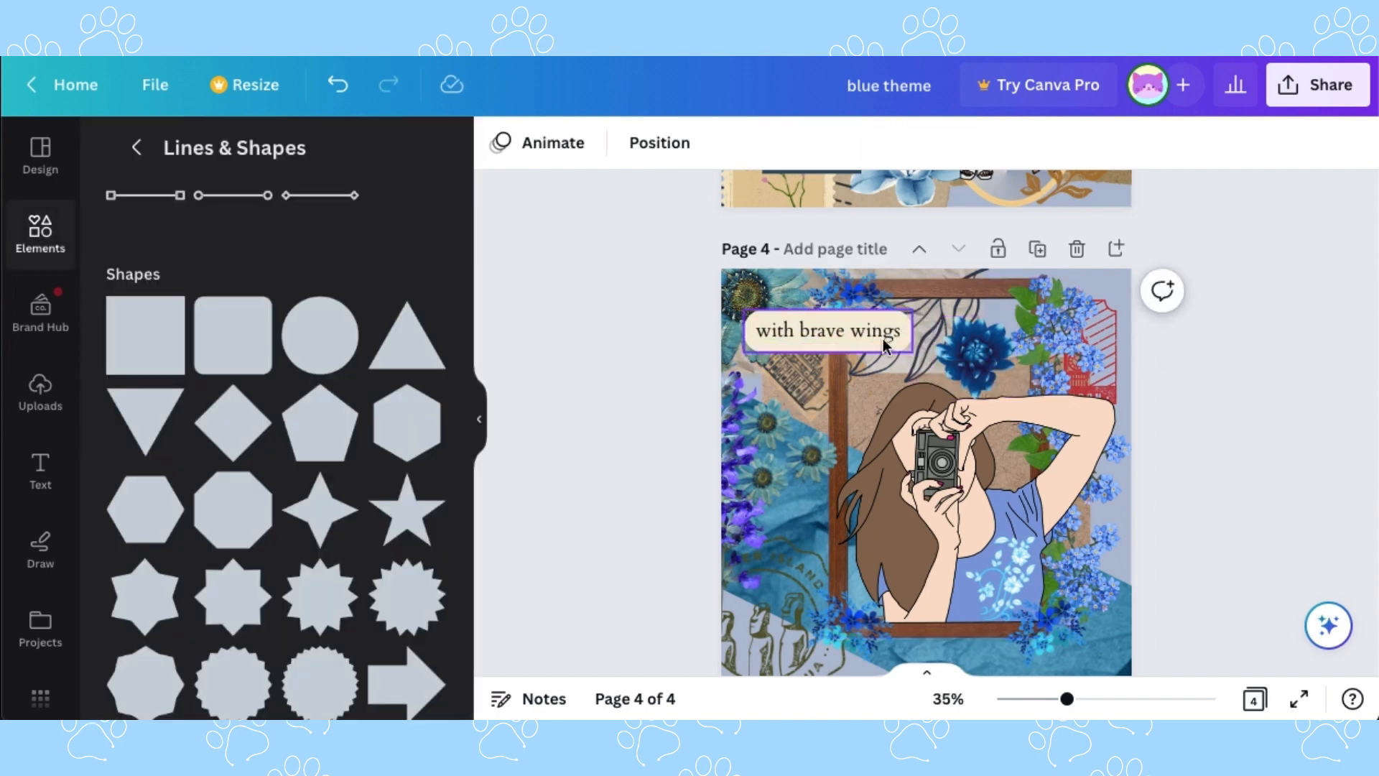
pyautogui.click(886, 342)
pyautogui.moveTo(907, 353); pyautogui.dragTo(898, 347)
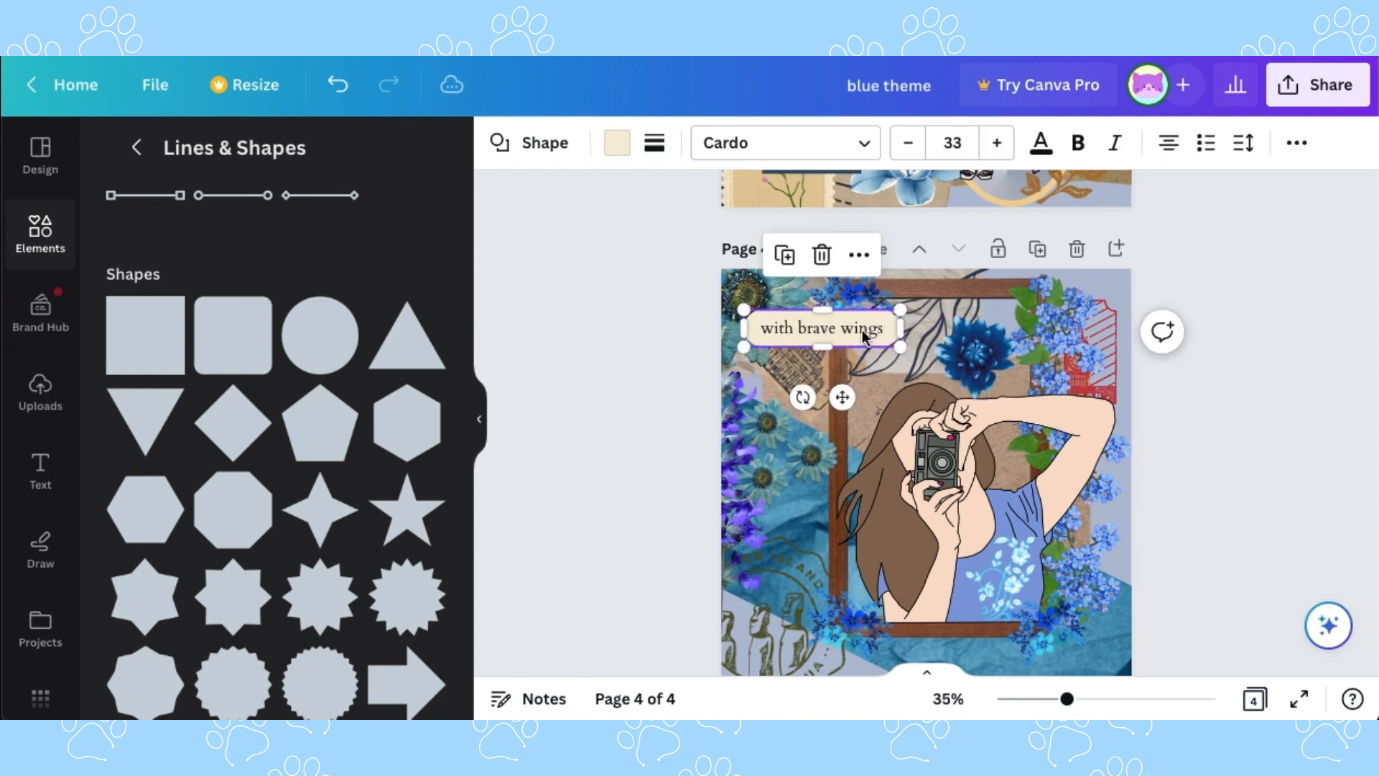
# - Duplicate the label just below the first one, replace its text with "she flies" and shorten it to fit
pyautogui.click(848, 378)
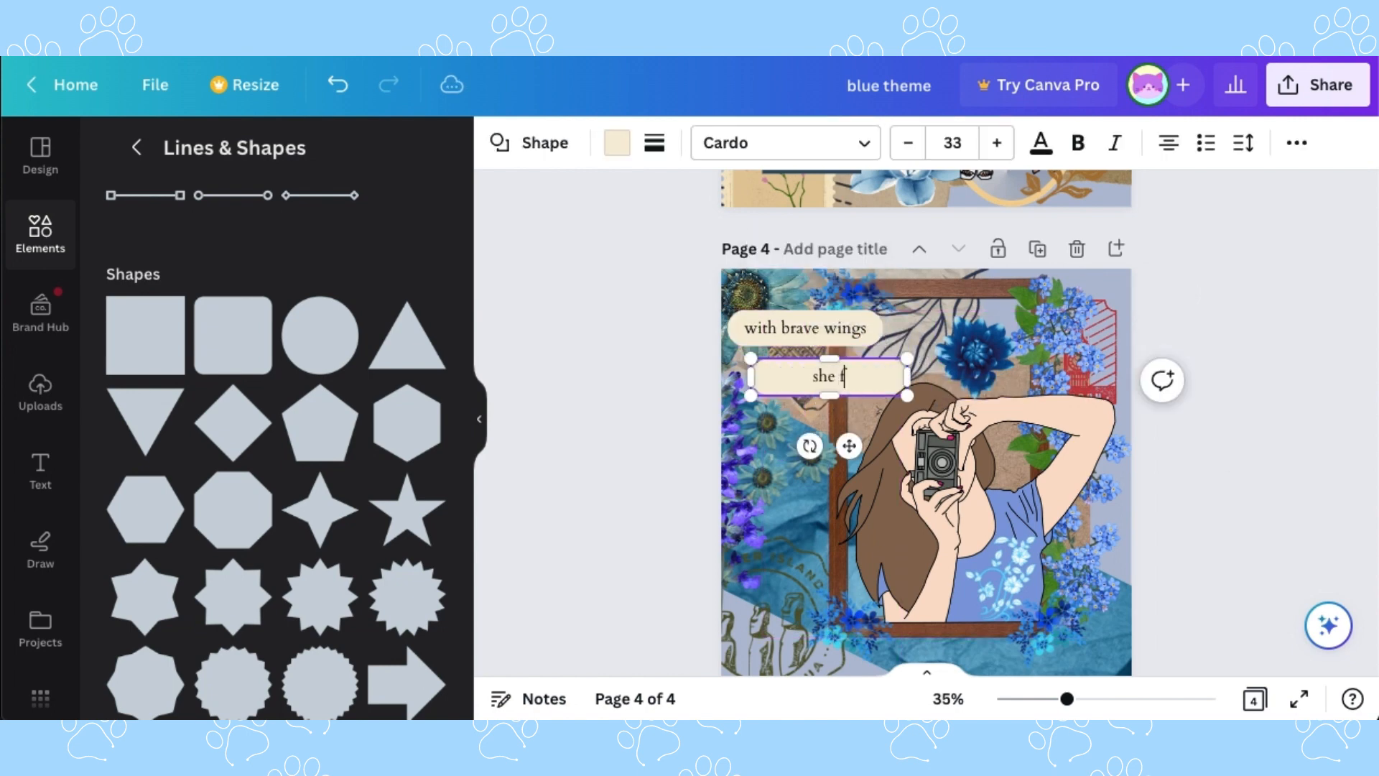
pyautogui.click(1255, 436)
pyautogui.click(837, 376)
pyautogui.moveTo(752, 376); pyautogui.dragTo(884, 372)
# - Duplicate the "with brave wings" label, place the copy behind the original and fill it with dark navy blue
pyautogui.click(1156, 351)
pyautogui.scroll(5, 884, 369)
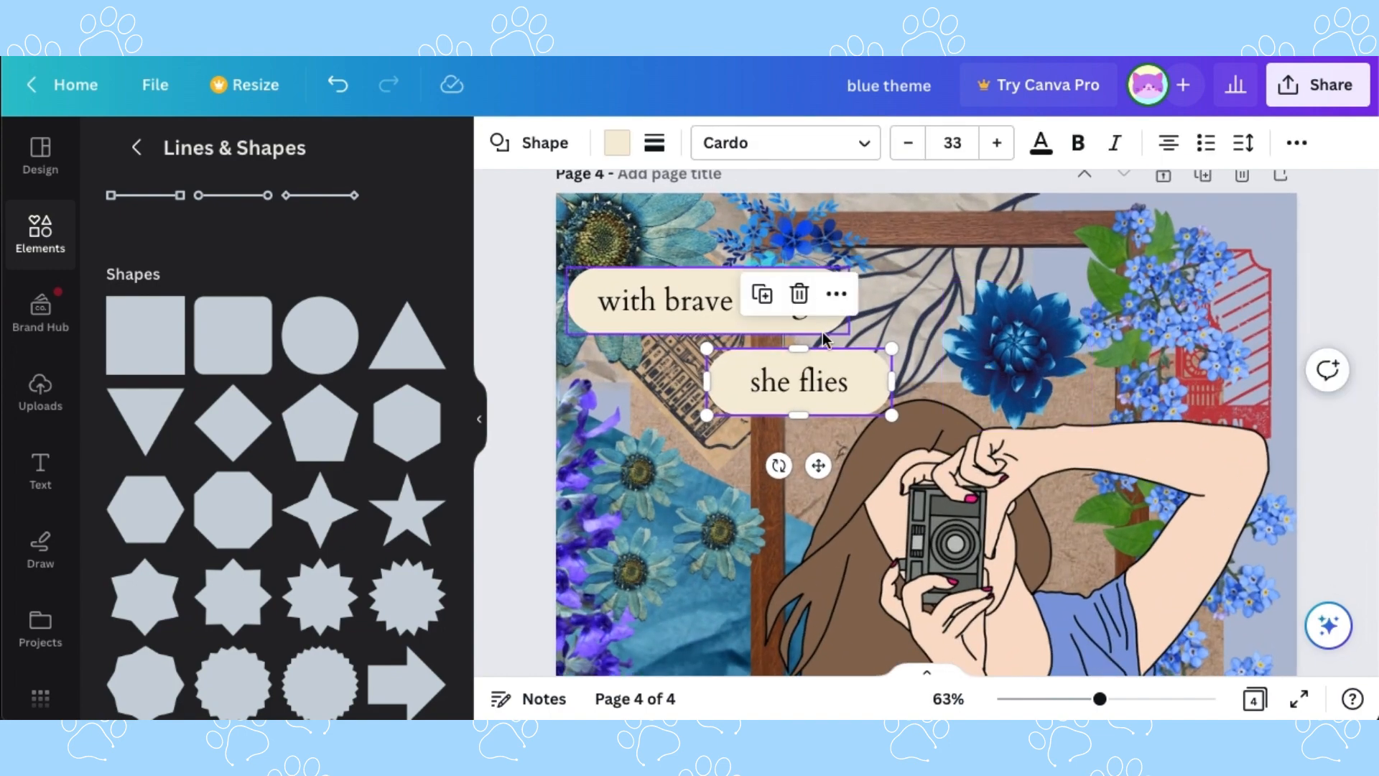
pyautogui.click(823, 328)
pyautogui.hotkey('ctrl', 'd')
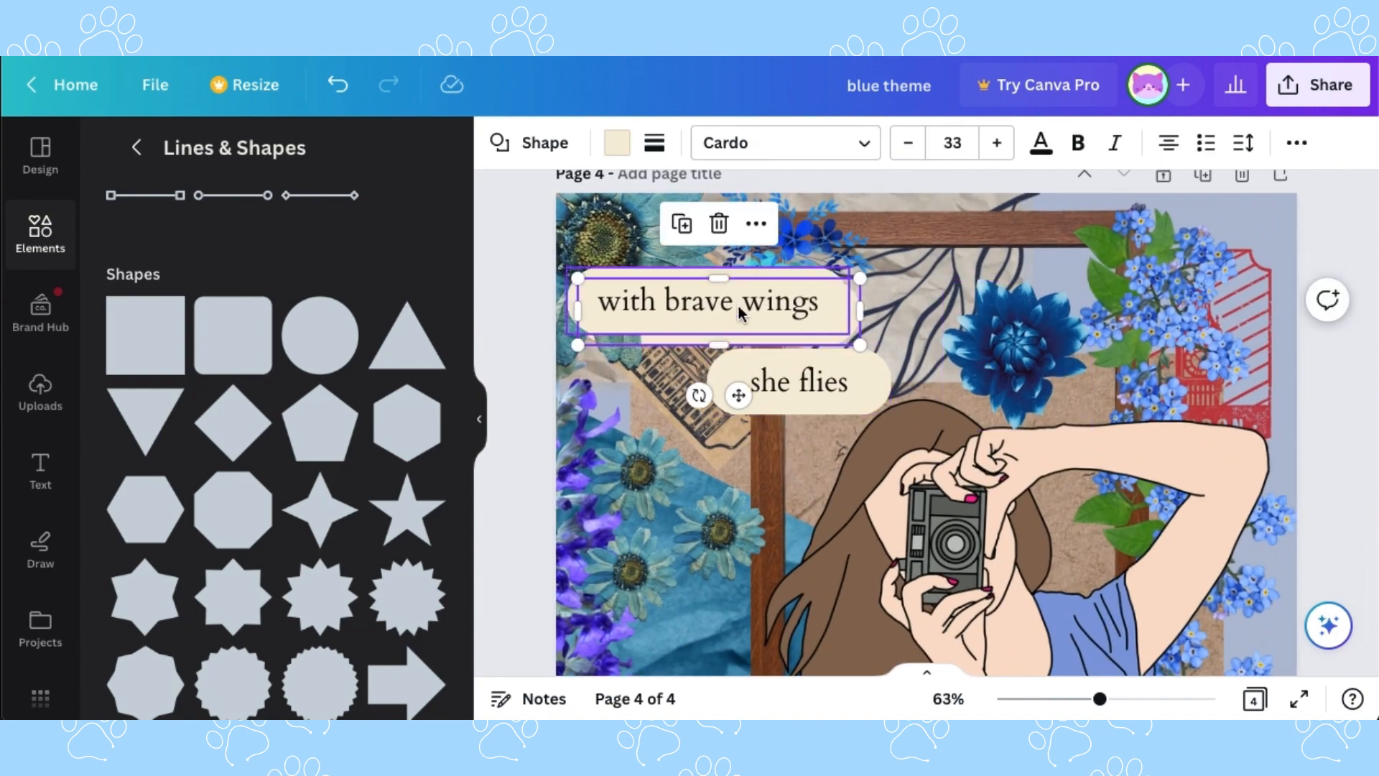
pyautogui.click(616, 142)
pyautogui.click(188, 334)
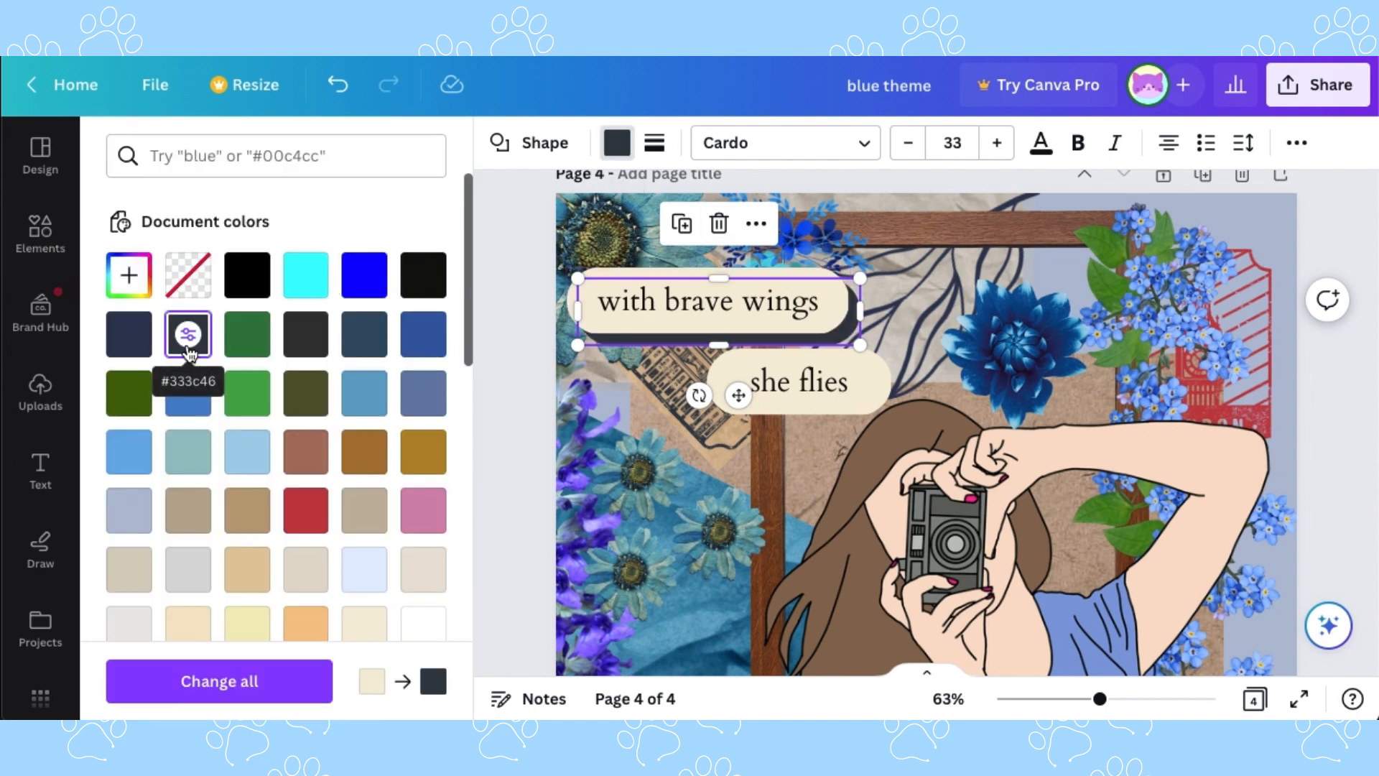
pyautogui.click(129, 510)
pyautogui.click(129, 334)
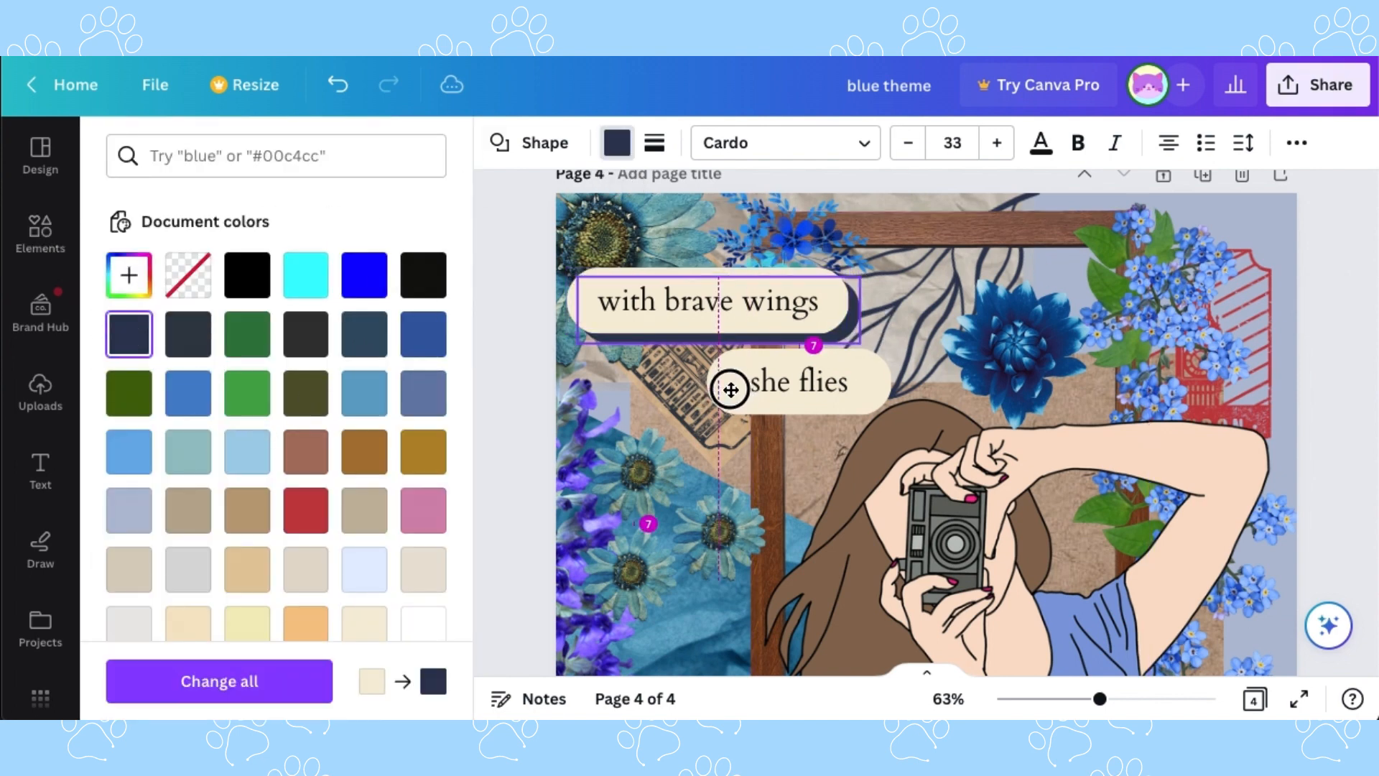
# - Shift the navy copy up and left so only a thin shadow edge shows behind the "with brave wings" label
pyautogui.scroll(5, 739, 395)
pyautogui.scroll(2, 906, 416)
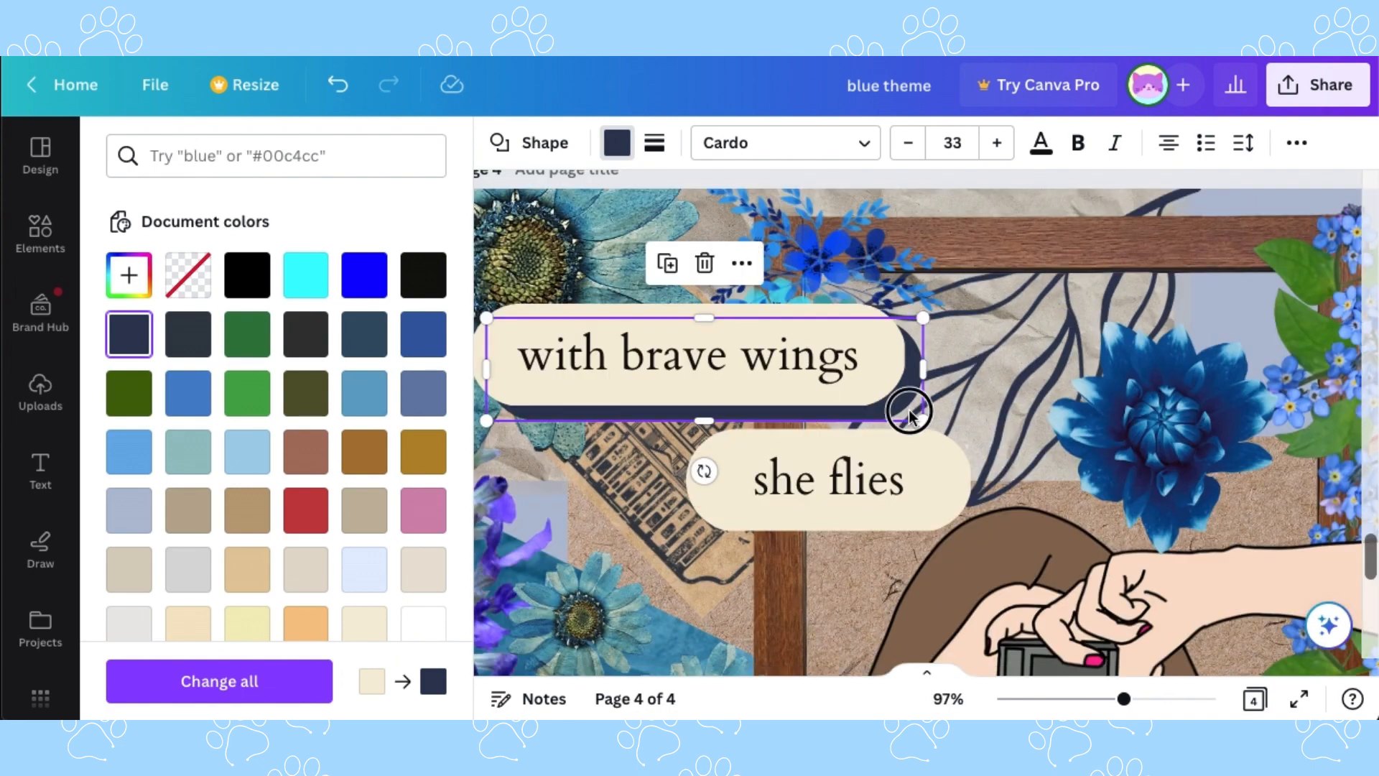
pyautogui.moveTo(909, 415); pyautogui.dragTo(898, 403)
pyautogui.click(901, 462)
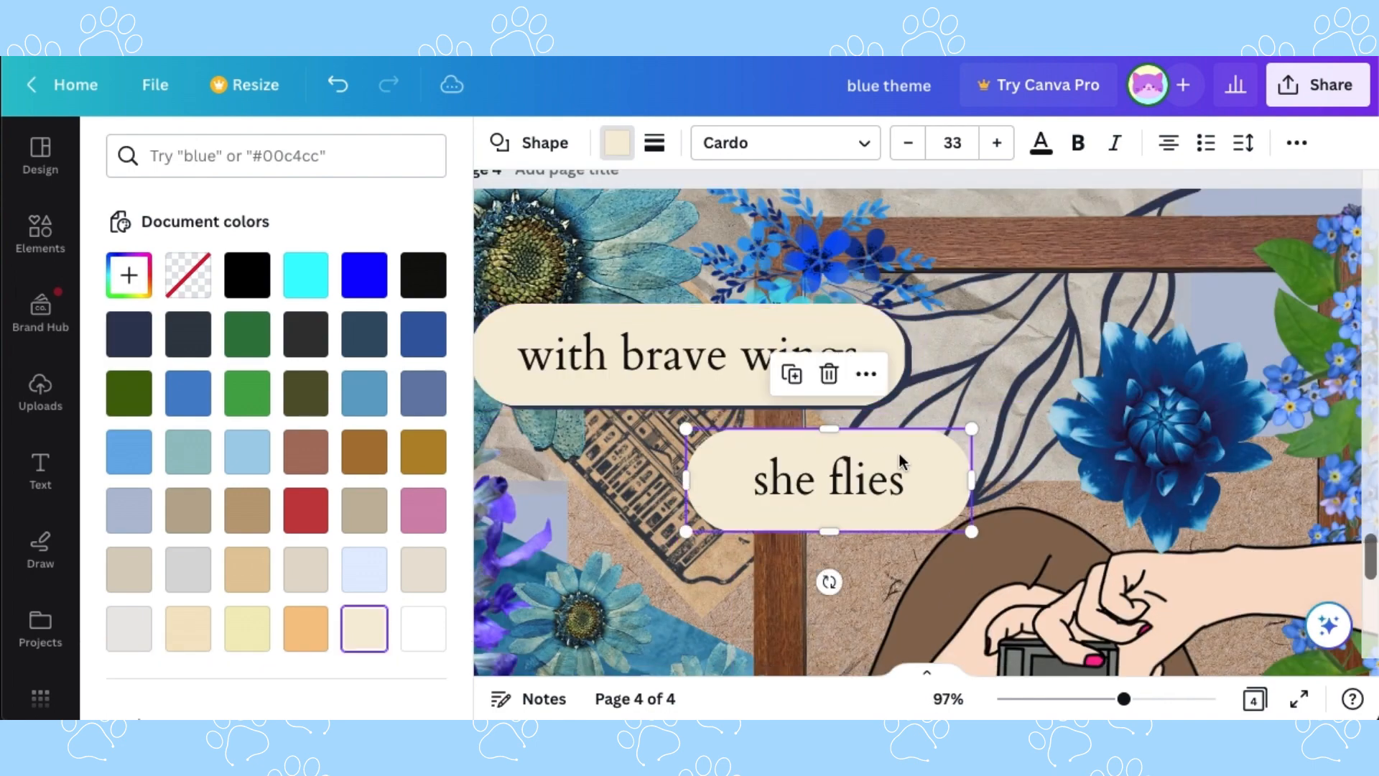
pyautogui.click(891, 394)
# - Duplicate the "she flies" label behind the original, fill the copy with dark navy blue and offset it as a thin shadow
pyautogui.click(941, 465)
pyautogui.press('super+d')
pyautogui.press('super+bracketleft')
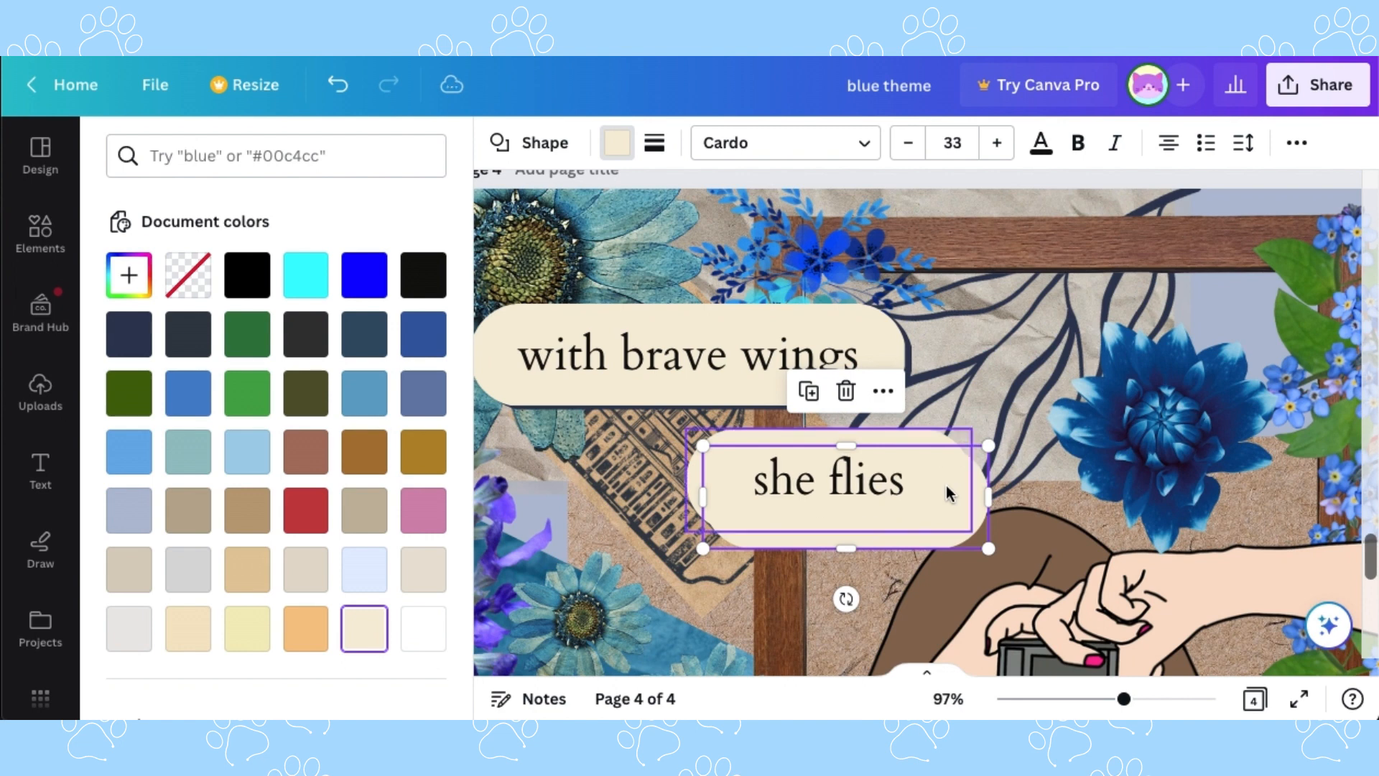
pyautogui.click(129, 334)
pyautogui.moveTo(976, 537); pyautogui.dragTo(961, 528)
# - Slightly reduce the opacity of the navy shadow shapes behind the two quote labels
pyautogui.click(1297, 142)
pyautogui.click(1284, 195)
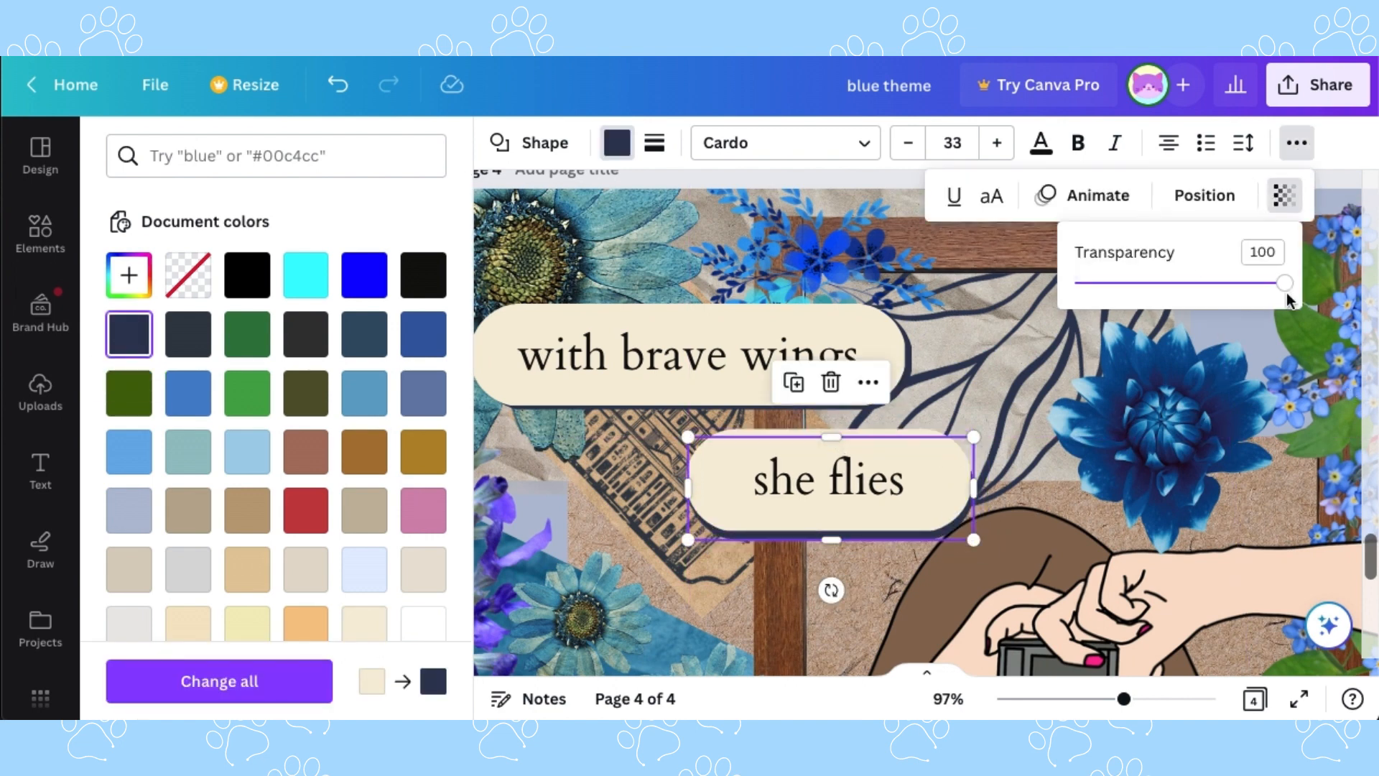
pyautogui.click(910, 388)
pyautogui.click(1296, 143)
pyautogui.click(1284, 195)
pyautogui.moveTo(1283, 284); pyautogui.dragTo(1265, 290)
pyautogui.click(1350, 148)
# - Make three copies of the small teal daisy and cluster them in the collage's lower-right corner
pyautogui.scroll(-8, 1141, 460)
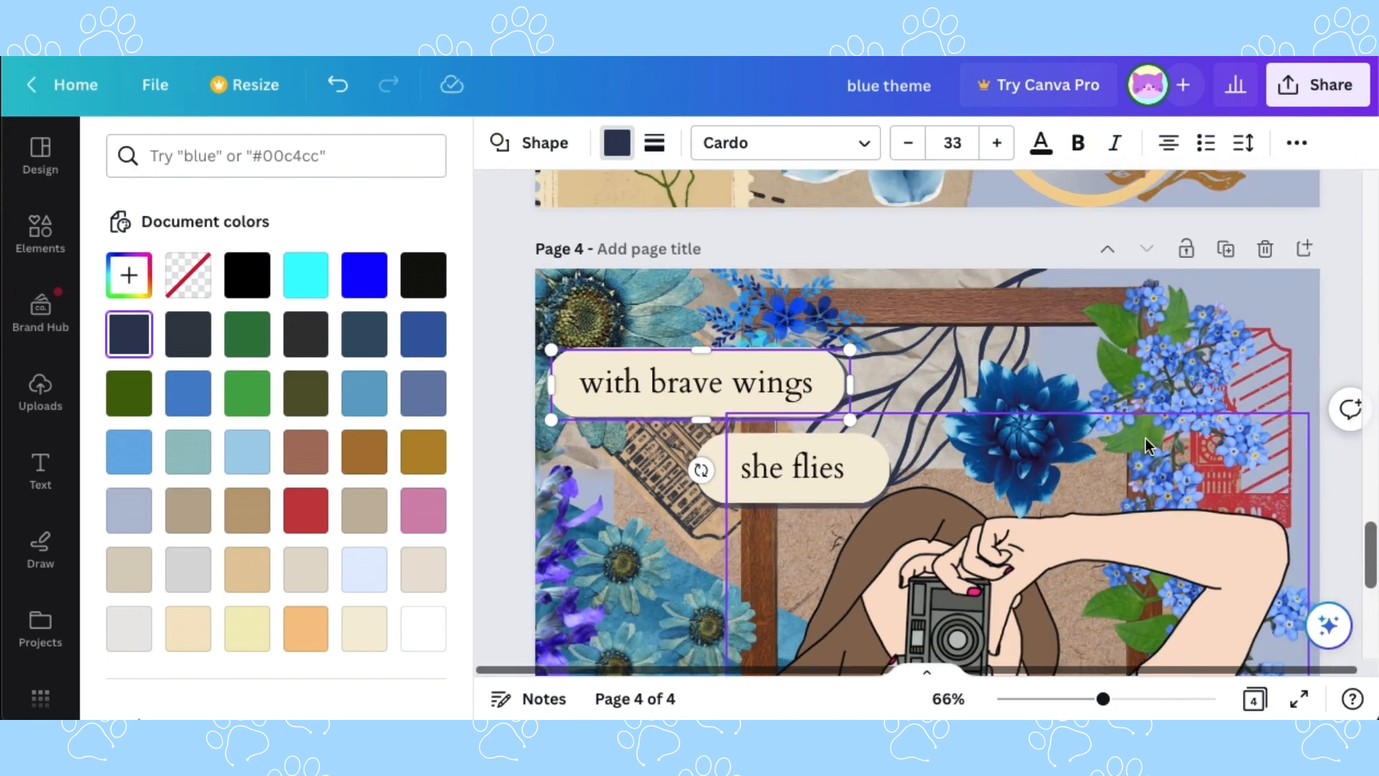
pyautogui.scroll(-1, 1142, 489)
pyautogui.click(1146, 489)
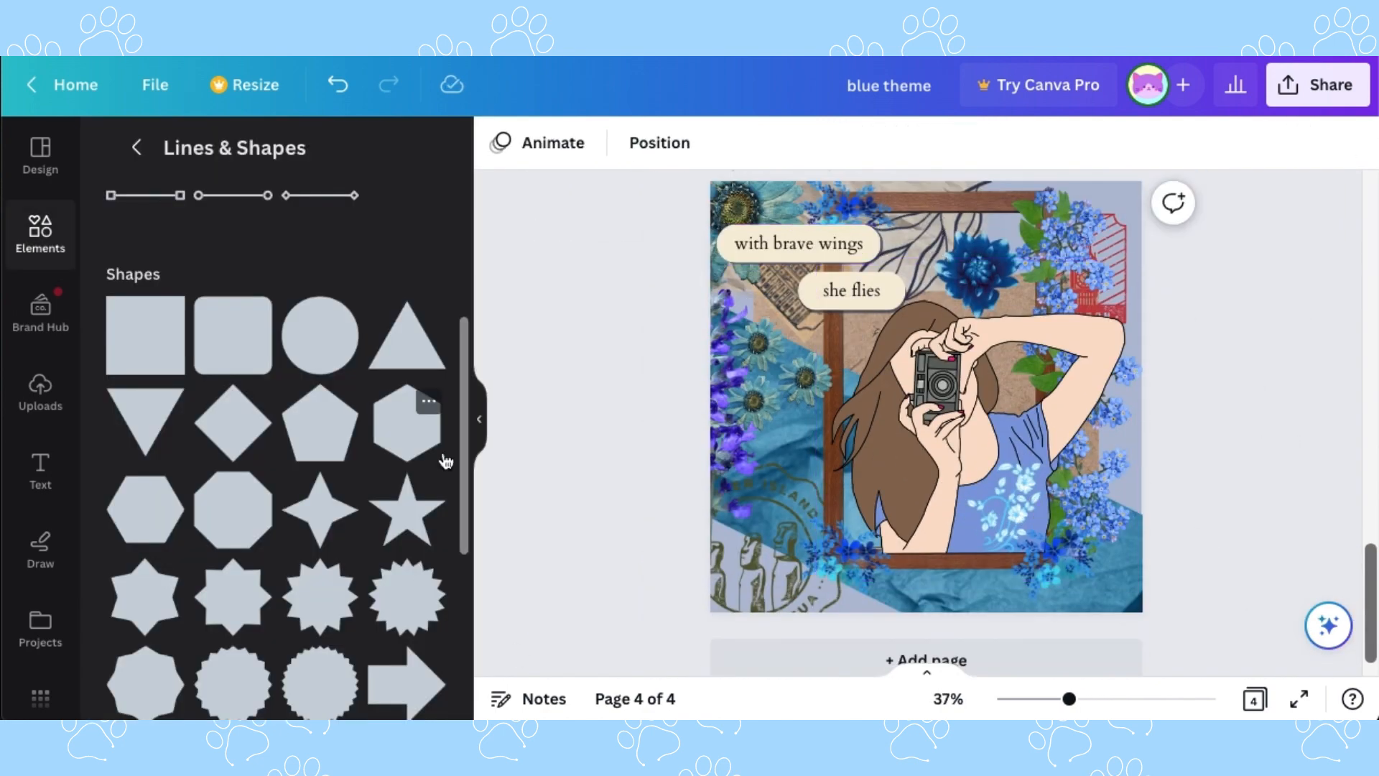
pyautogui.click(822, 376)
pyautogui.hotkey('ctrl', 'c')
pyautogui.hotkey('ctrl', 'v')
pyautogui.moveTo(831, 462); pyautogui.dragTo(1136, 655)
pyautogui.hotkey('ctrl', 'v')
pyautogui.moveTo(804, 390); pyautogui.dragTo(1064, 570)
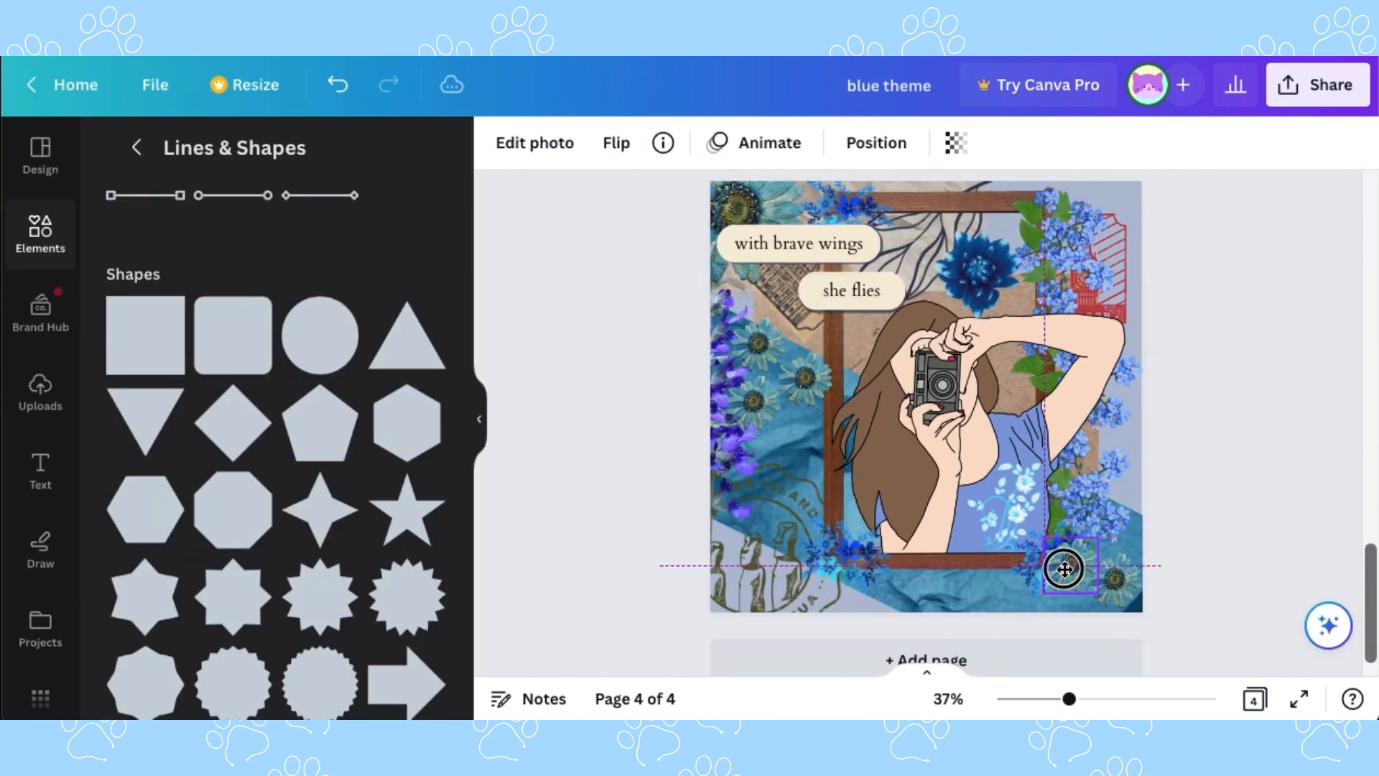
pyautogui.hotkey('ctrl', 'v')
pyautogui.moveTo(800, 385); pyautogui.dragTo(1108, 530)
pyautogui.click(1237, 527)
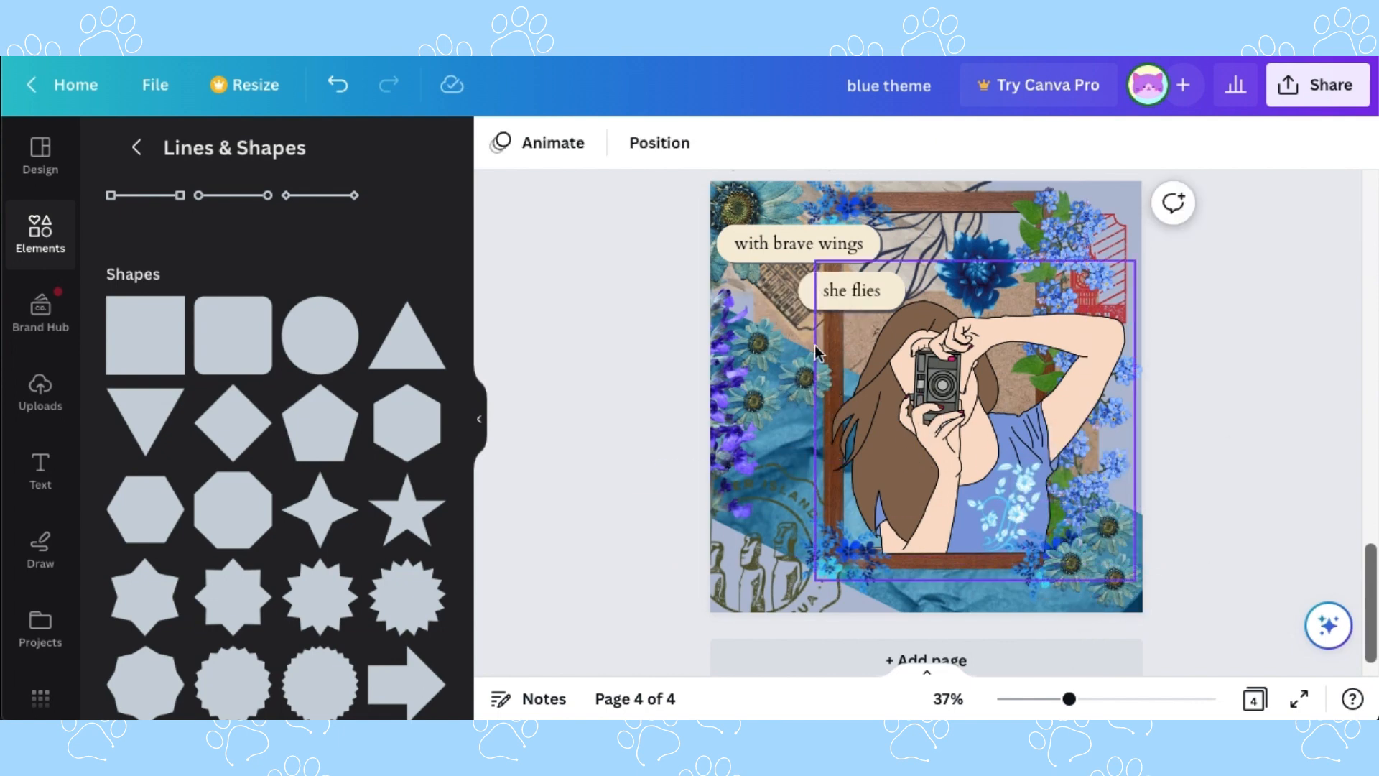
# - Download only page 4 of the design as a JPG file and dismiss the download message
pyautogui.click(479, 418)
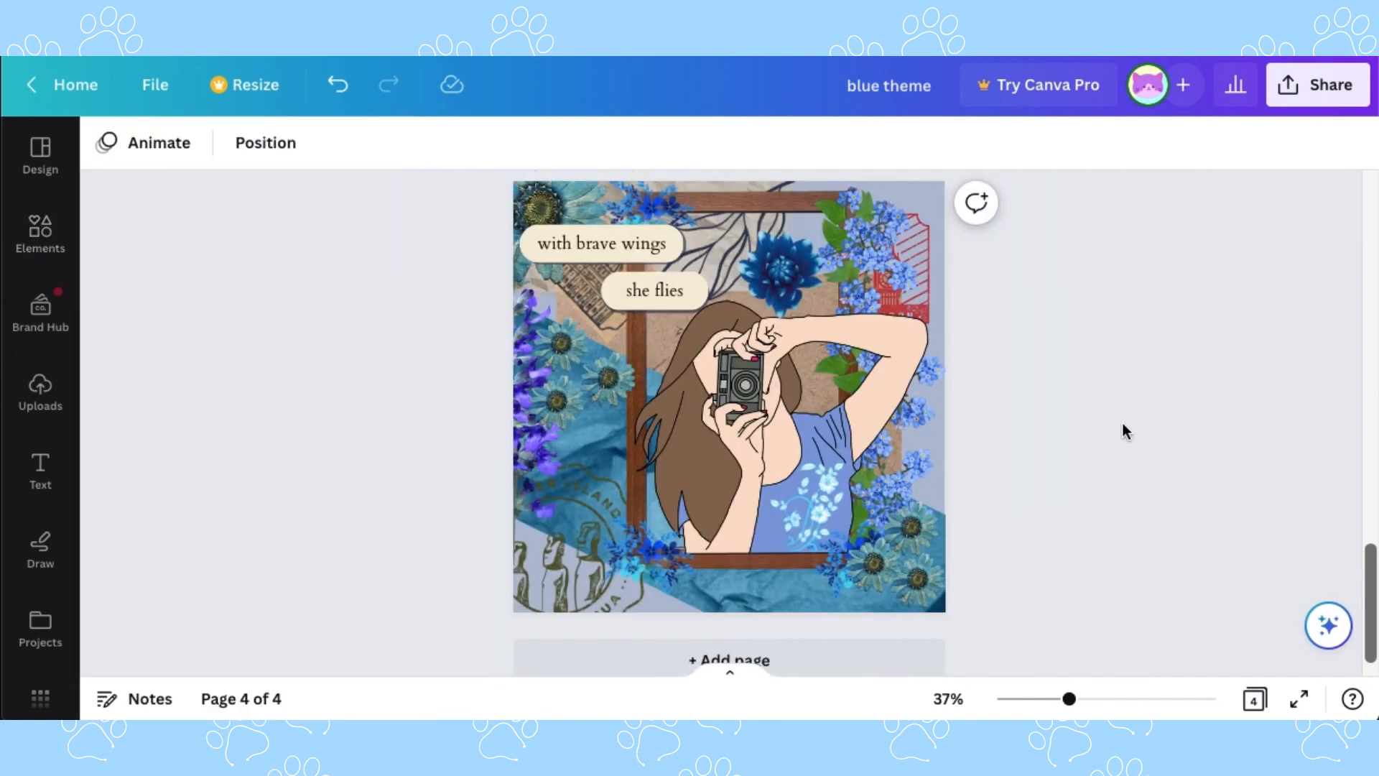
pyautogui.click(1300, 100)
pyautogui.click(1129, 624)
pyautogui.click(1247, 240)
pyautogui.click(1220, 112)
pyautogui.click(1330, 495)
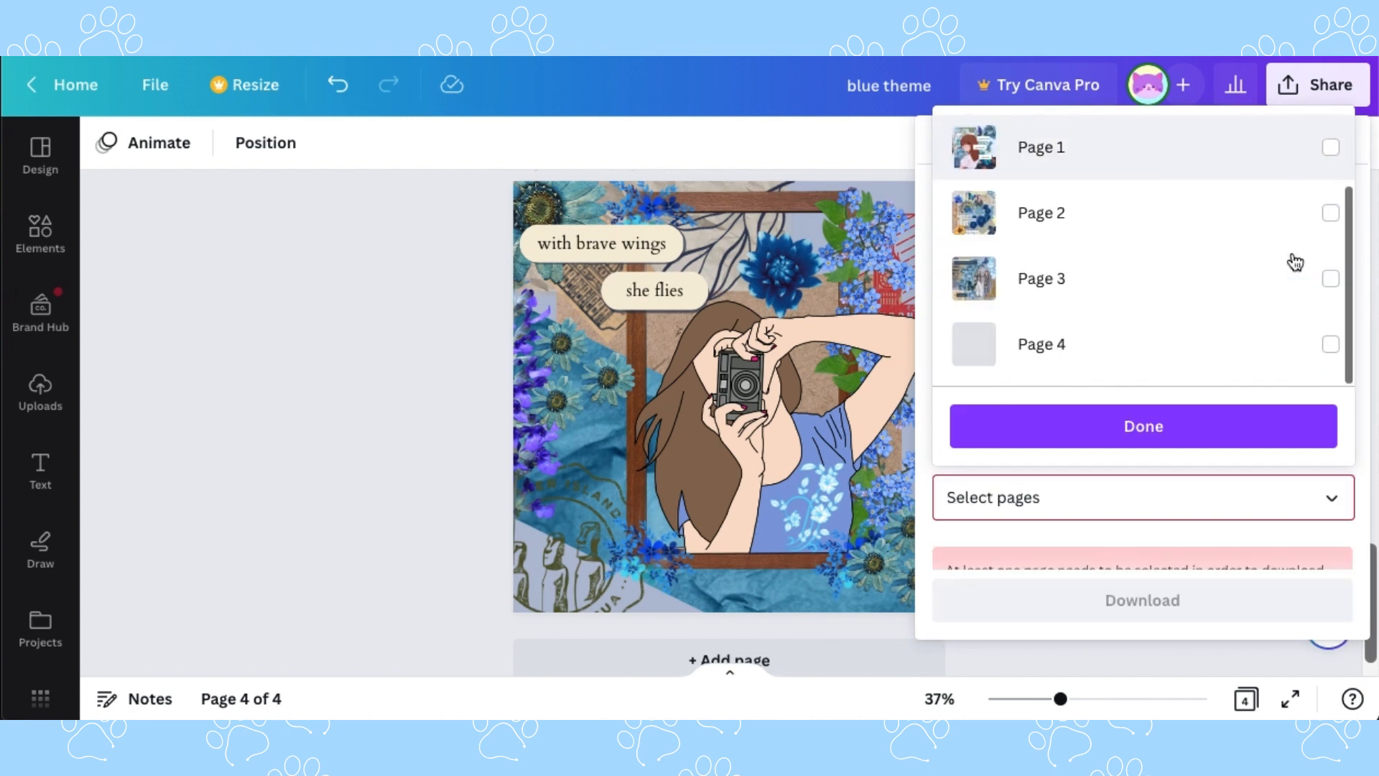
pyautogui.click(1256, 426)
pyautogui.click(1195, 598)
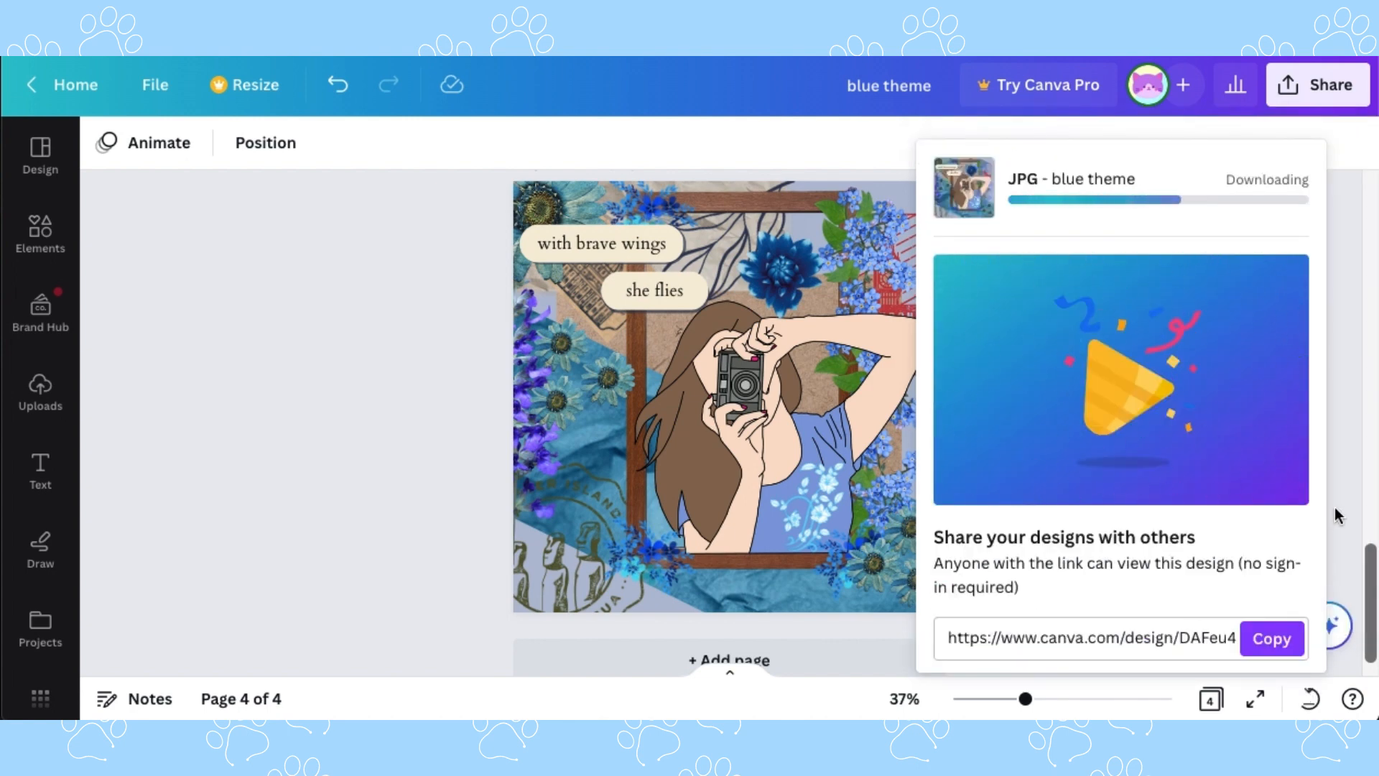
pyautogui.click(1358, 693)
pyautogui.click(1346, 555)
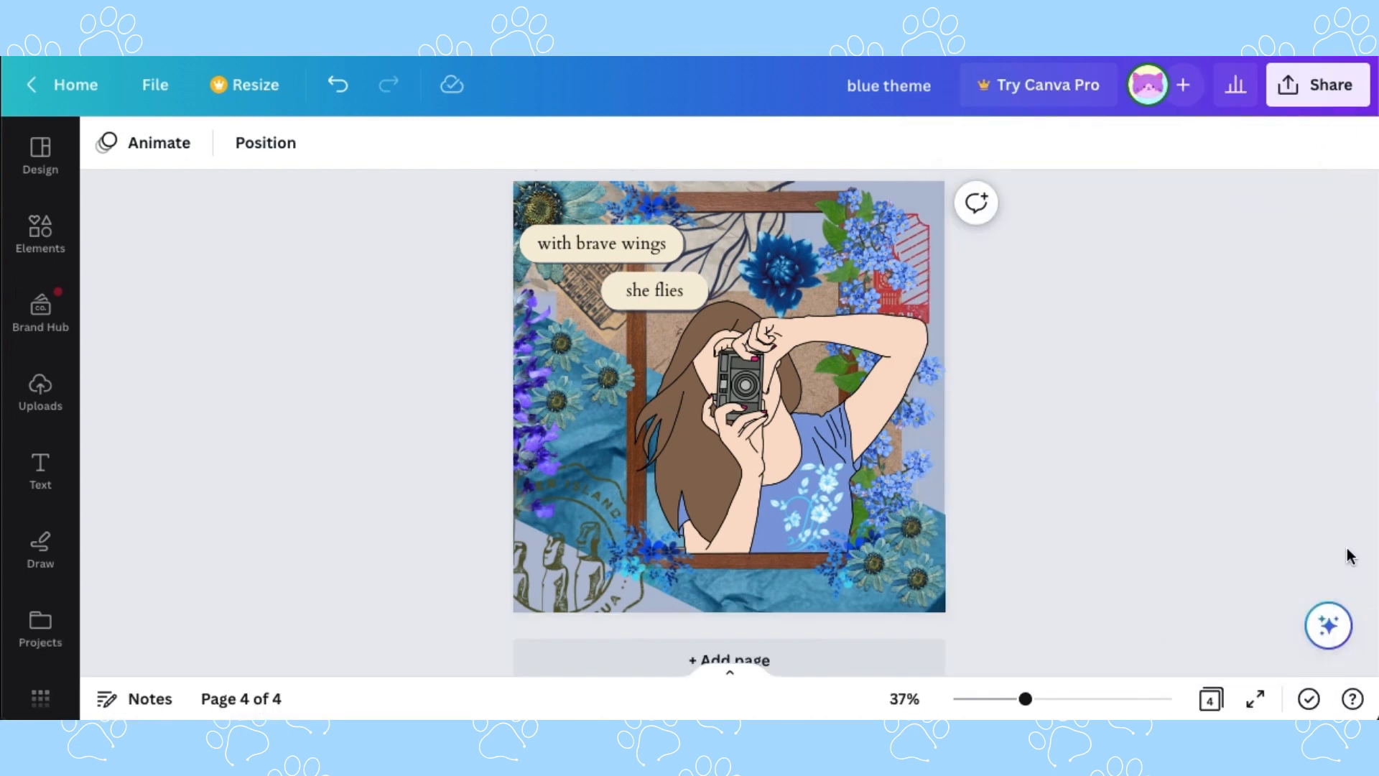